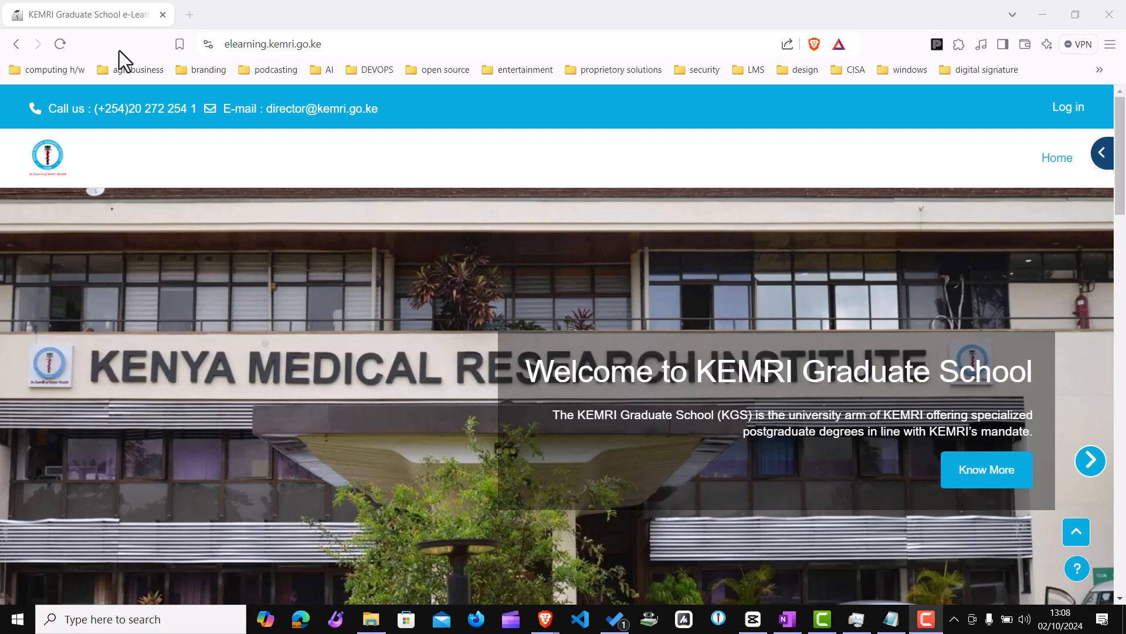
Log in to the KEMRI Graduate School e-learning site using the saved administrator credentials.
{"action": "left_click", "coordinate": [1065, 113]}
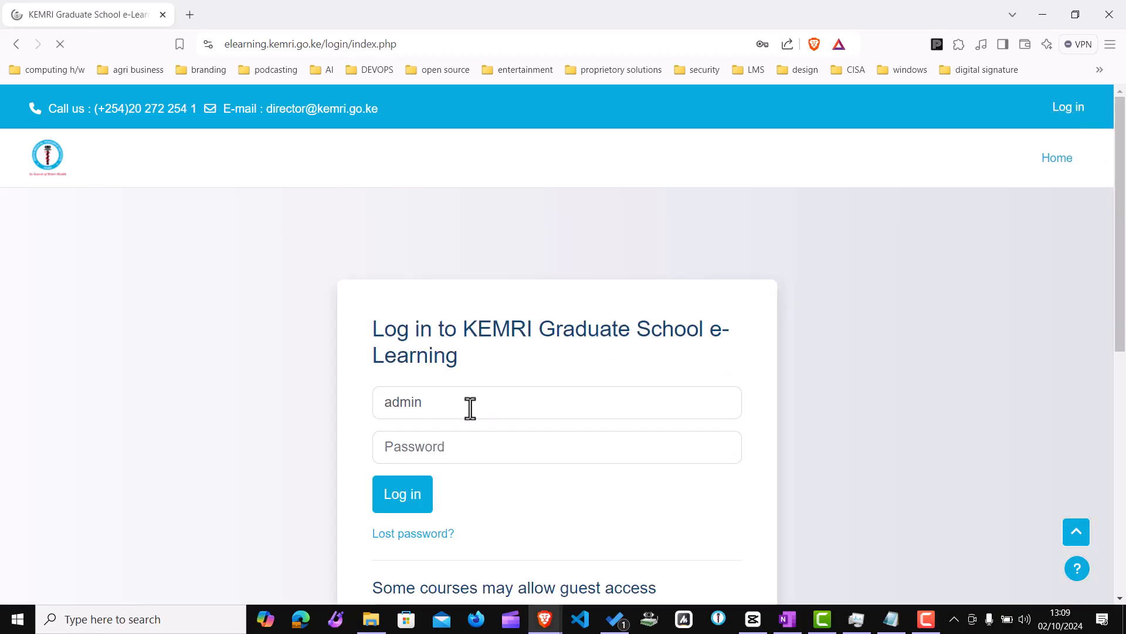
{"action": "left_click", "coordinate": [462, 408]}
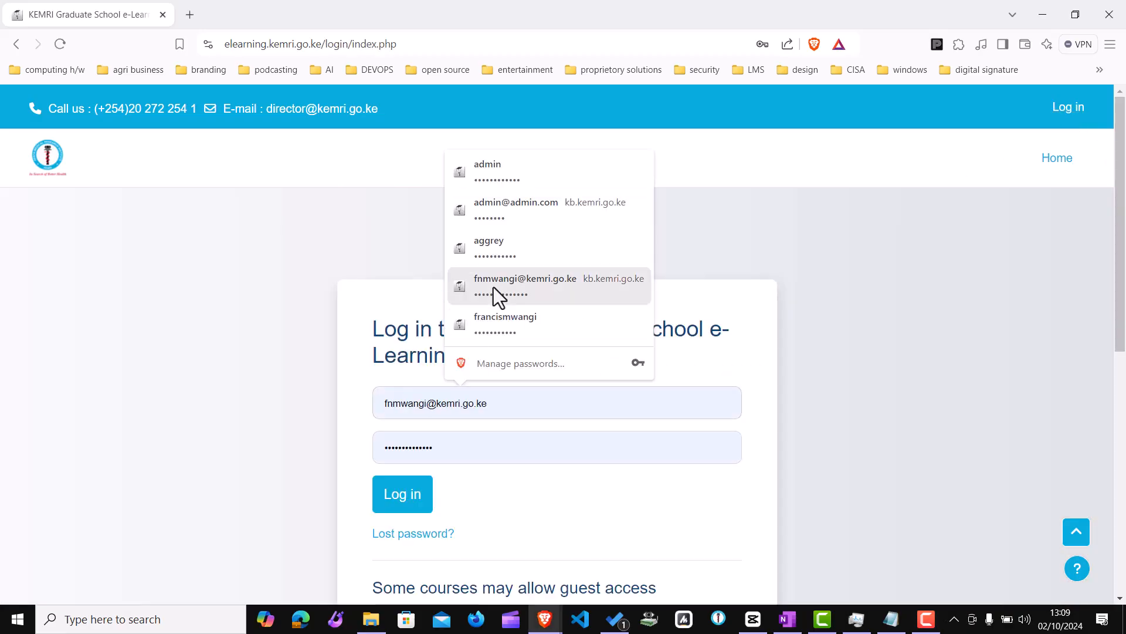
{"action": "left_click", "coordinate": [503, 171]}
{"action": "left_click", "coordinate": [410, 495]}
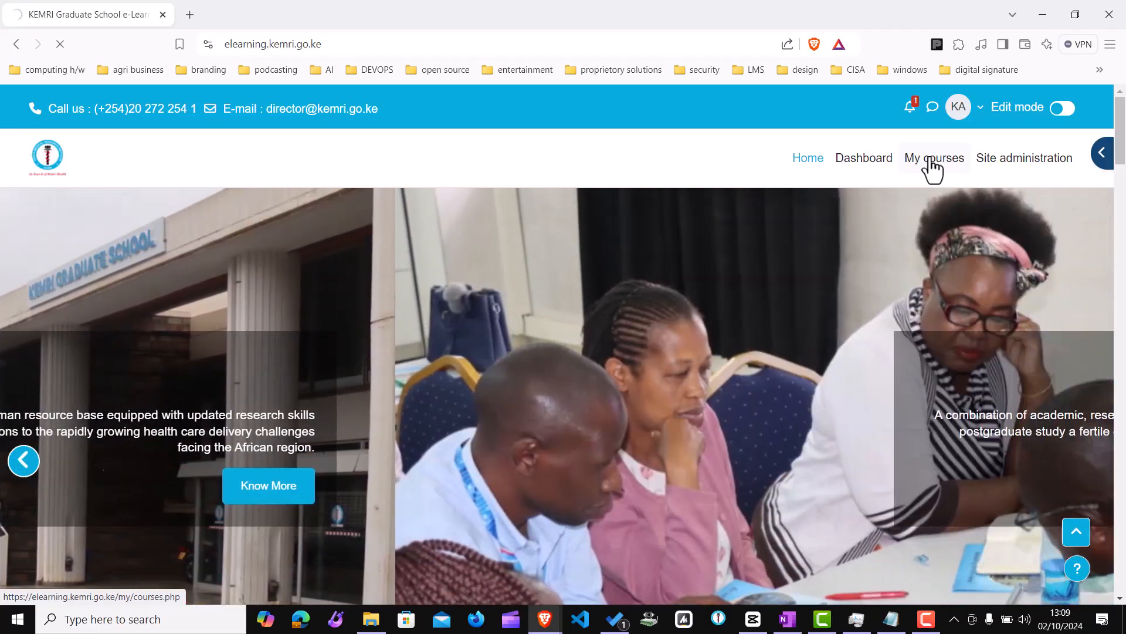
Open the E-LEARNING SENSITIZATION COURSE from My courses.
{"action": "left_click", "coordinate": [933, 170]}
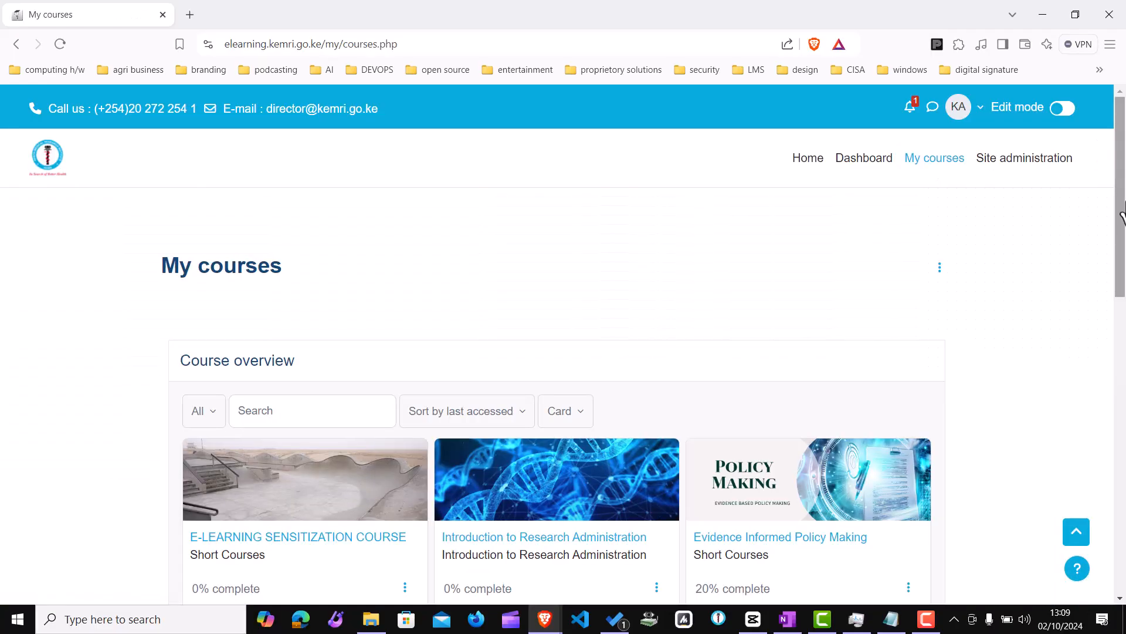
{"action": "left_click_drag", "start_coordinate": [1120, 211], "coordinate": [1121, 257]}
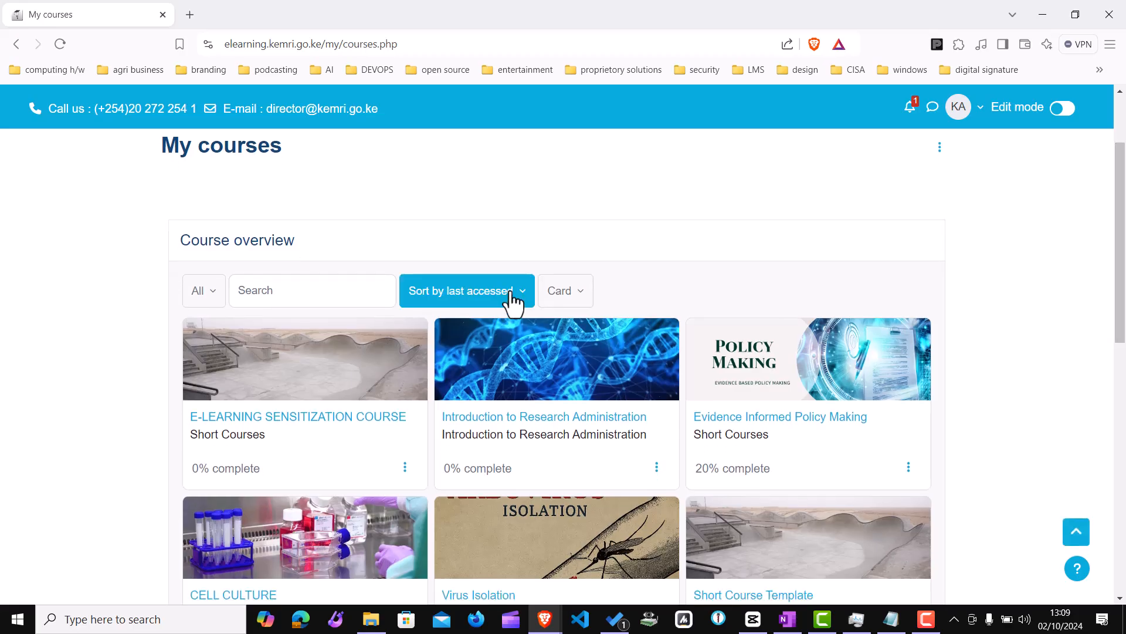
{"action": "left_click", "coordinate": [283, 418]}
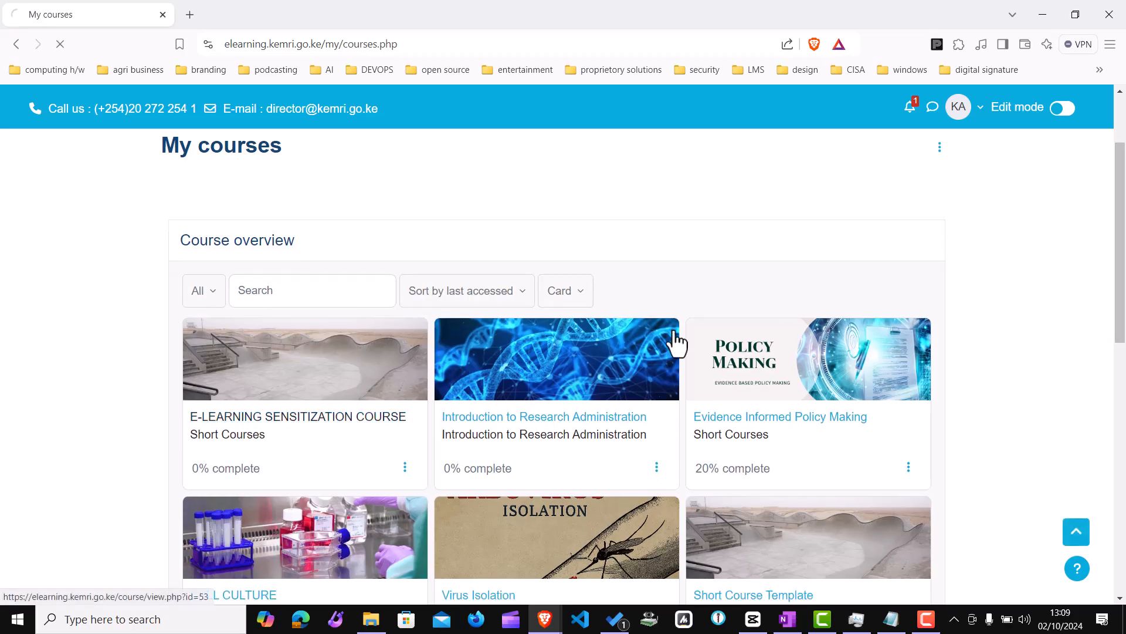
Collapse the General and Introduction sections, leaving Module 1: Evaluations and Grading expanded.
{"action": "left_click_drag", "start_coordinate": [1122, 256], "coordinate": [1122, 297]}
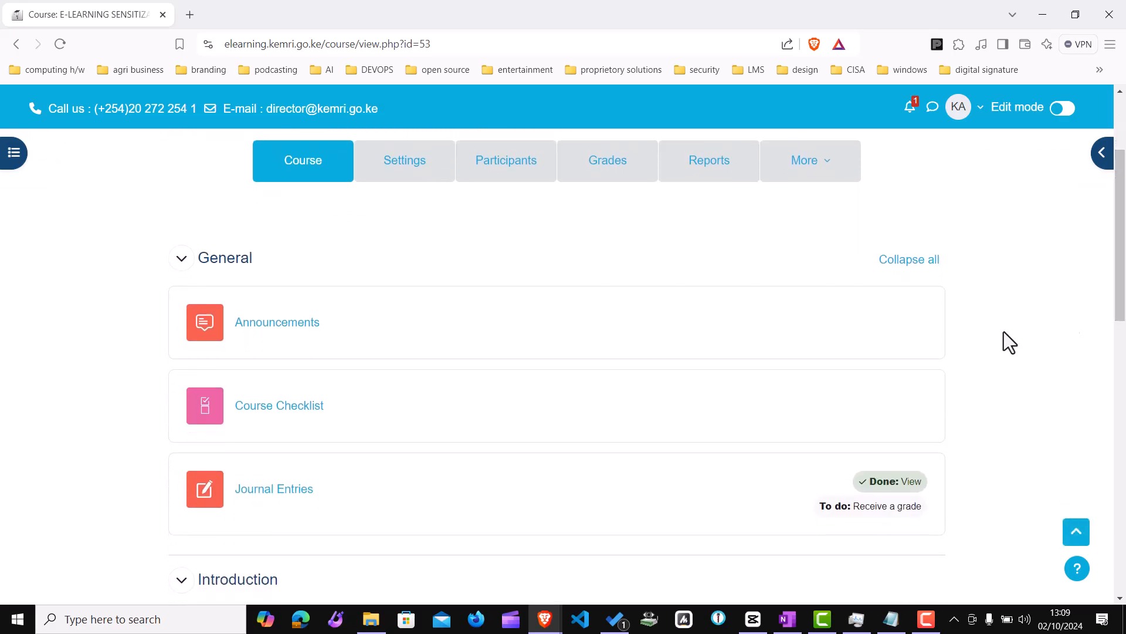
{"action": "left_click", "coordinate": [178, 259]}
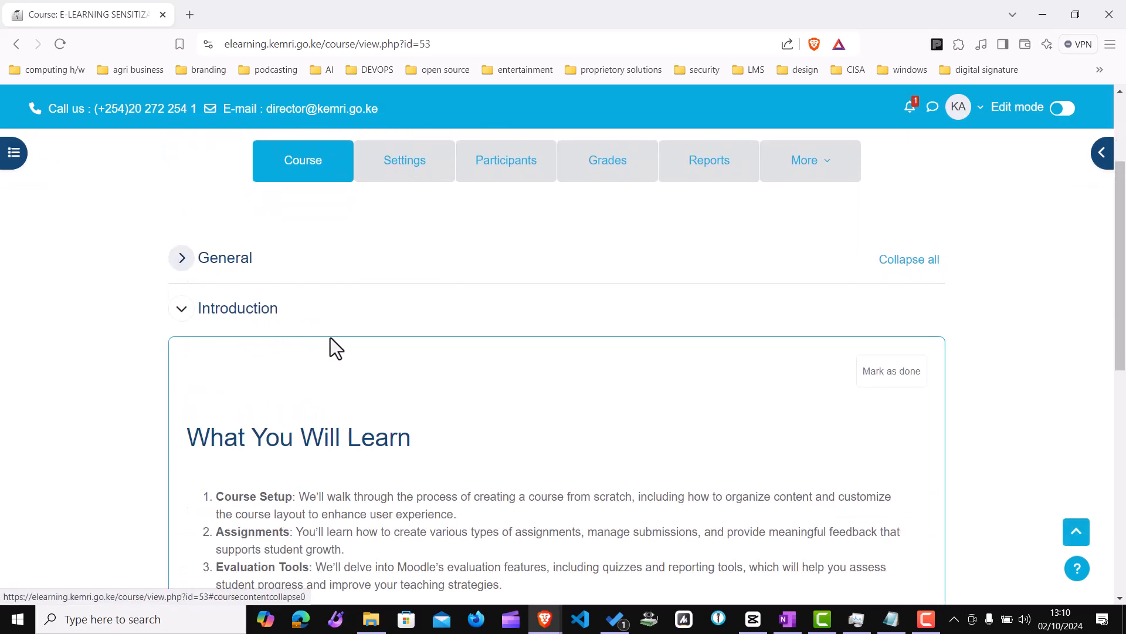
{"action": "left_click", "coordinate": [183, 315]}
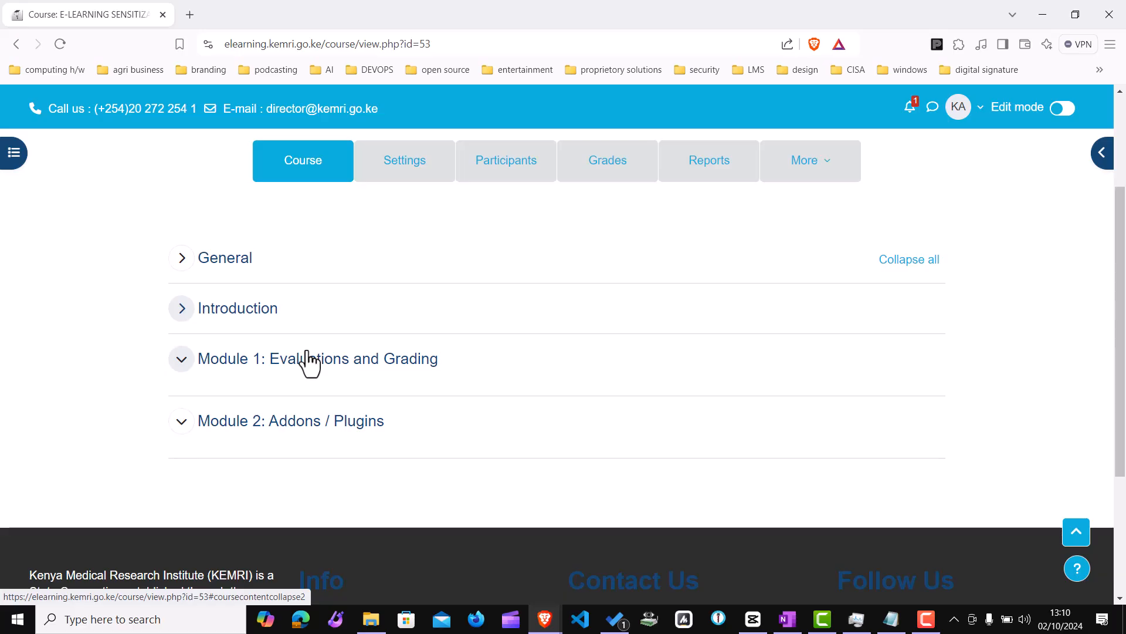
{"action": "left_click", "coordinate": [180, 361]}
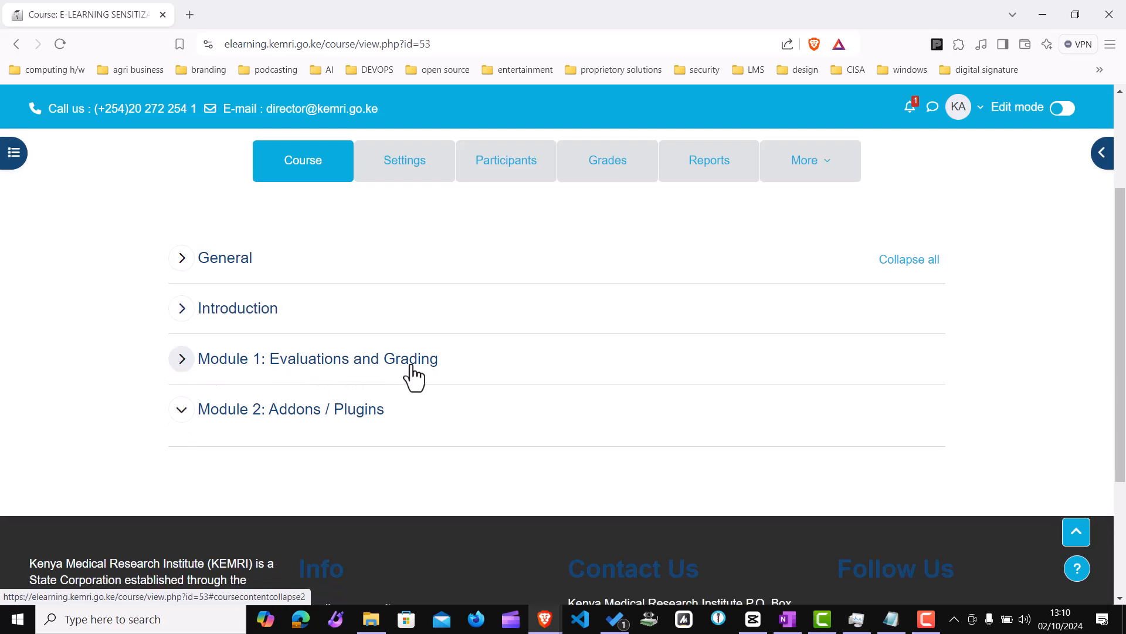
{"action": "left_click", "coordinate": [181, 363]}
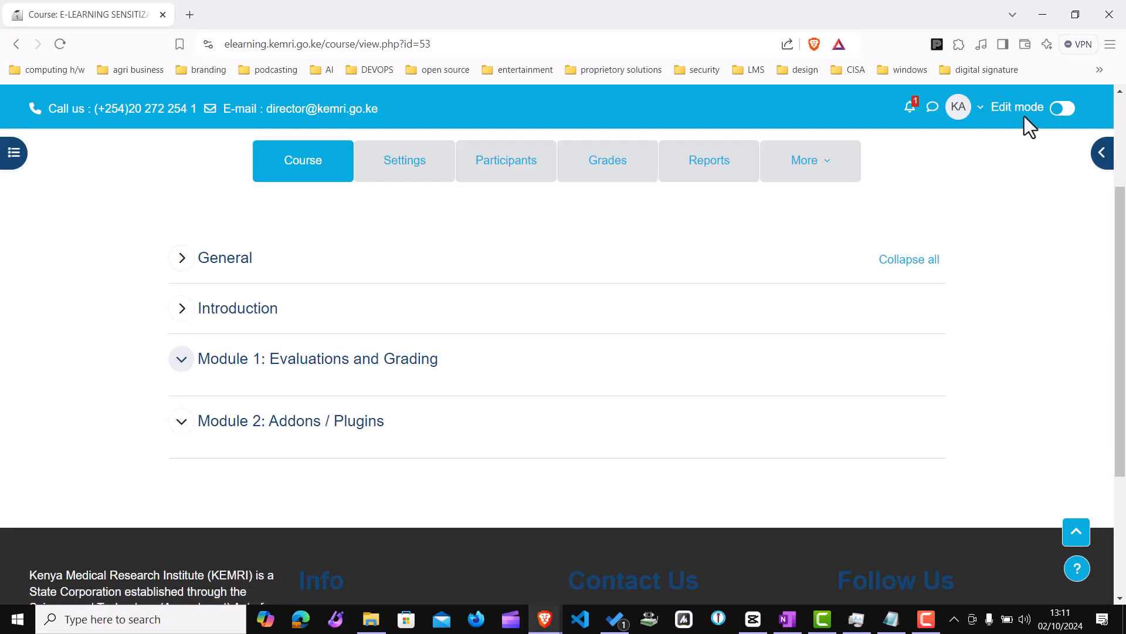
Turn editing on and choose Assignment from the activity chooser under Module 1.
{"action": "left_click", "coordinate": [1069, 108]}
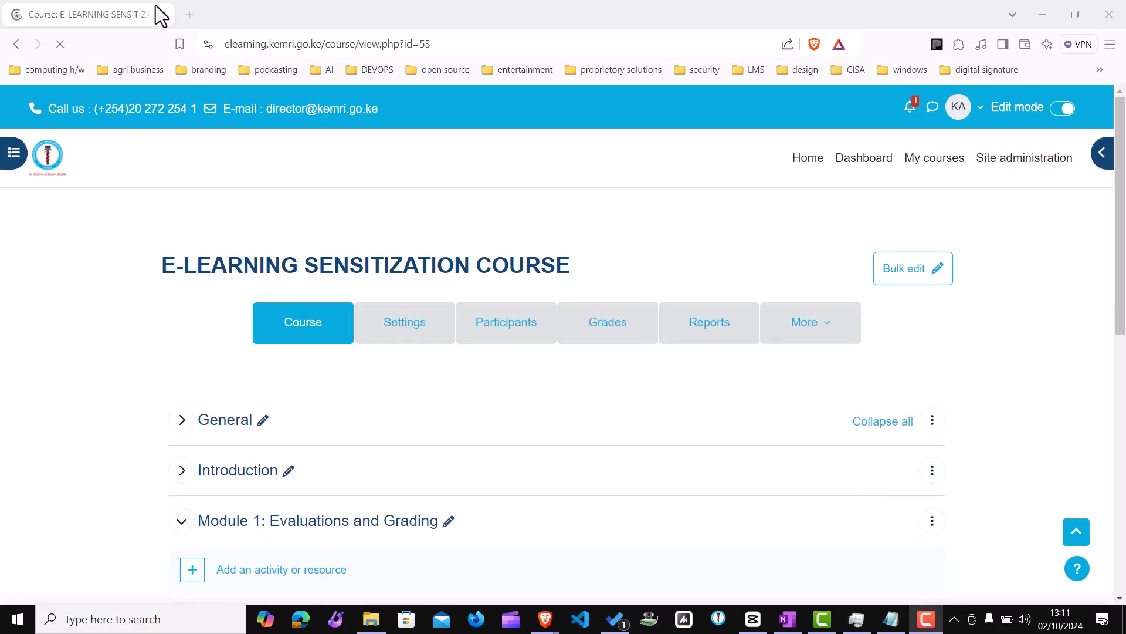
{"action": "left_click_drag", "start_coordinate": [1118, 234], "coordinate": [1108, 270]}
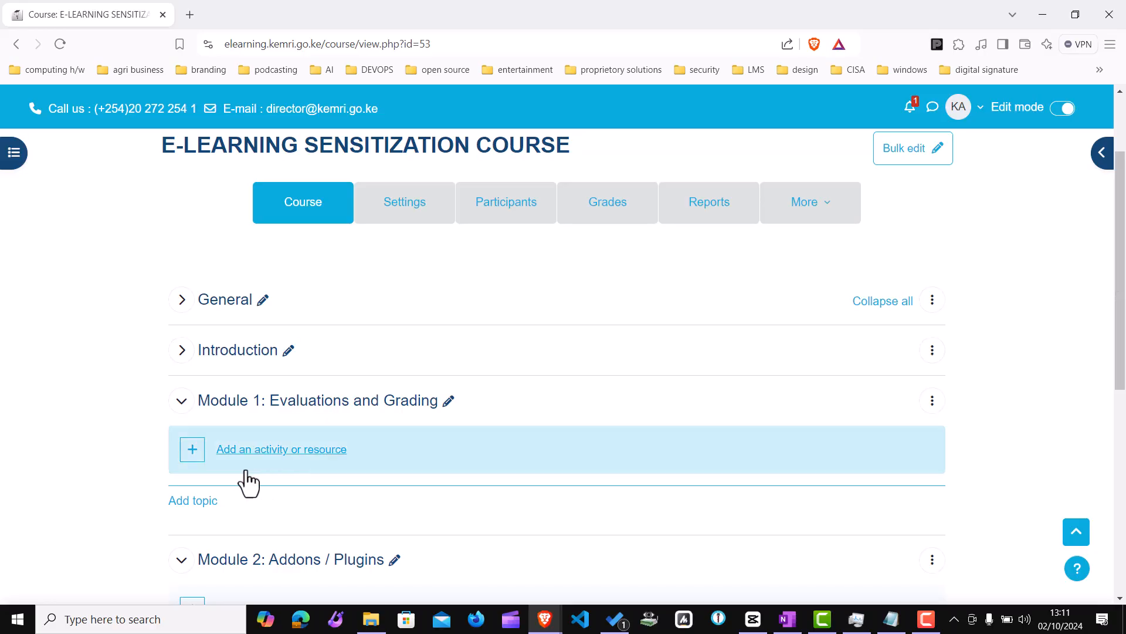
{"action": "left_click", "coordinate": [228, 449]}
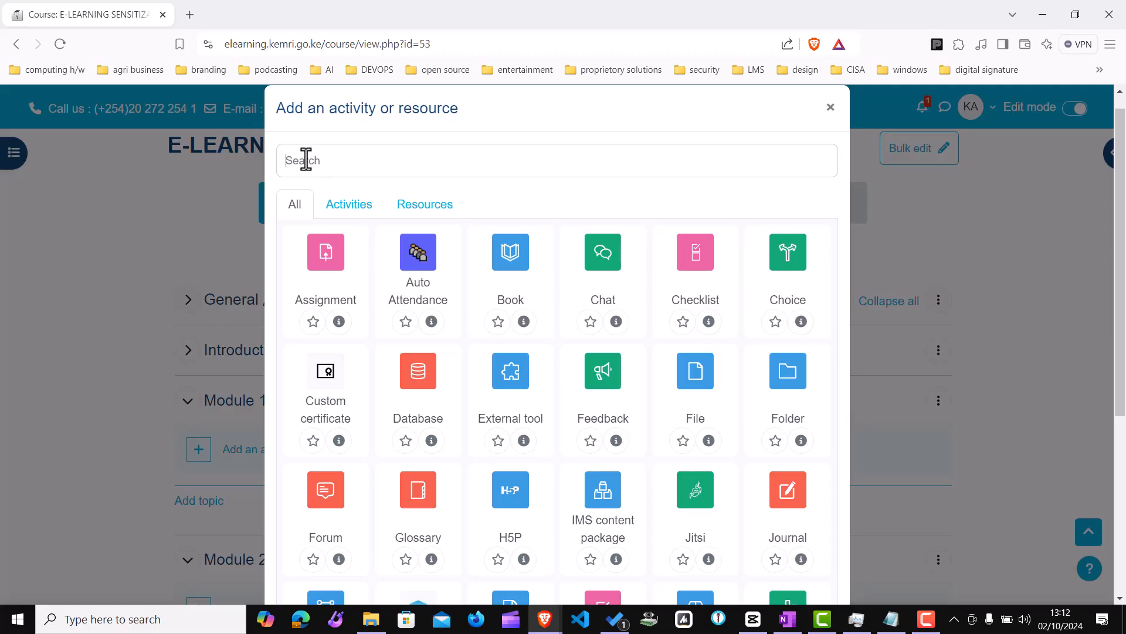
{"action": "type", "text": "Ass"}
{"action": "type", "text": "ignment"}
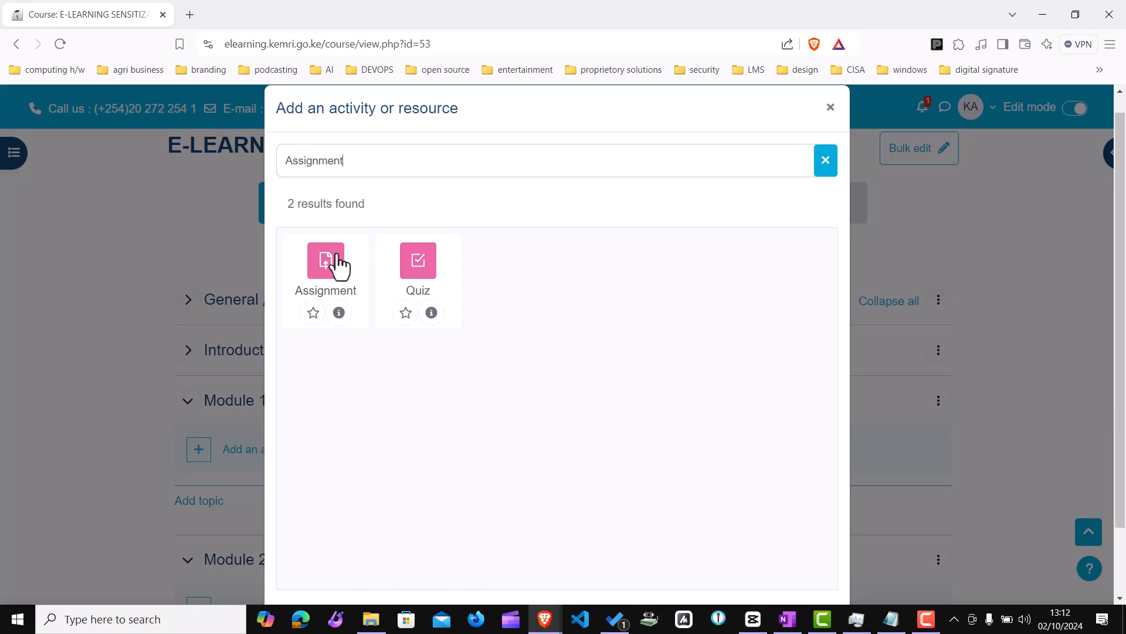
{"action": "left_click", "coordinate": [333, 297]}
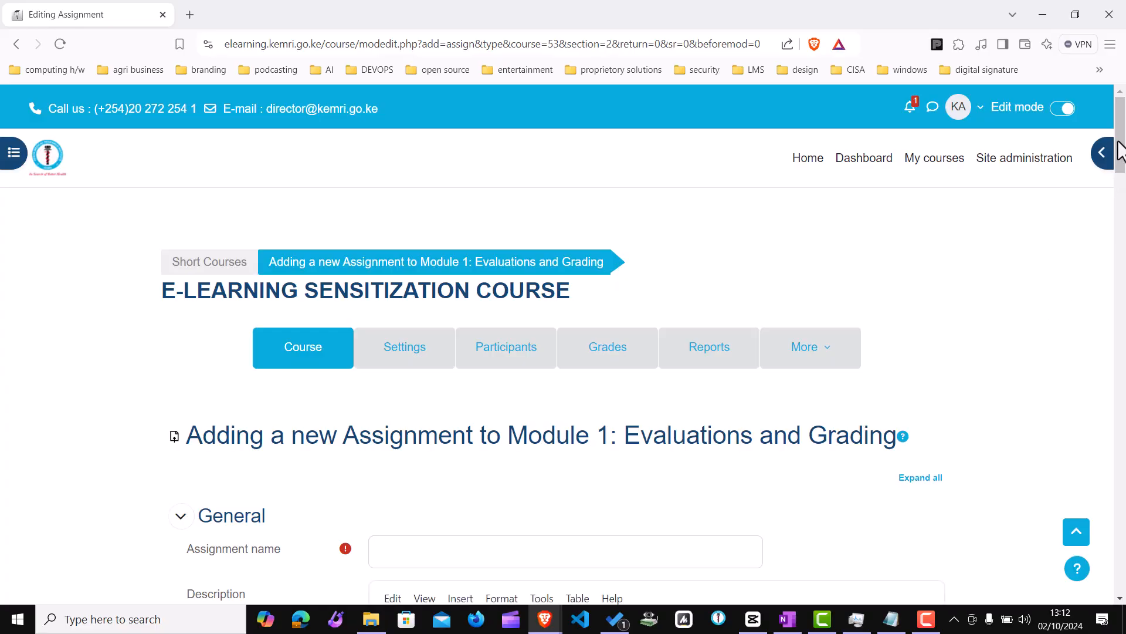
Fold away the General, Availability and Submission types sections of the Assignment form.
{"action": "left_click_drag", "start_coordinate": [1121, 147], "coordinate": [1123, 180]}
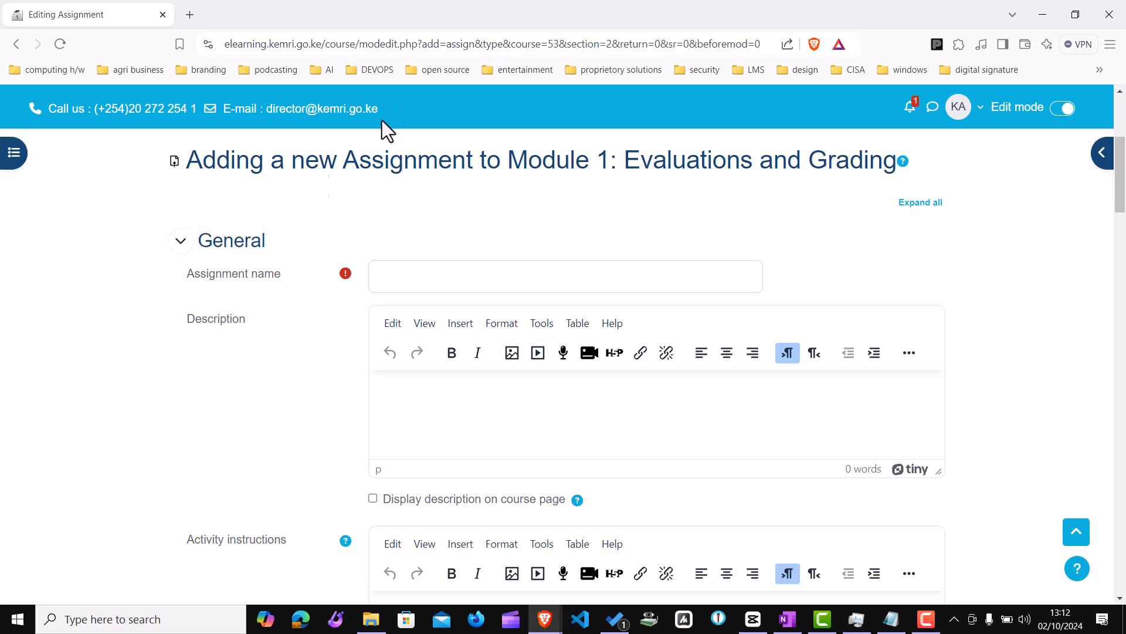
{"action": "left_click", "coordinate": [180, 241]}
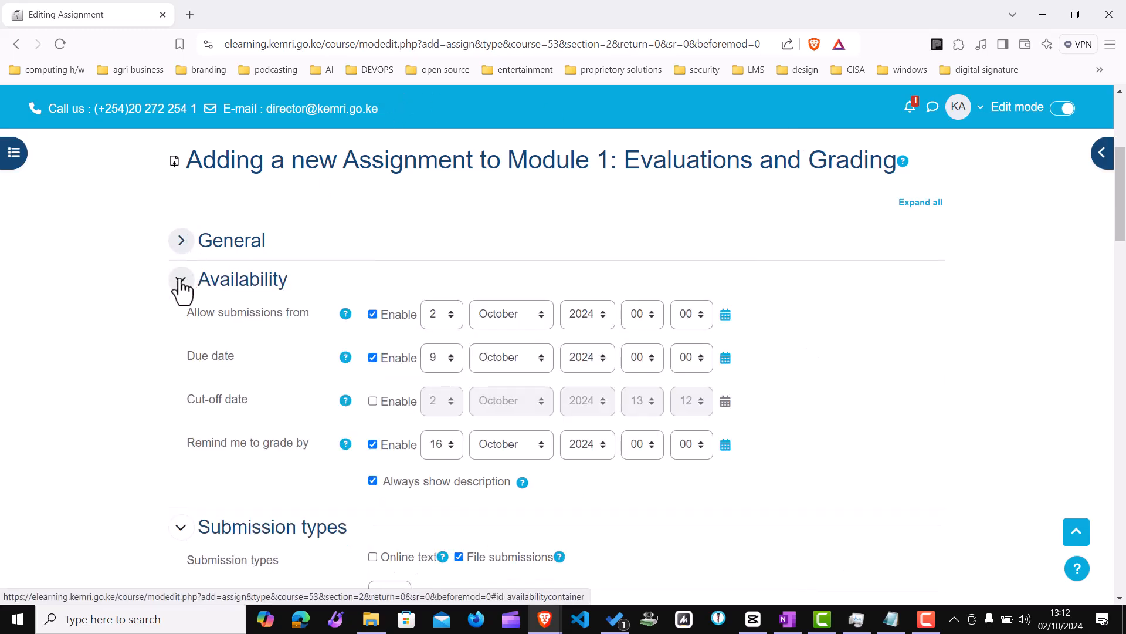
{"action": "left_click", "coordinate": [181, 280]}
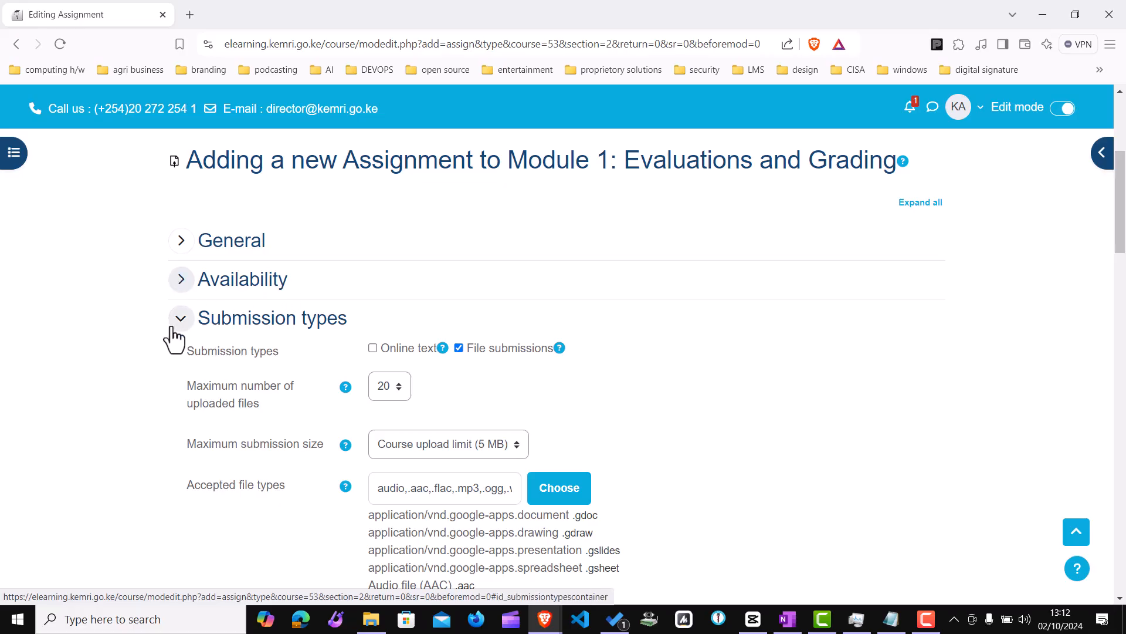
{"action": "left_click", "coordinate": [183, 322]}
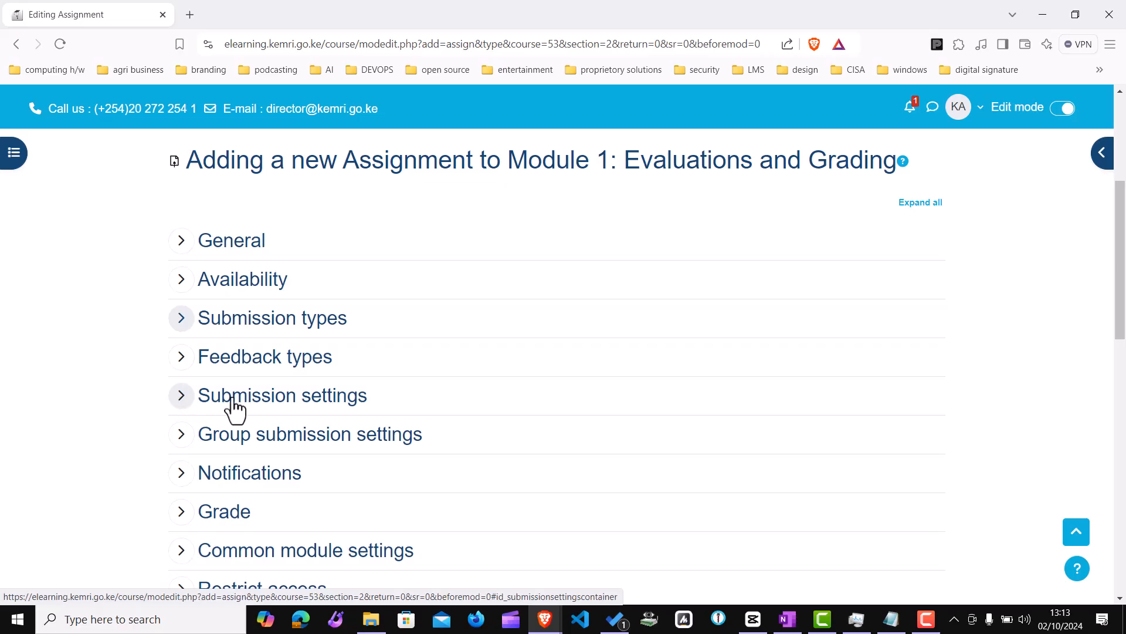
Review the form to its bottom, collapsing the Drillbit plugin default settings section.
{"action": "left_click_drag", "start_coordinate": [1120, 330], "coordinate": [1120, 357]}
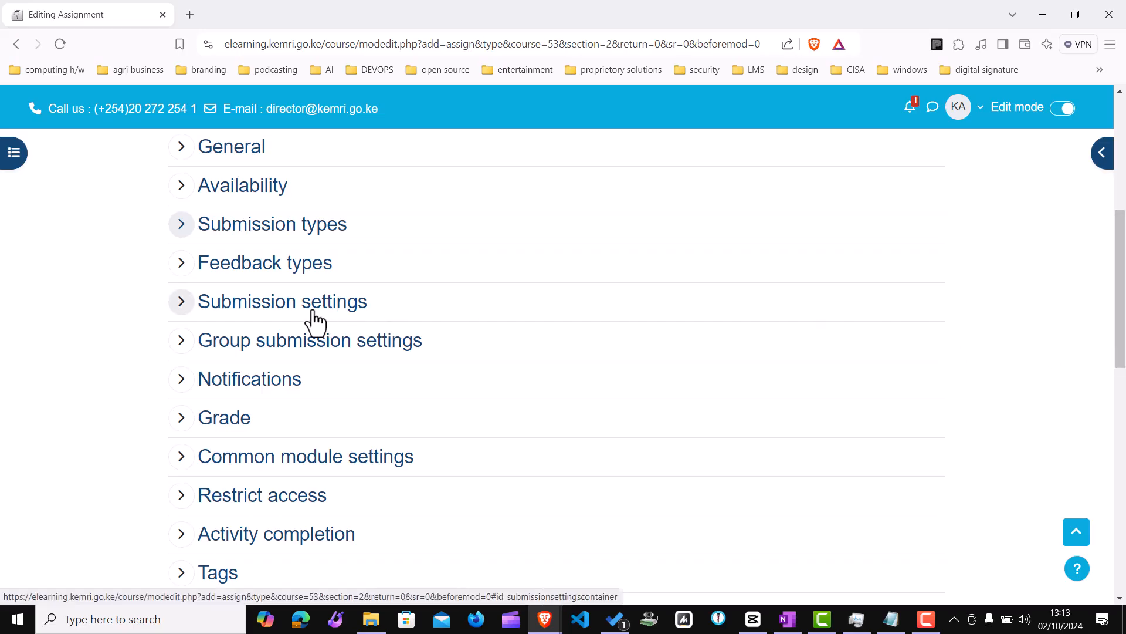
{"action": "left_click_drag", "start_coordinate": [1123, 282], "coordinate": [1123, 398]}
{"action": "left_click", "coordinate": [179, 247]}
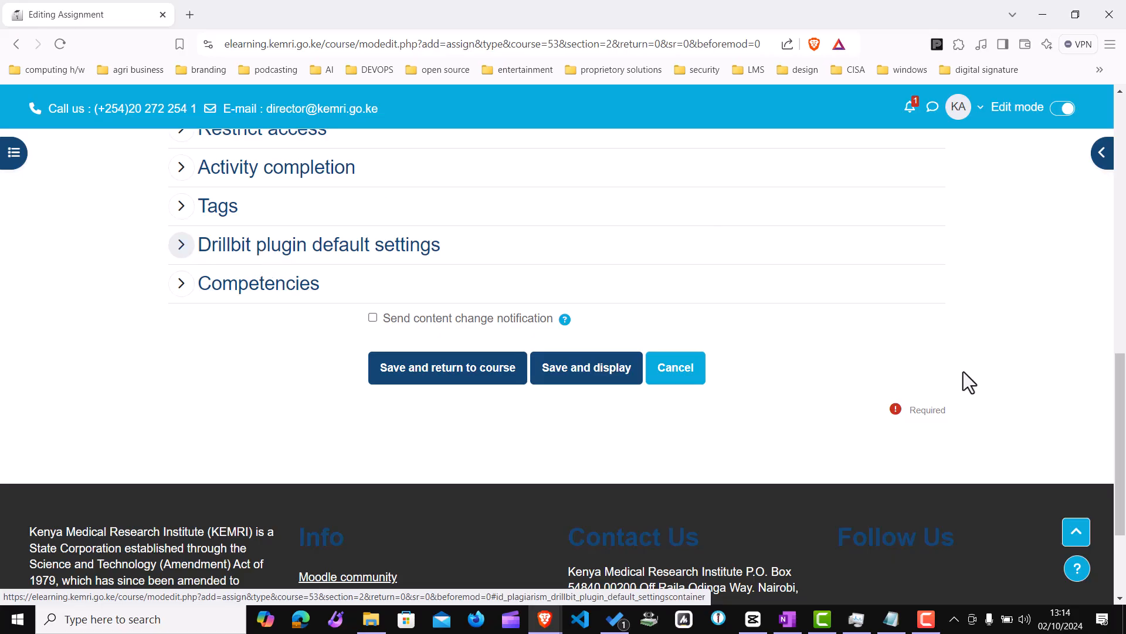
{"action": "left_click_drag", "start_coordinate": [1121, 414], "coordinate": [1113, 198]}
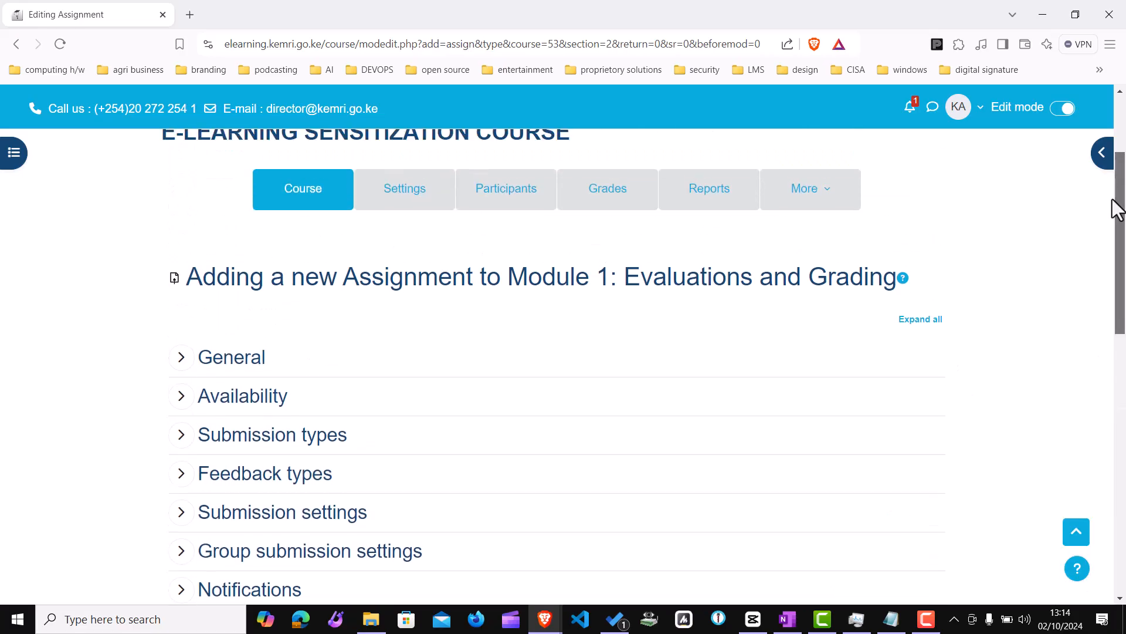
Expand General and enter 'Assignment I:' as the assignment name.
{"action": "left_click", "coordinate": [180, 362]}
{"action": "left_click_drag", "start_coordinate": [1120, 233], "coordinate": [1121, 272]}
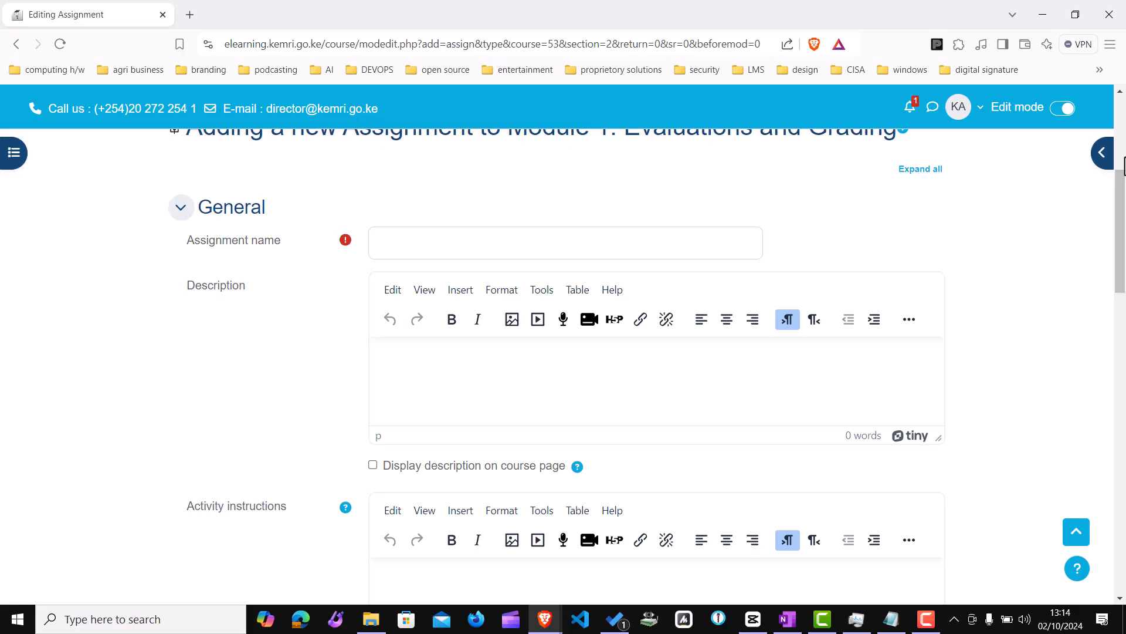
{"action": "left_click", "coordinate": [522, 241]}
{"action": "type", "text": "Assignment "}
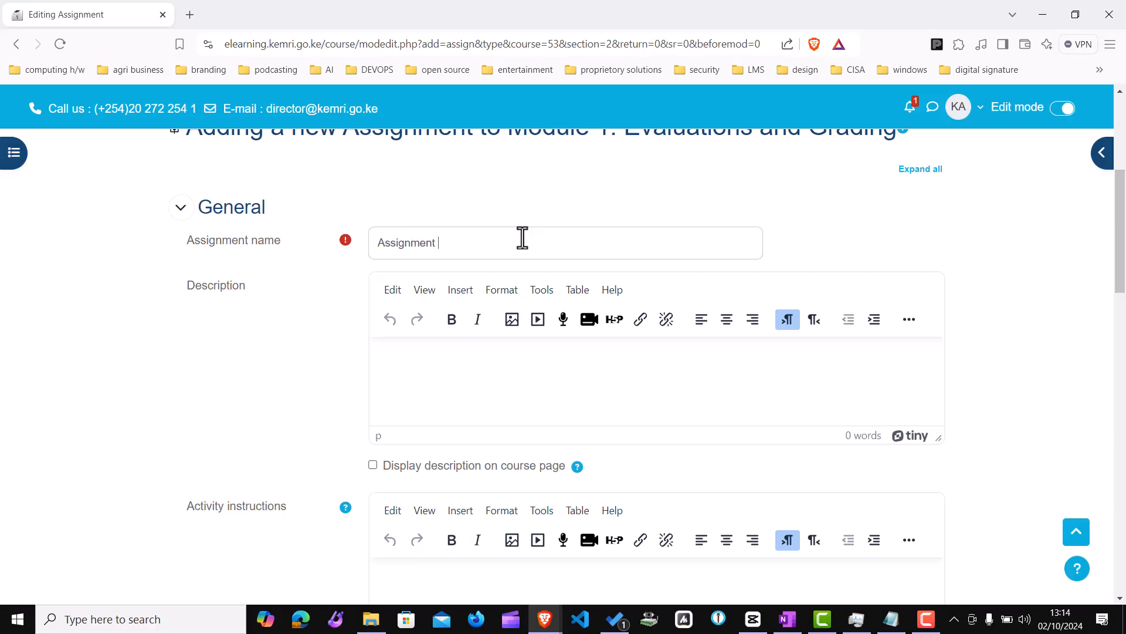
{"action": "type", "text": "I:"}
{"action": "key", "text": "alt+Tab"}
{"action": "key", "text": "Tab"}
{"action": "key", "text": "Tab"}
{"action": "key", "text": "Tab"}
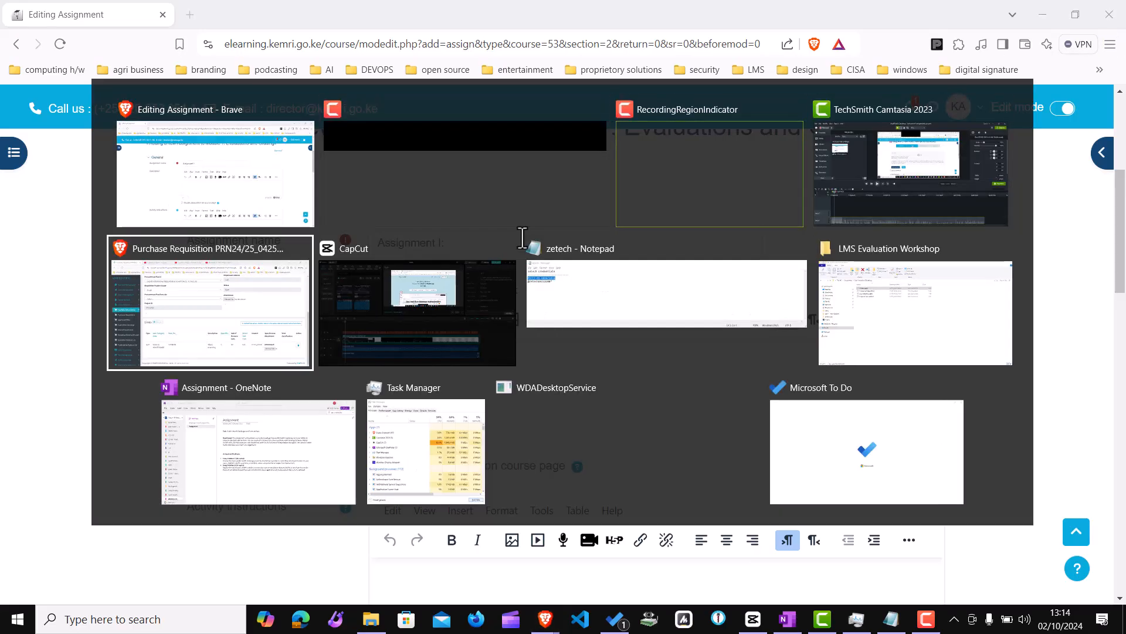
Copy the Description paragraph from the OneNote notes into Moodle's empty Description box.
{"action": "key", "text": "Tab"}
{"action": "key", "text": "Tab"}
{"action": "key", "text": "Tab"}
{"action": "key", "text": "Tab"}
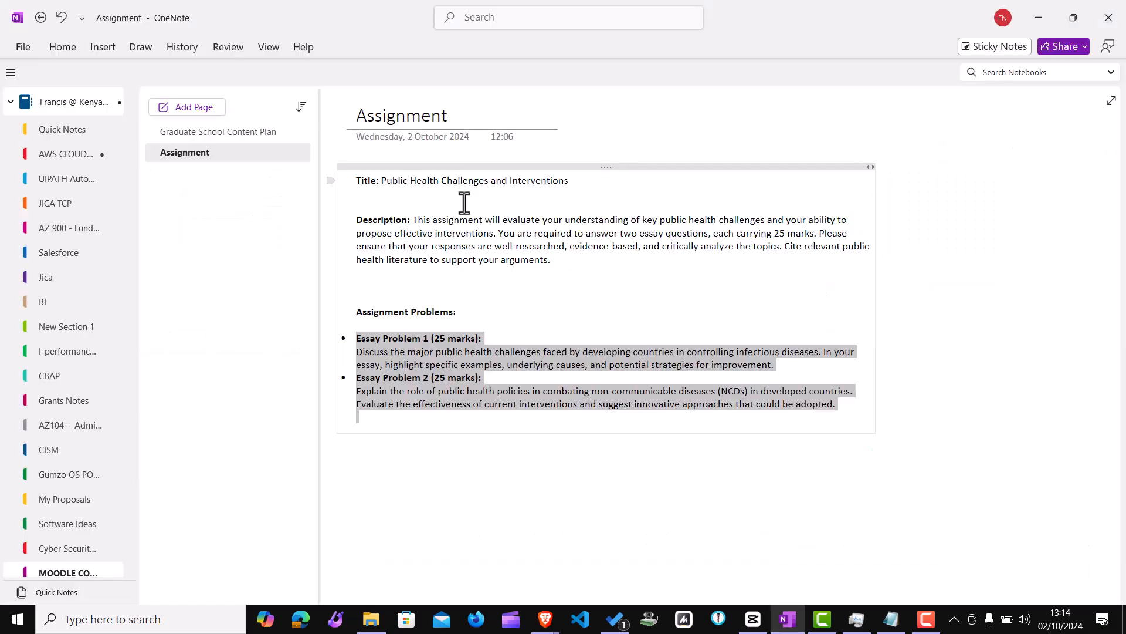
{"action": "left_click", "coordinate": [458, 257]}
{"action": "left_click_drag", "start_coordinate": [379, 180], "coordinate": [571, 179]}
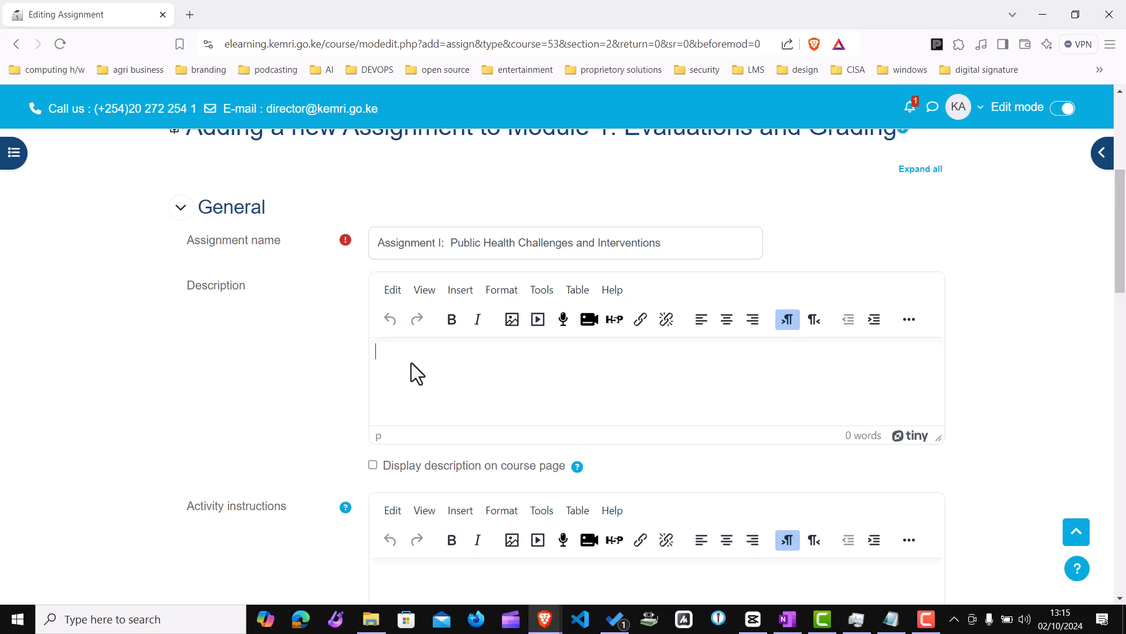
{"action": "key", "text": "alt+Tab"}
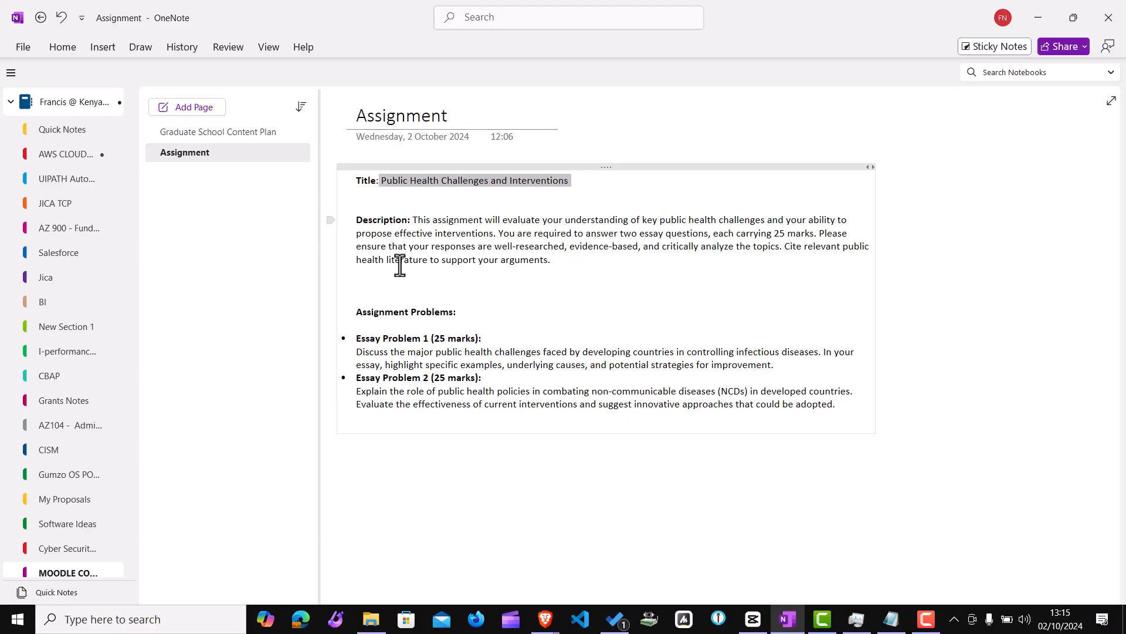
{"action": "left_click_drag", "start_coordinate": [554, 262], "coordinate": [414, 223]}
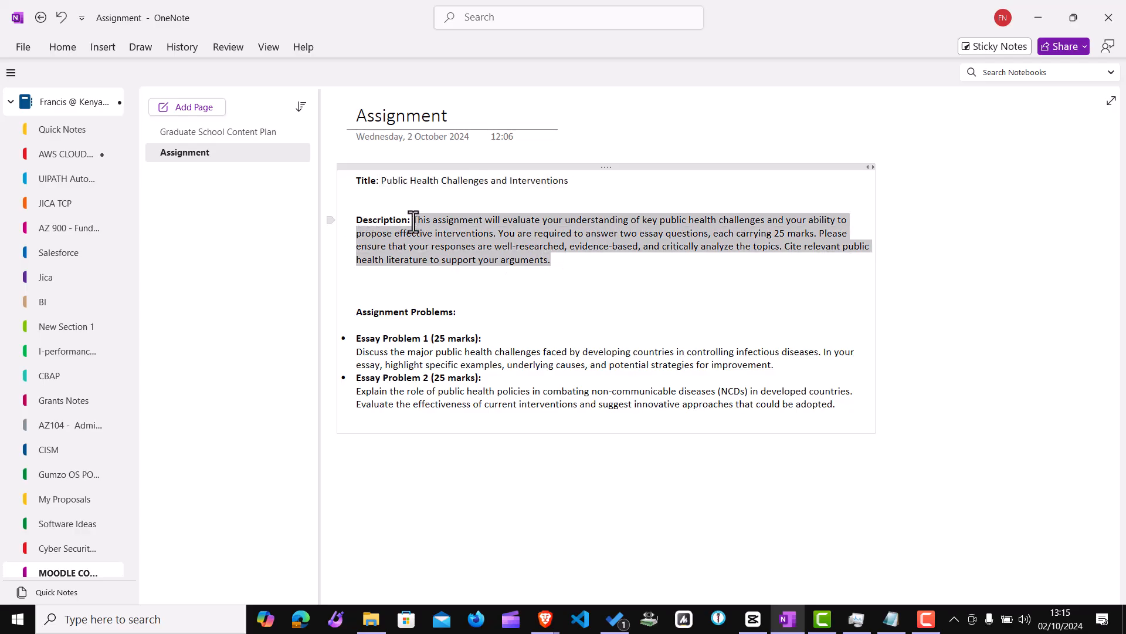
{"action": "key", "text": "ctrl+c"}
{"action": "key", "text": "alt+Tab"}
{"action": "left_click", "coordinate": [428, 361]}
{"action": "key", "text": "ctrl+v"}
Paste the Assignment Problems block with both 25-mark essay problems below the first paragraph.
{"action": "key", "text": "alt+Tab"}
{"action": "left_click_drag", "start_coordinate": [354, 311], "coordinate": [881, 409]}
{"action": "key", "text": "ctrl+c"}
{"action": "key", "text": "alt+Tab"}
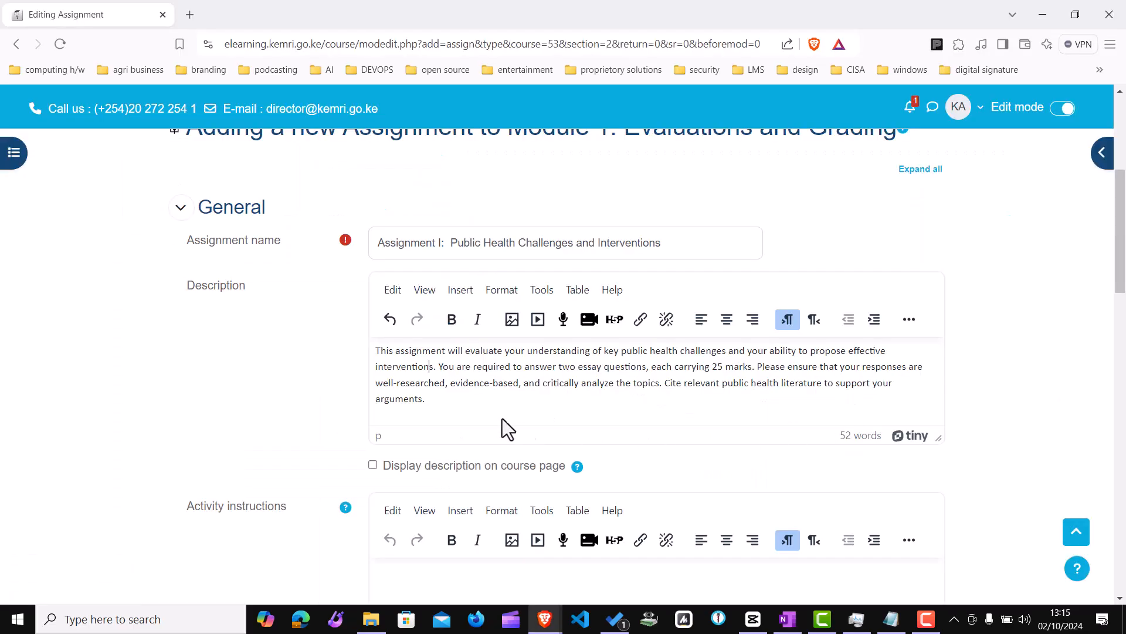
{"action": "left_click", "coordinate": [433, 402]}
{"action": "key", "text": "Return"}
{"action": "key", "text": "Return"}
{"action": "key", "text": "Return"}
{"action": "key", "text": "Return"}
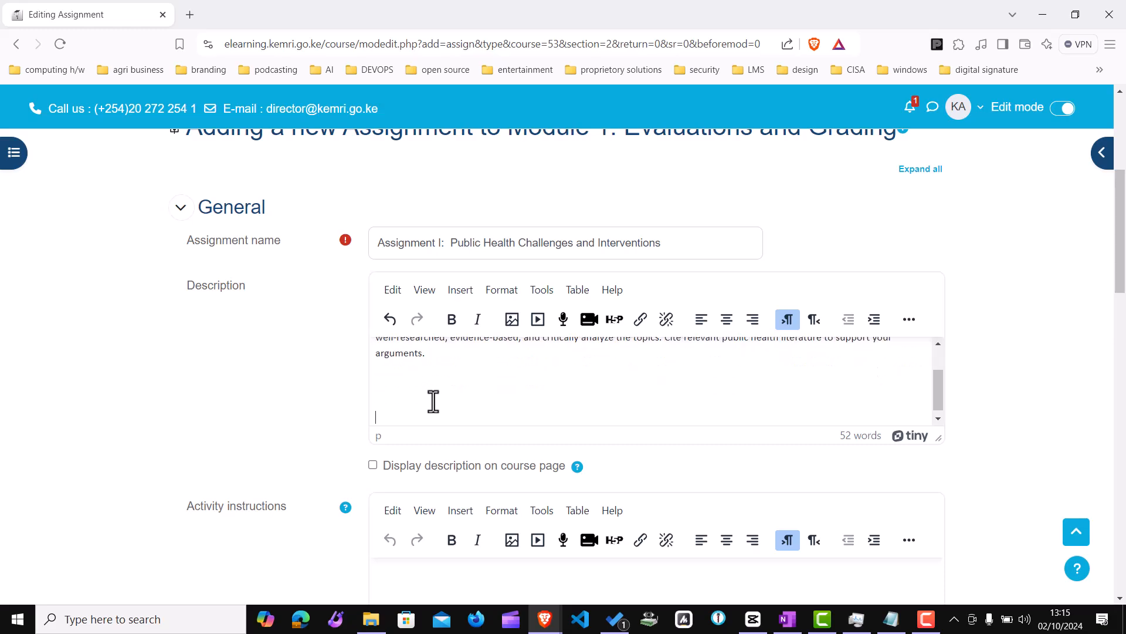
{"action": "key", "text": "ctrl+v"}
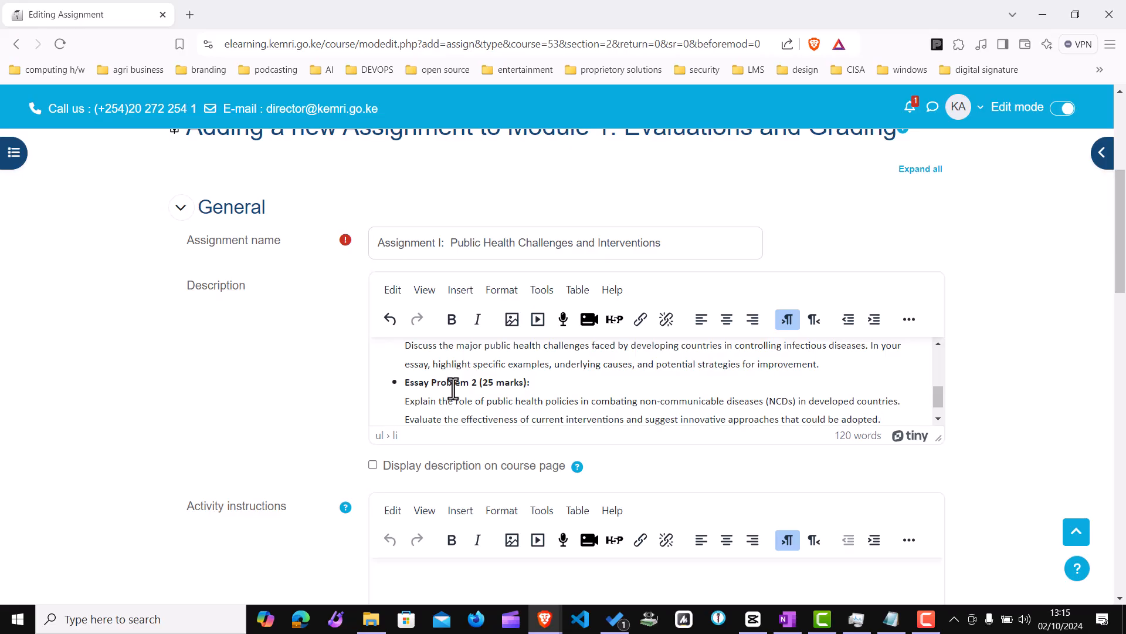
{"action": "mouse_move", "coordinate": [938, 397]}
{"action": "left_mouse_down"}
{"action": "mouse_move", "coordinate": [938, 342]}
{"action": "mouse_move", "coordinate": [939, 406]}
{"action": "left_mouse_up"}
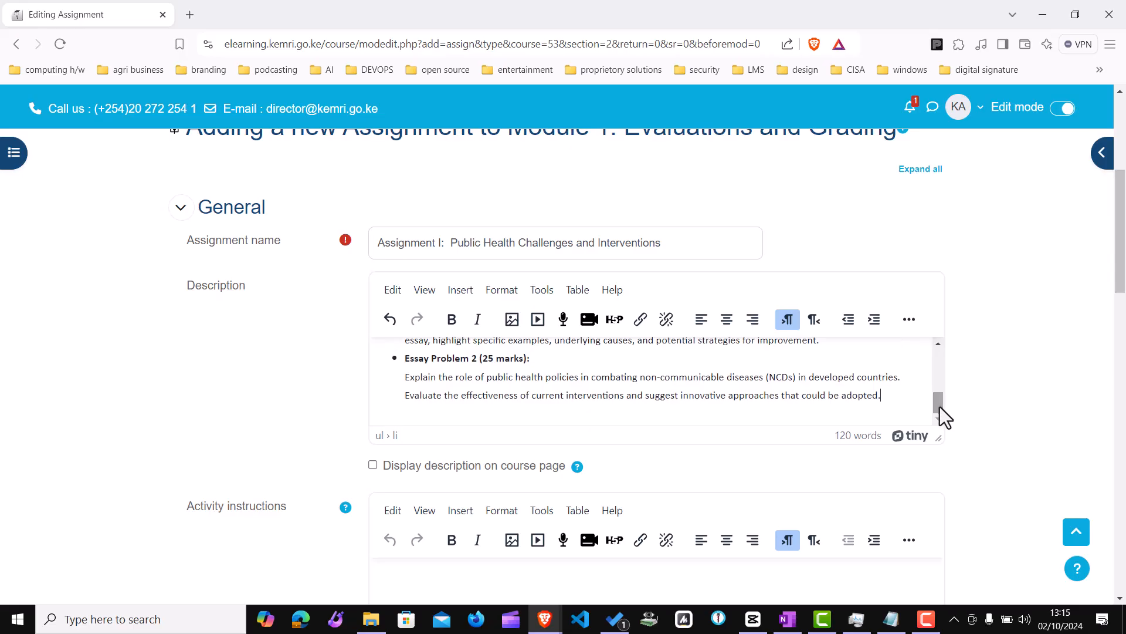
Add 'Please note all submissions should be in PDF format' as a new paragraph under the bullet list.
{"action": "key", "text": "Return"}
{"action": "key", "text": "Return"}
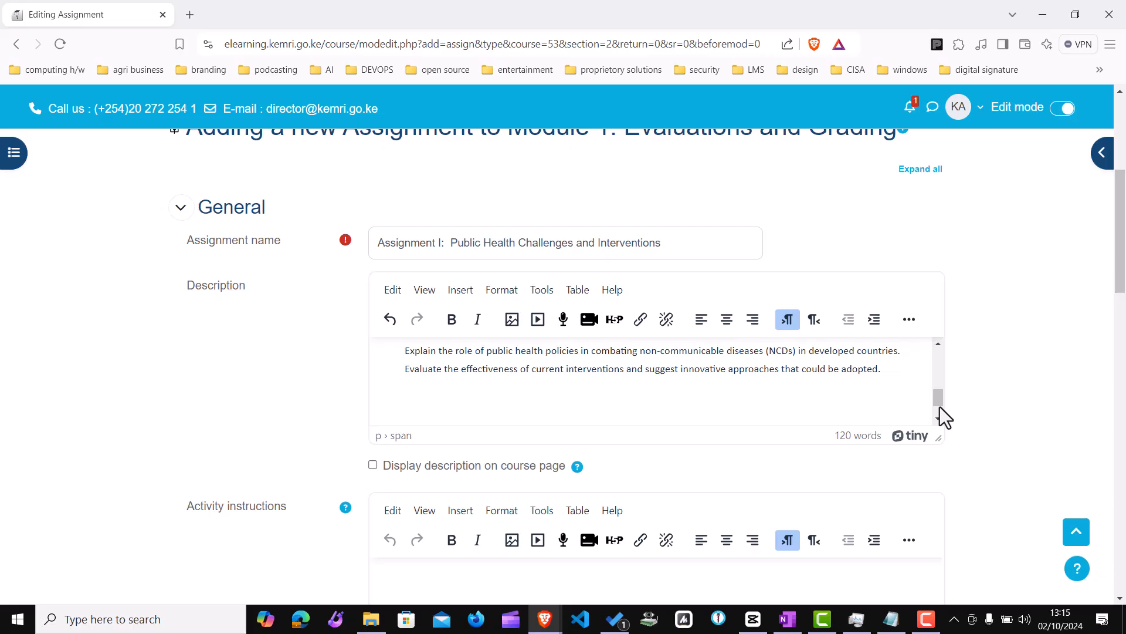
{"action": "type", "text": "Please note all submissions shou"}
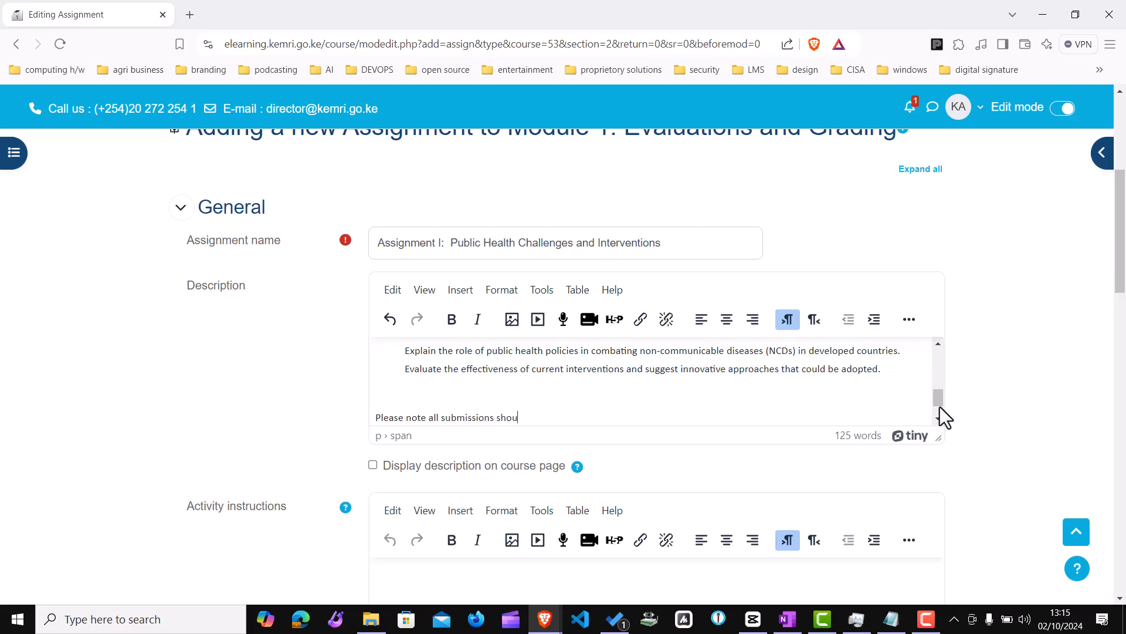
{"action": "type", "text": "ld be in PDF format"}
{"action": "left_click_drag", "start_coordinate": [1124, 290], "coordinate": [1116, 359]}
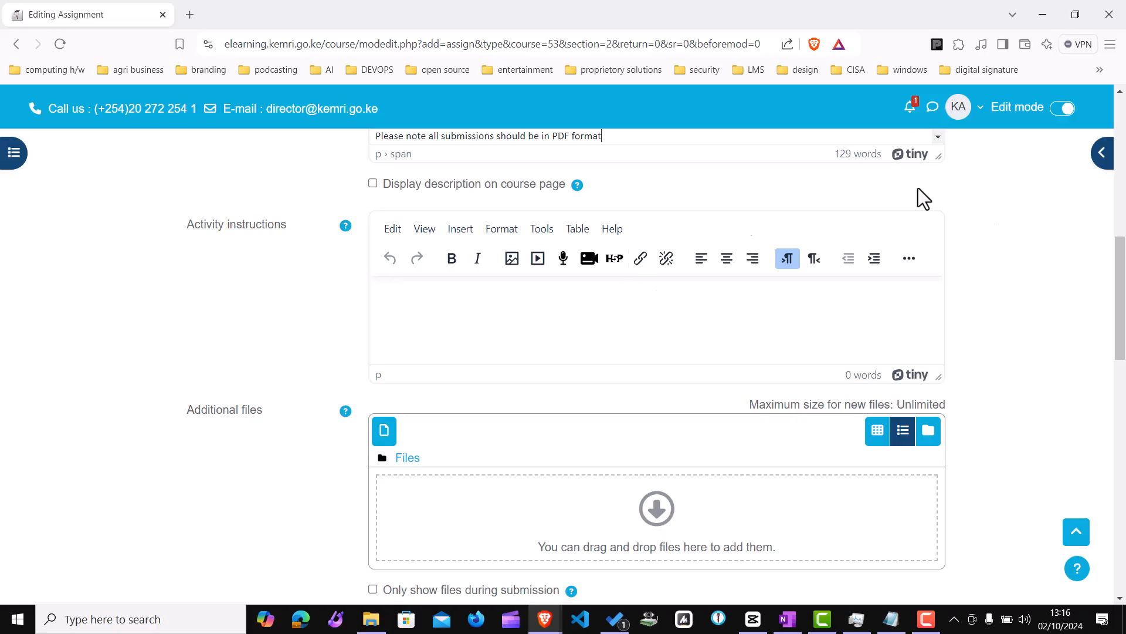
{"action": "left_click_drag", "start_coordinate": [1119, 276], "coordinate": [1116, 230]}
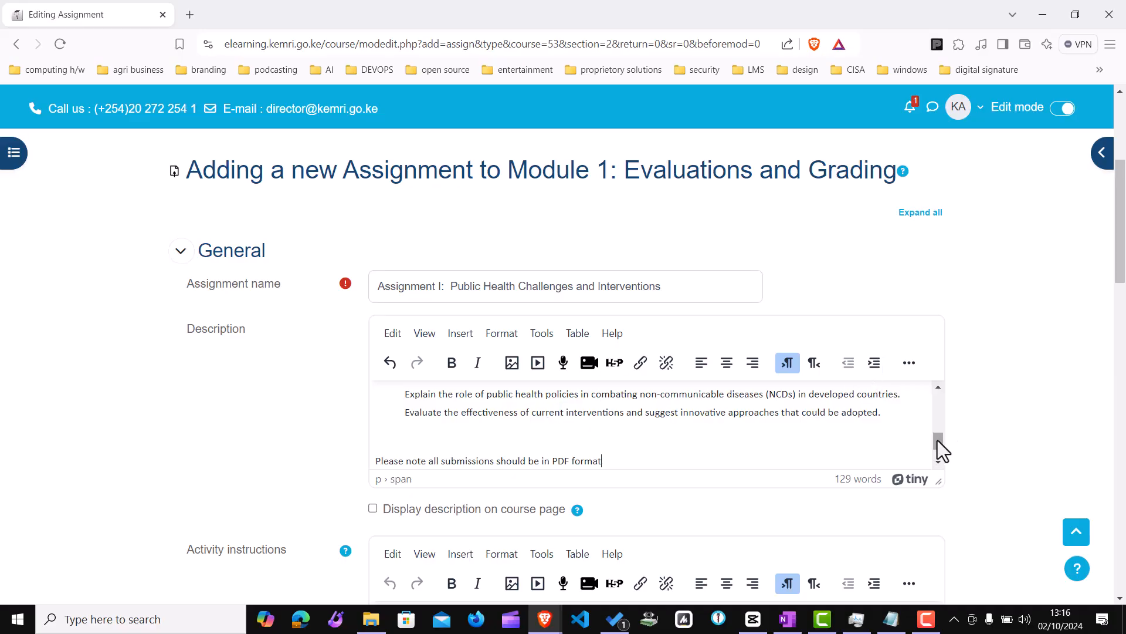
{"action": "left_click_drag", "start_coordinate": [938, 442], "coordinate": [937, 403]}
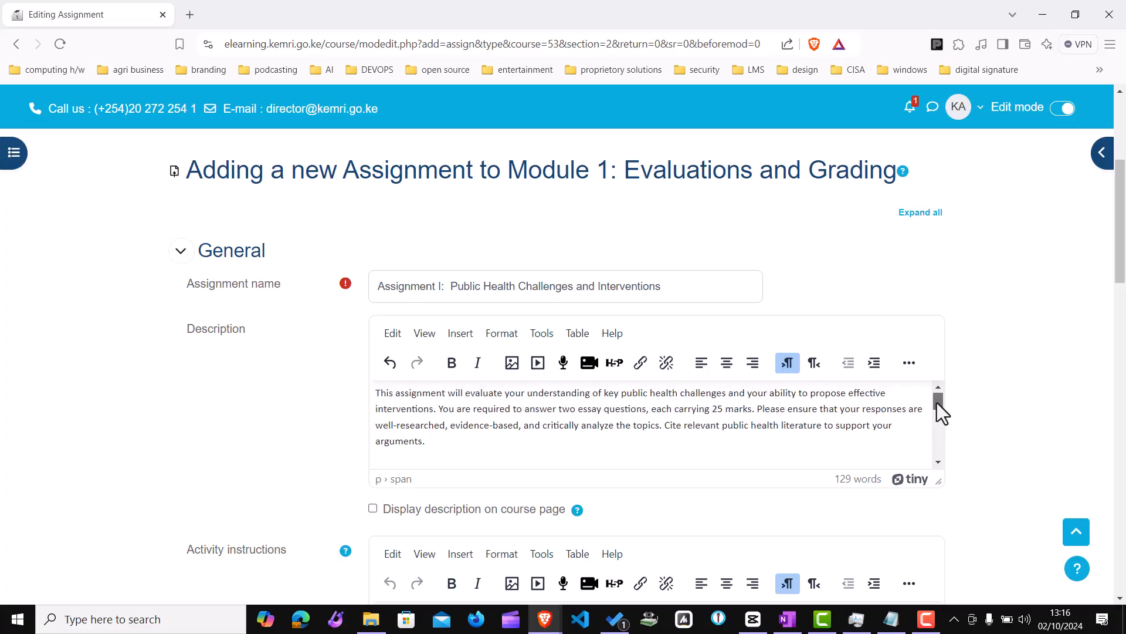
{"action": "left_click_drag", "start_coordinate": [432, 441], "coordinate": [365, 381]}
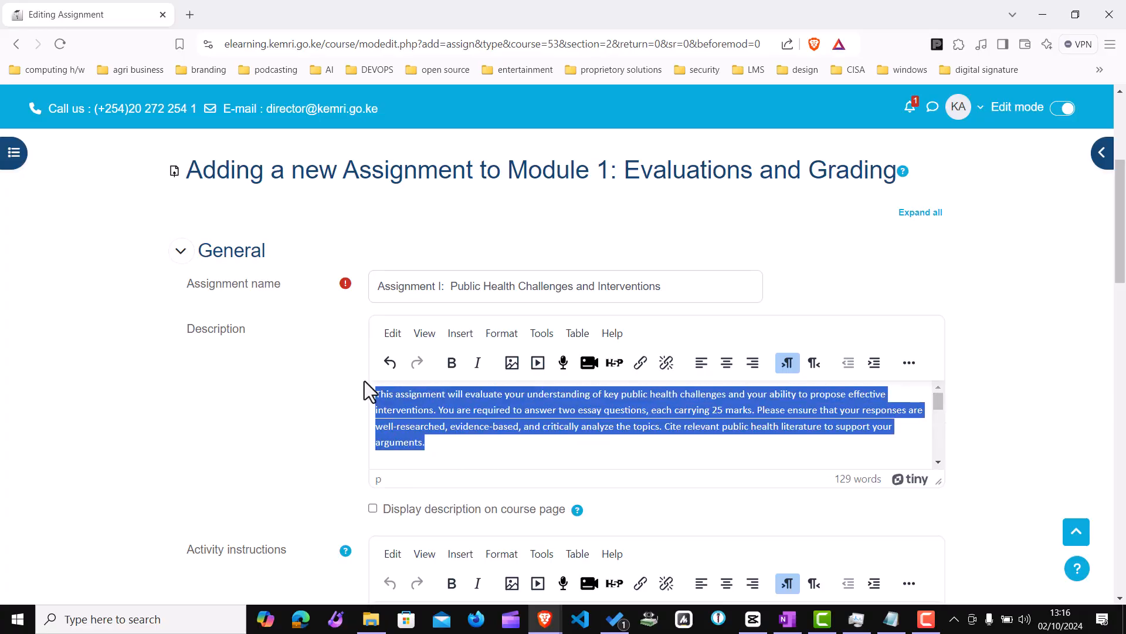
{"action": "left_click", "coordinate": [636, 404]}
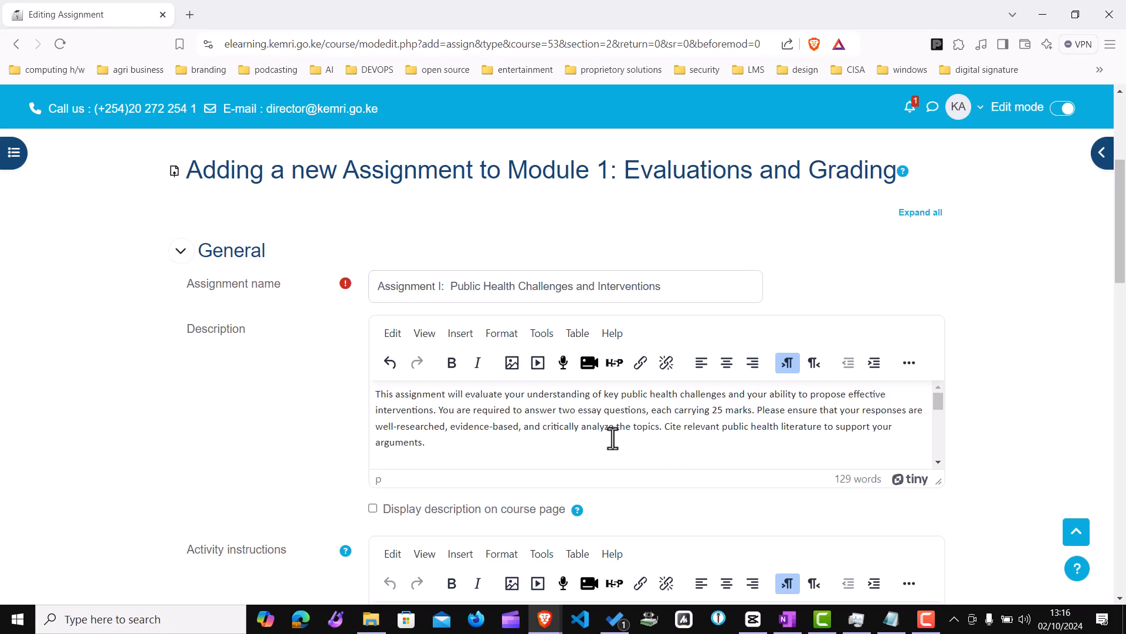
{"action": "left_click", "coordinate": [939, 464]}
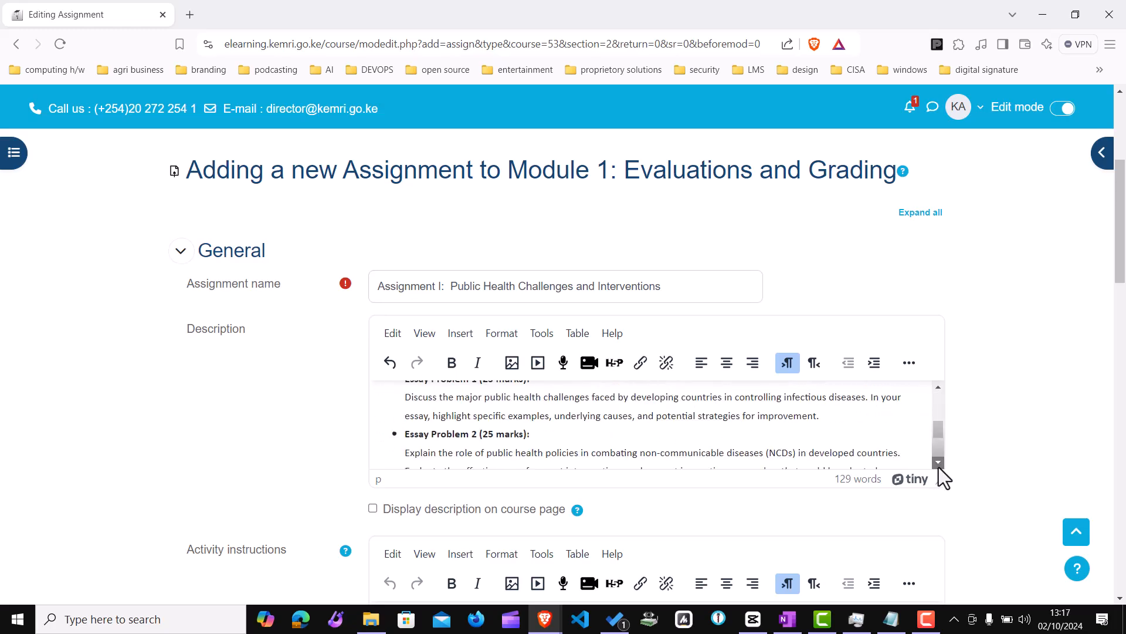
{"action": "left_click", "coordinate": [938, 392]}
{"action": "left_click", "coordinate": [938, 392]}
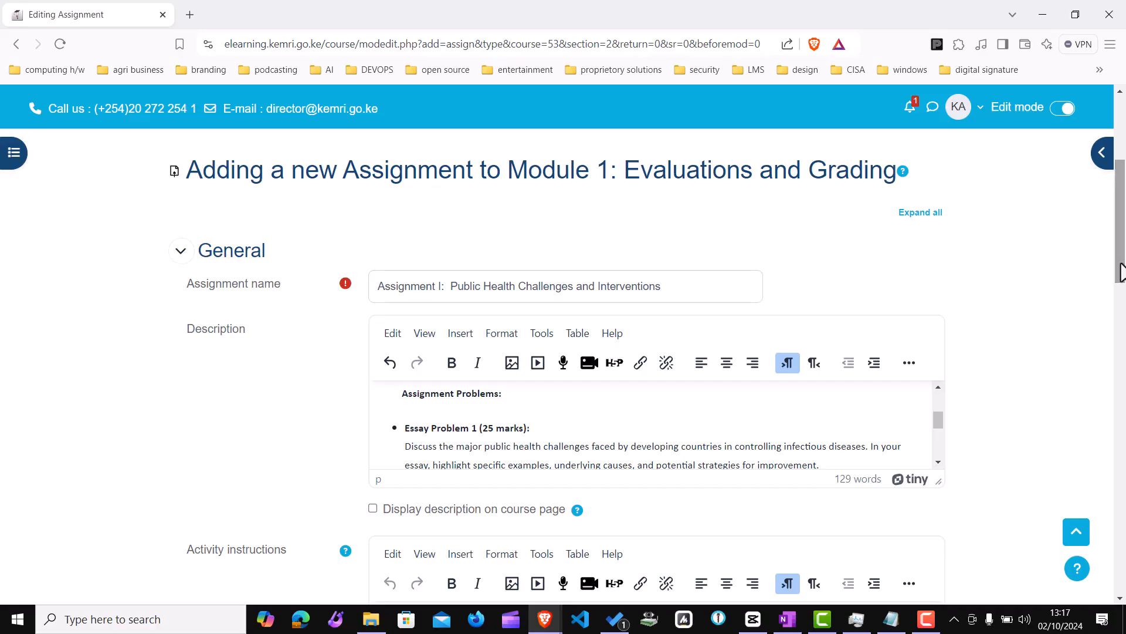
{"action": "left_click_drag", "start_coordinate": [1120, 272], "coordinate": [1121, 296]}
{"action": "scroll", "coordinate": [938, 364], "scroll_direction": "down", "scroll_amount": 1}
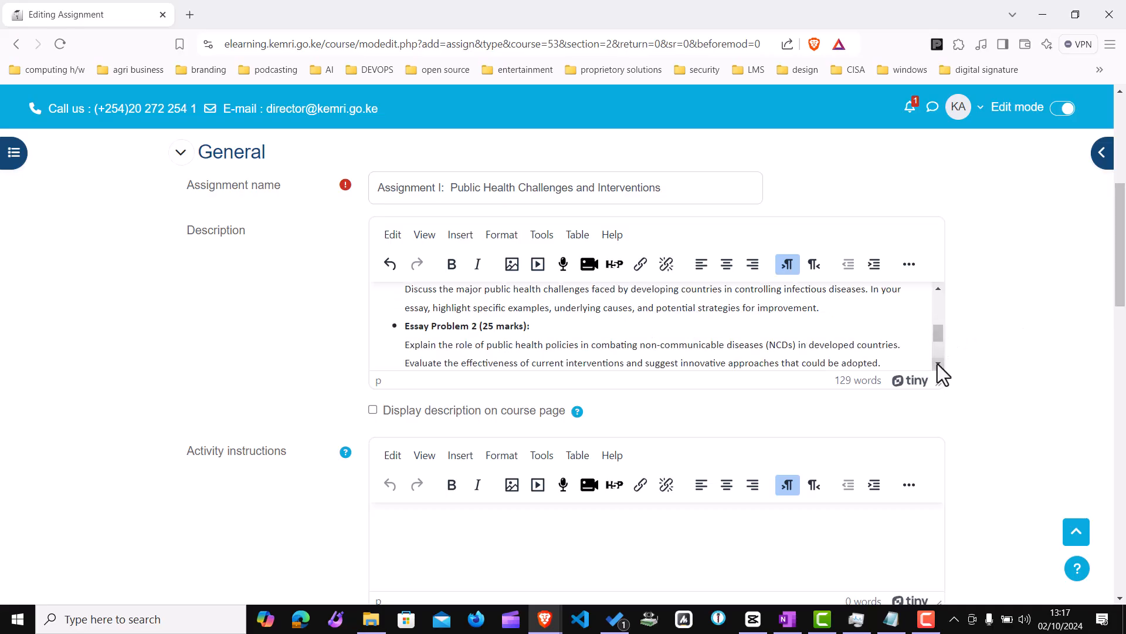
{"action": "left_click", "coordinate": [937, 363]}
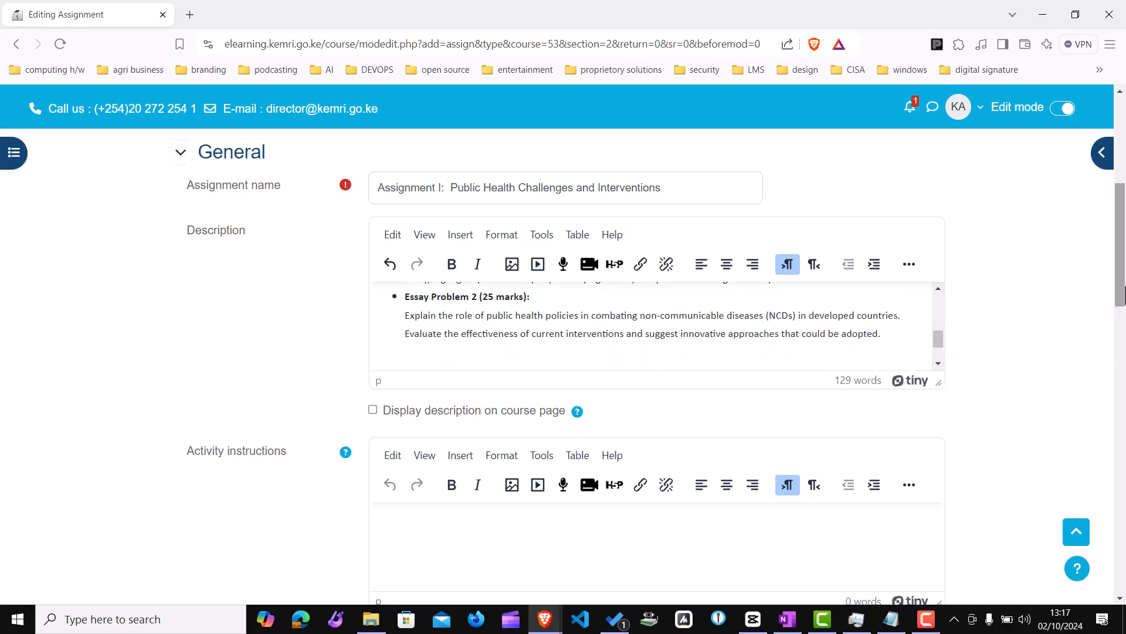
{"action": "left_click_drag", "start_coordinate": [1120, 294], "coordinate": [1109, 381]}
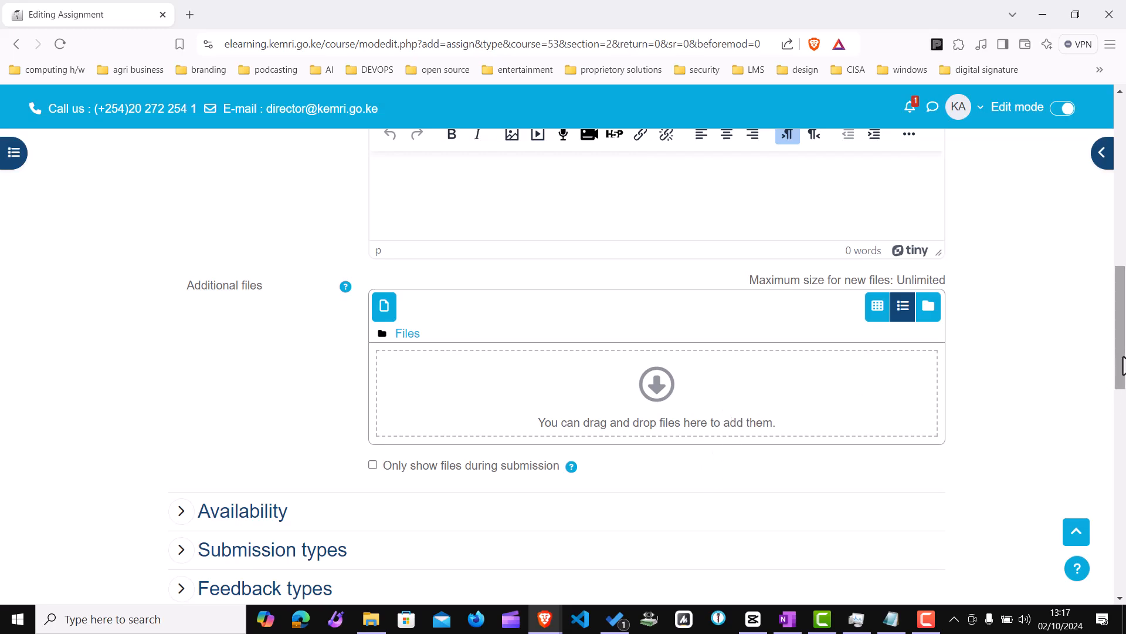
{"action": "left_click_drag", "start_coordinate": [1120, 361], "coordinate": [1117, 242]}
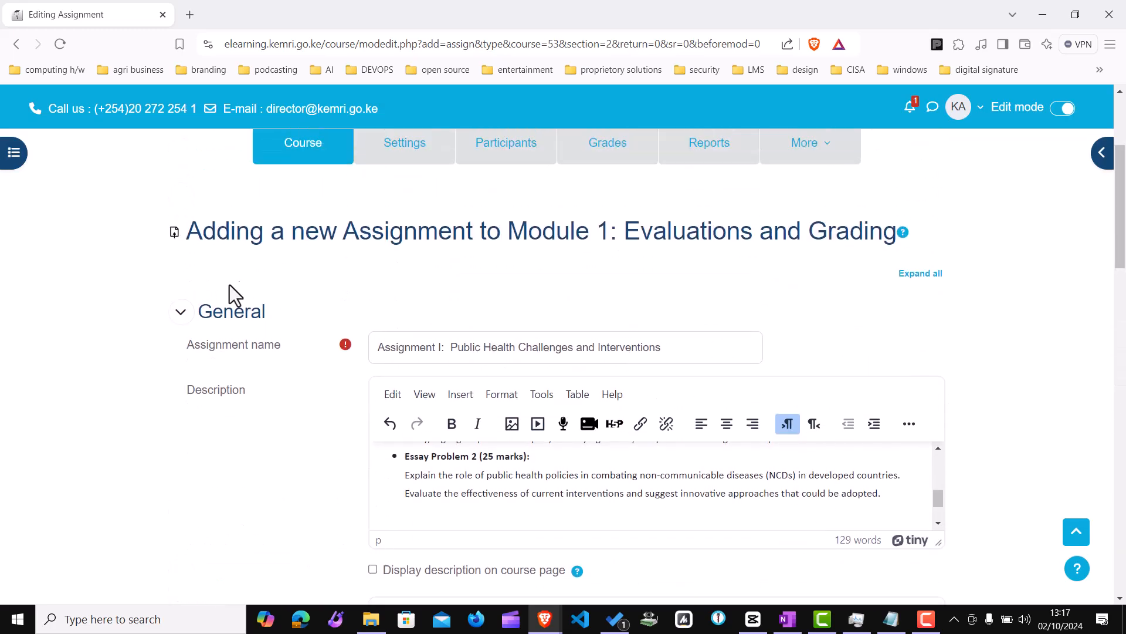
In Availability, set Allow submissions from to 5 October 2024 and Due date to 8 October 2024.
{"action": "left_click", "coordinate": [181, 311]}
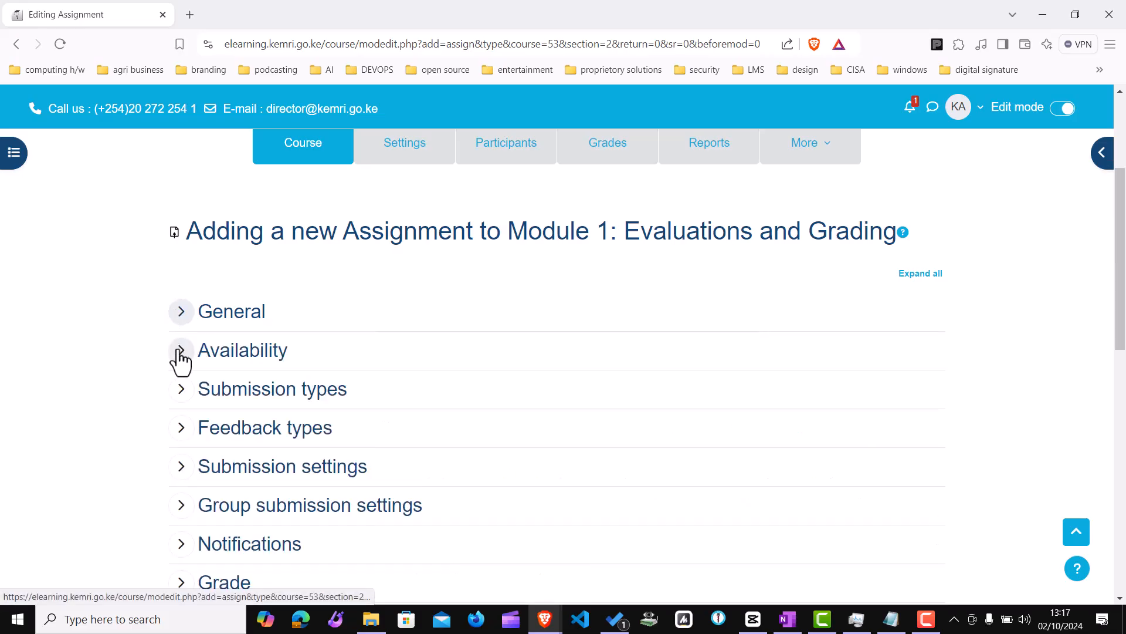
{"action": "left_click", "coordinate": [180, 350]}
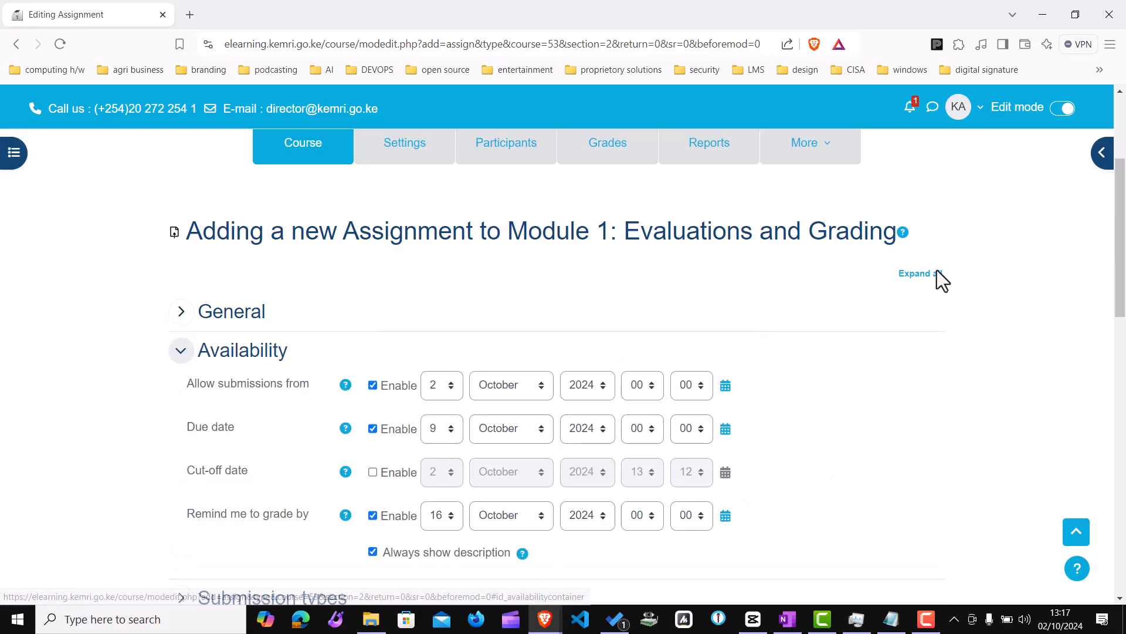
{"action": "left_click_drag", "start_coordinate": [1113, 283], "coordinate": [1119, 335]}
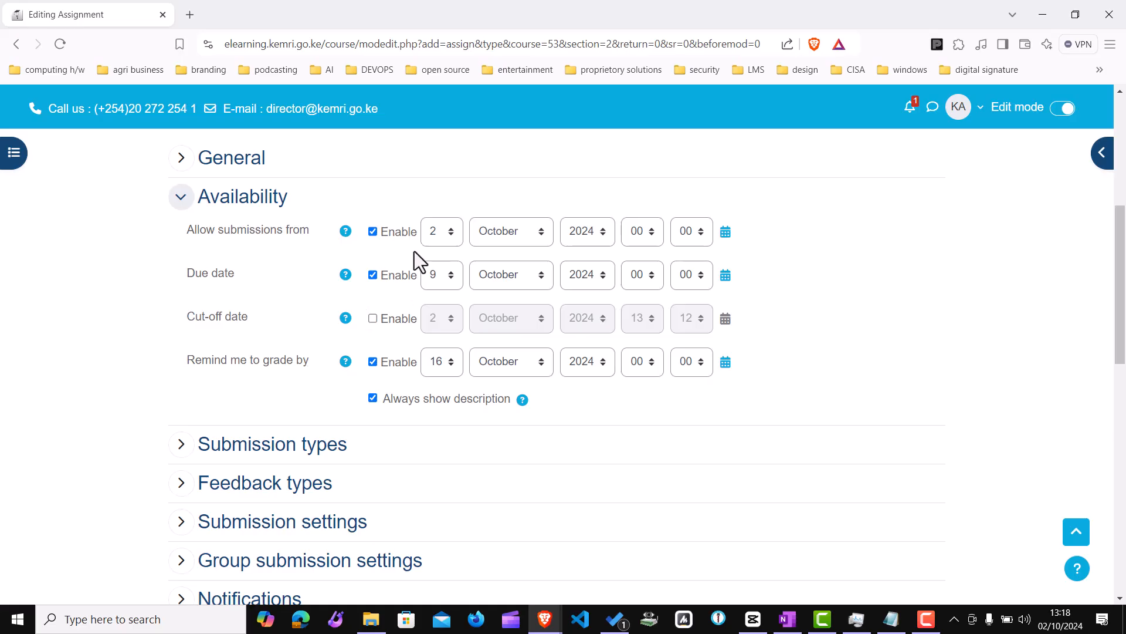
{"action": "left_click", "coordinate": [441, 236]}
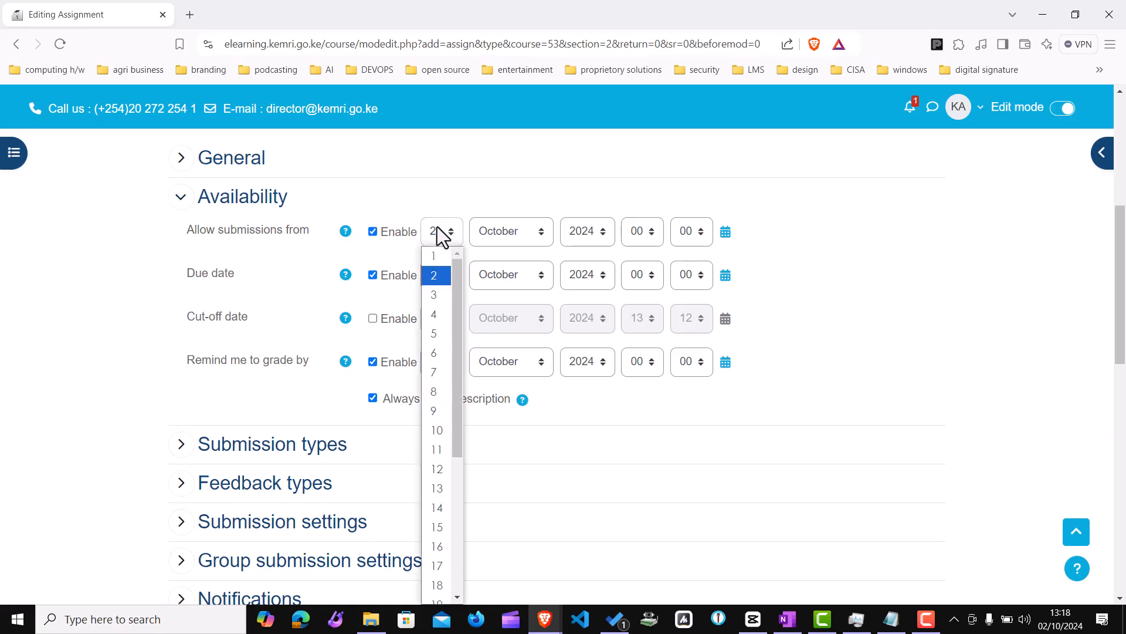
{"action": "left_click", "coordinate": [434, 331]}
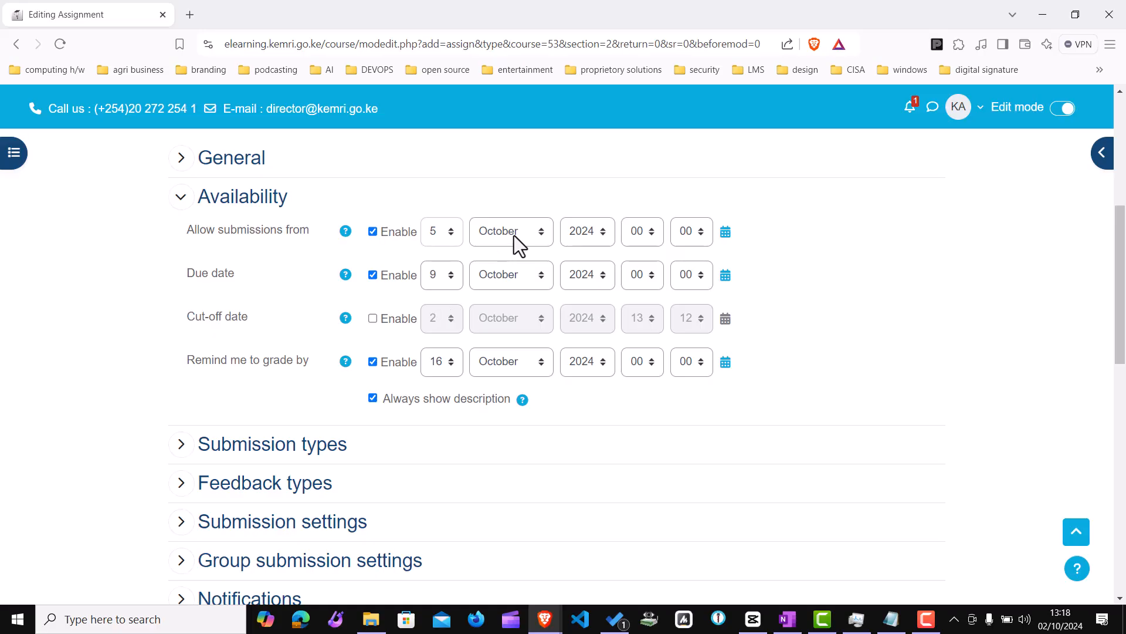
{"action": "left_click", "coordinate": [449, 274]}
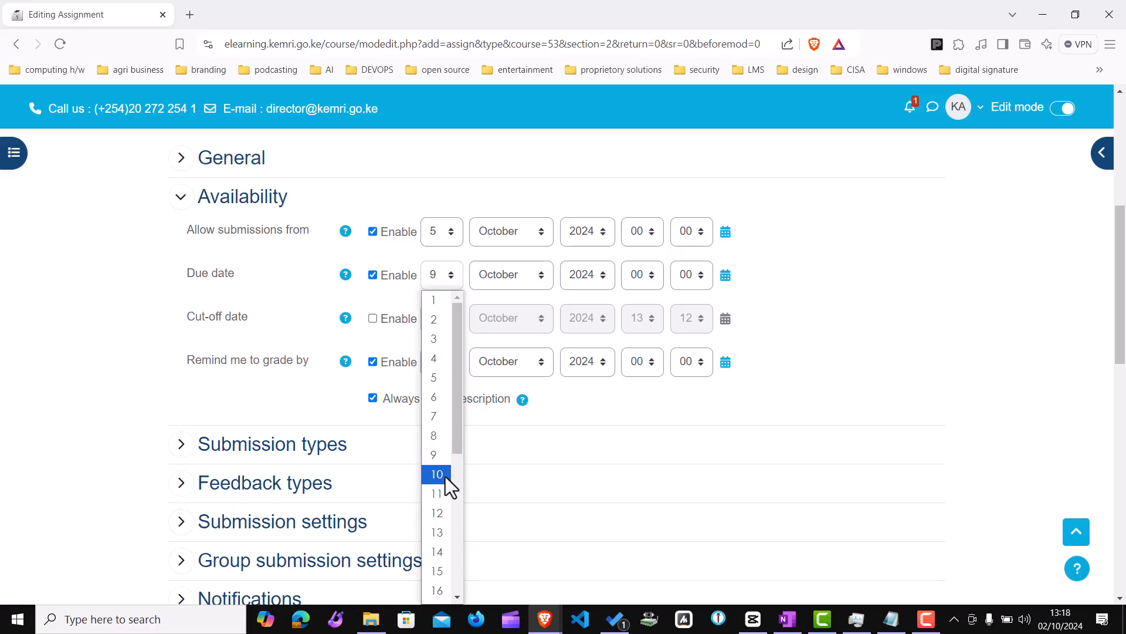
{"action": "left_click", "coordinate": [438, 438]}
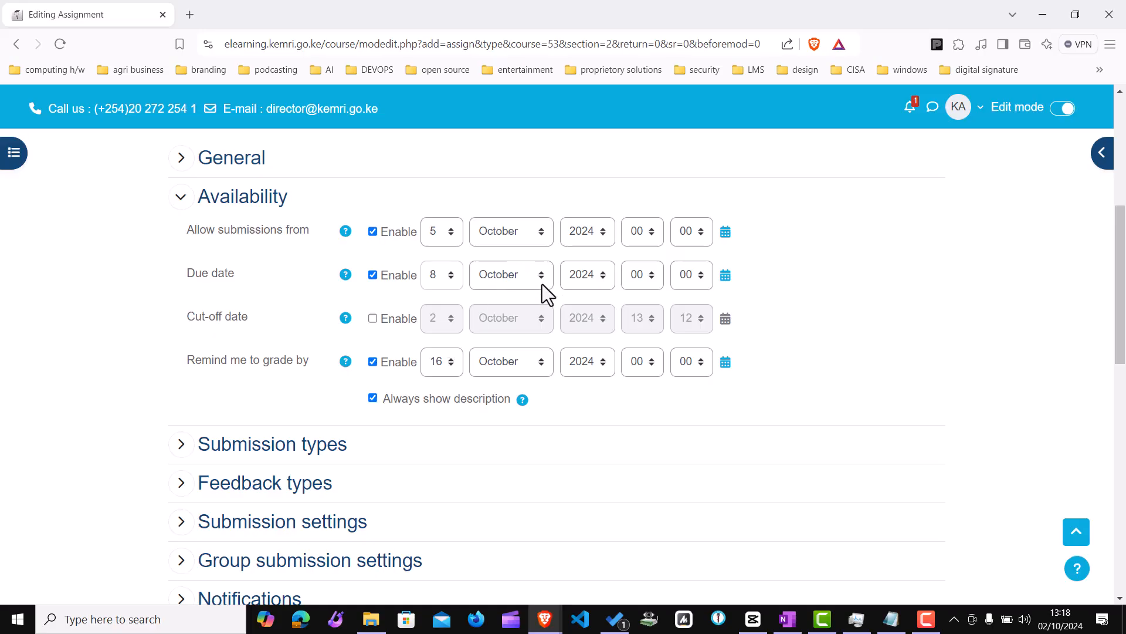
Enable the Cut-off date and set it to 9 October 2024 at 12:00.
{"action": "left_click", "coordinate": [372, 319]}
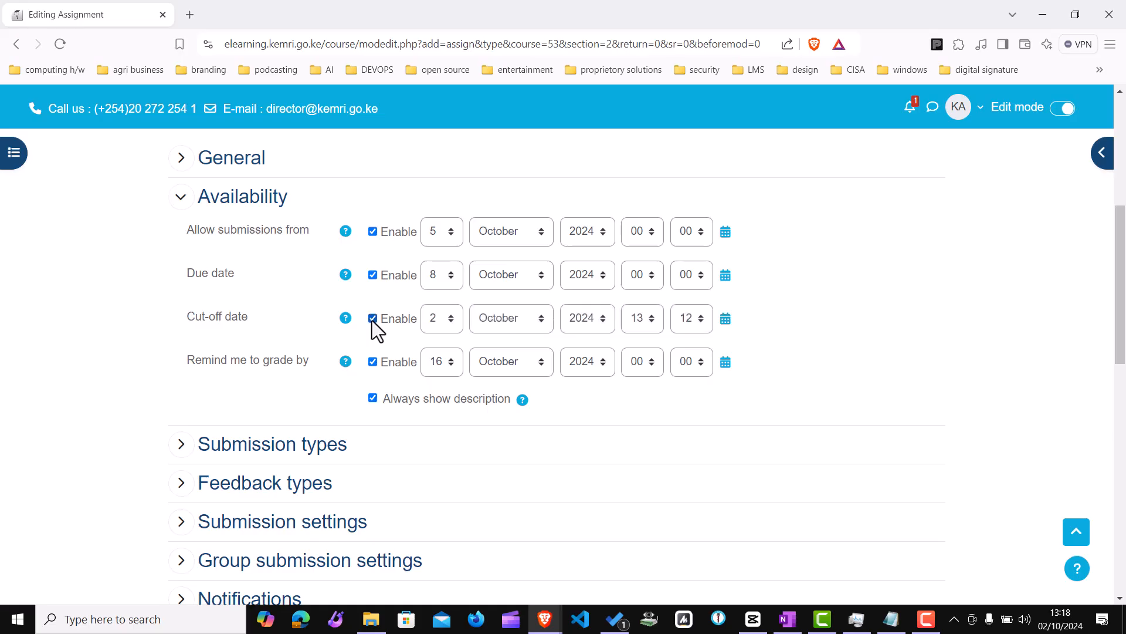
{"action": "left_click", "coordinate": [449, 322]}
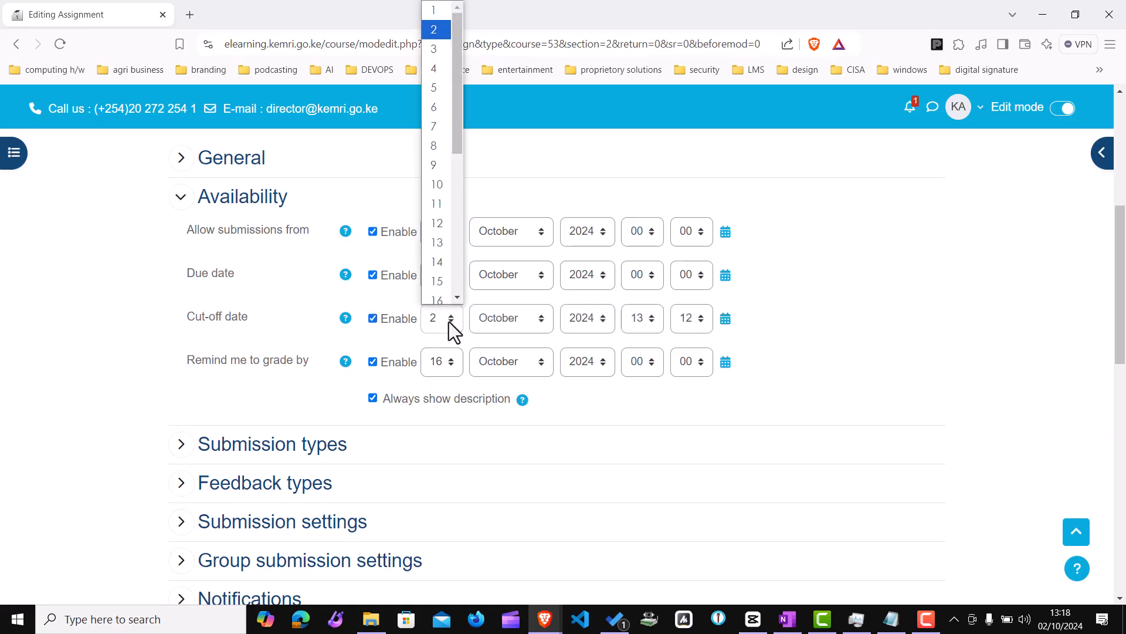
{"action": "left_click", "coordinate": [436, 178]}
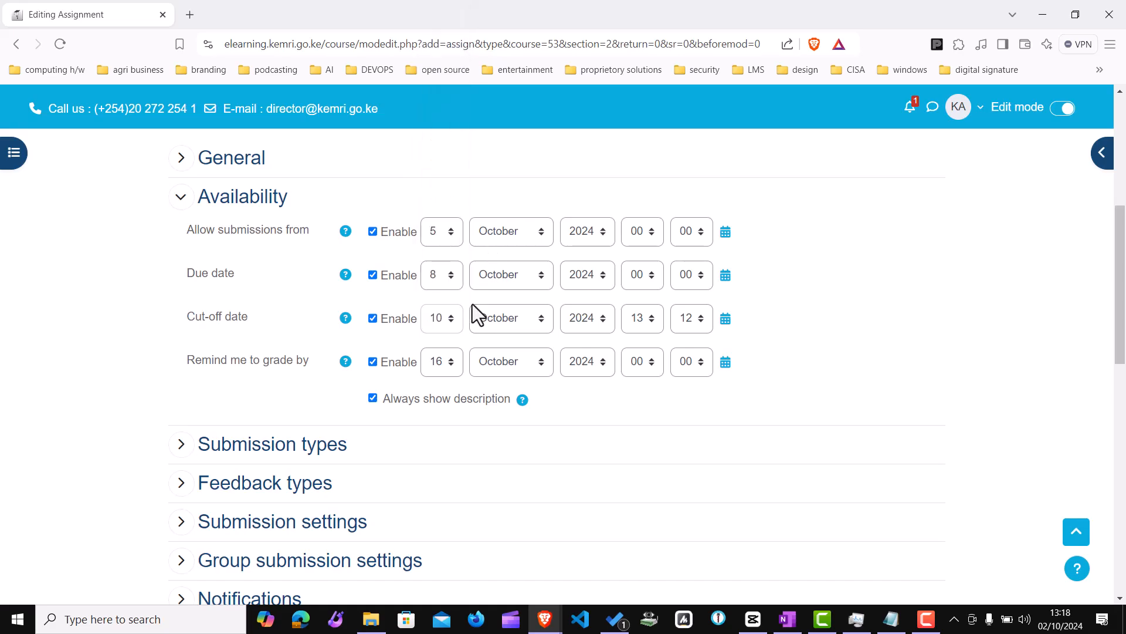
{"action": "left_click", "coordinate": [453, 319]}
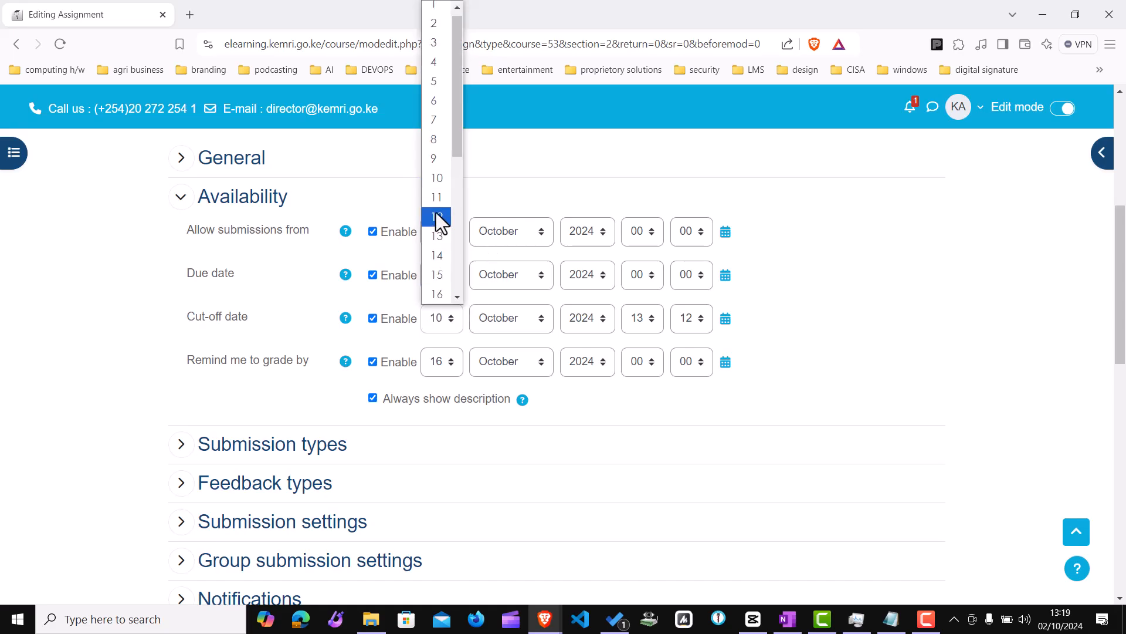
{"action": "left_click", "coordinate": [430, 157]}
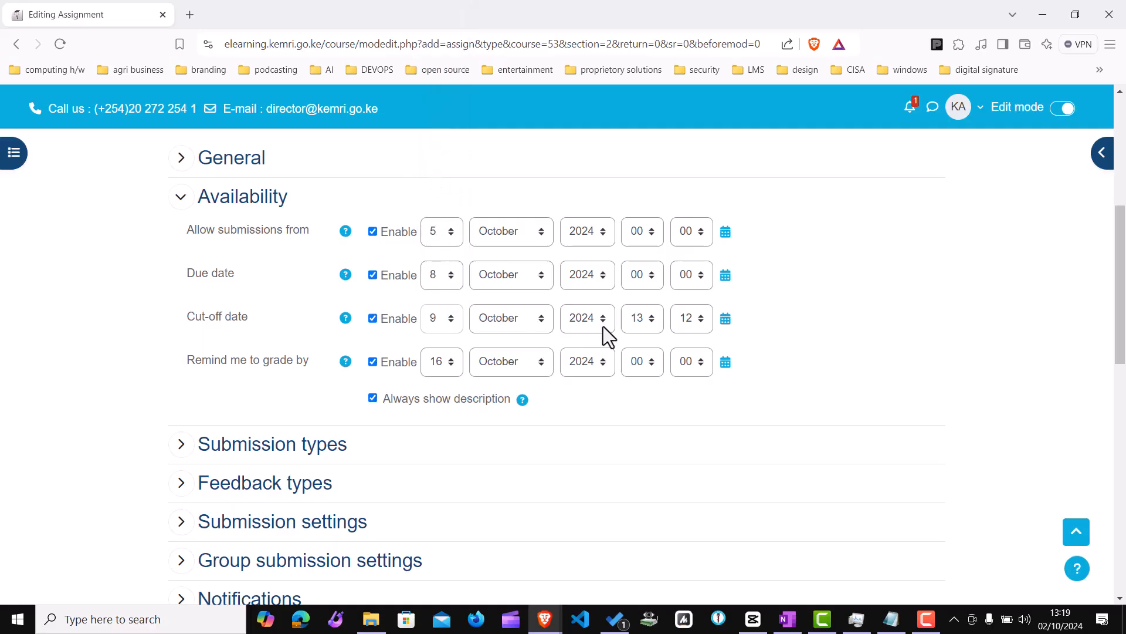
{"action": "left_click", "coordinate": [656, 321]}
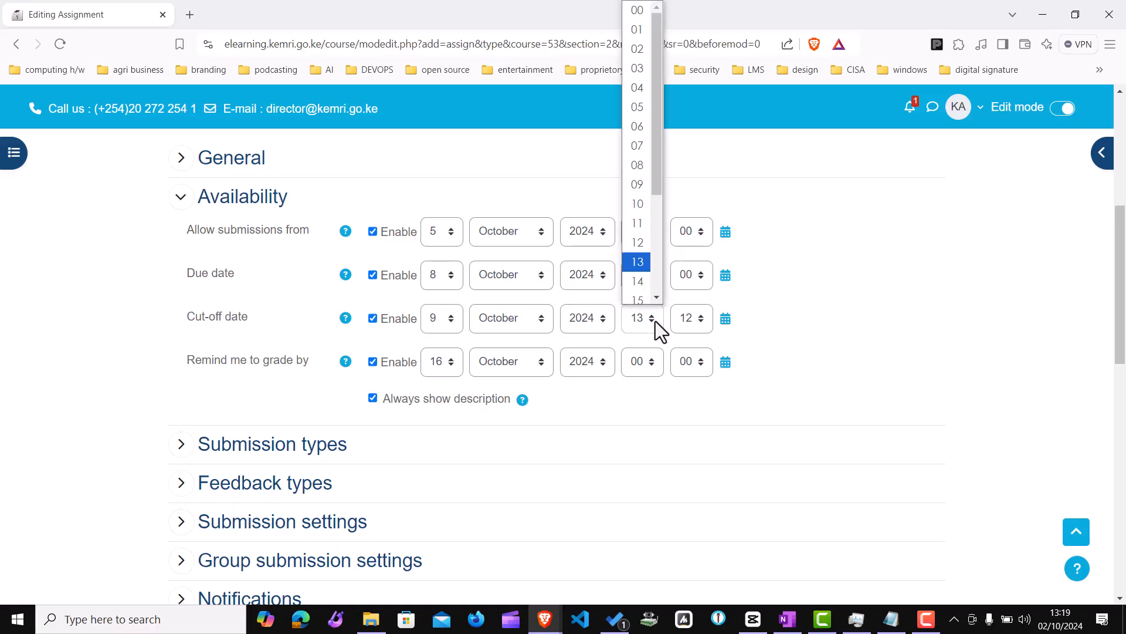
{"action": "left_click", "coordinate": [644, 246]}
{"action": "left_click", "coordinate": [688, 318]}
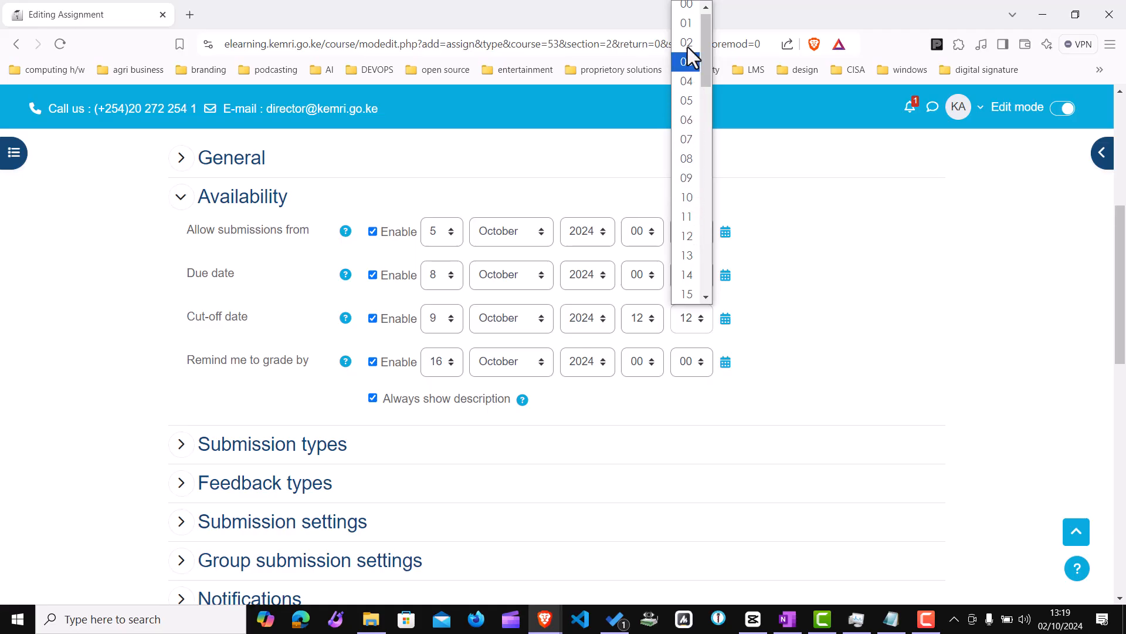
{"action": "left_click", "coordinate": [687, 12]}
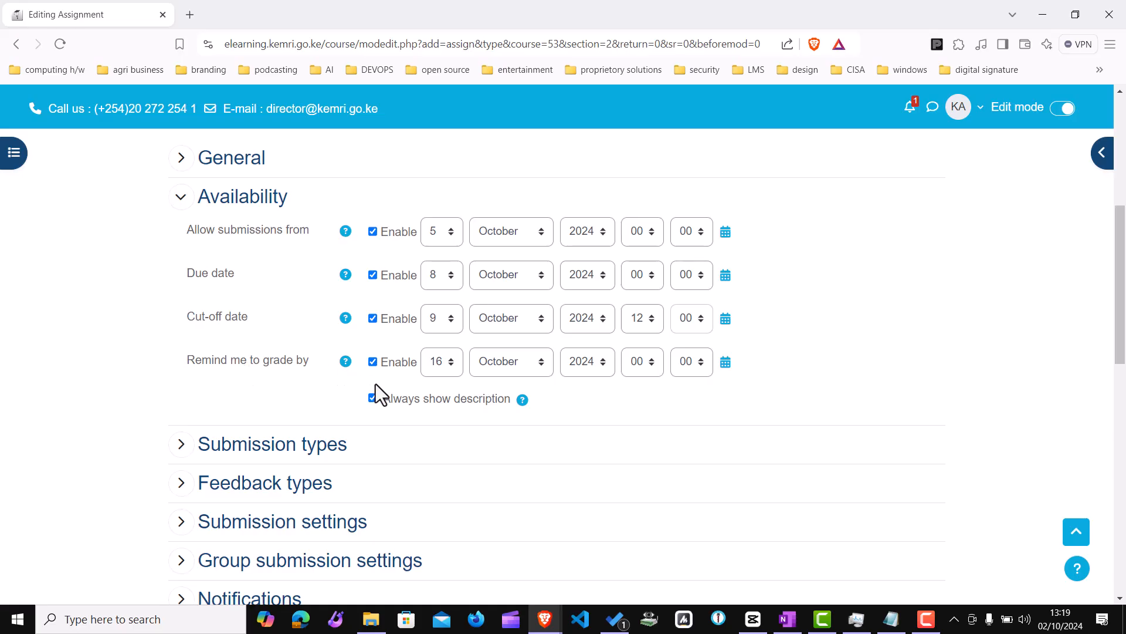
Set the 'Remind me to grade by' day to 20, making the reminder 20 October 2024.
{"action": "left_click", "coordinate": [439, 369]}
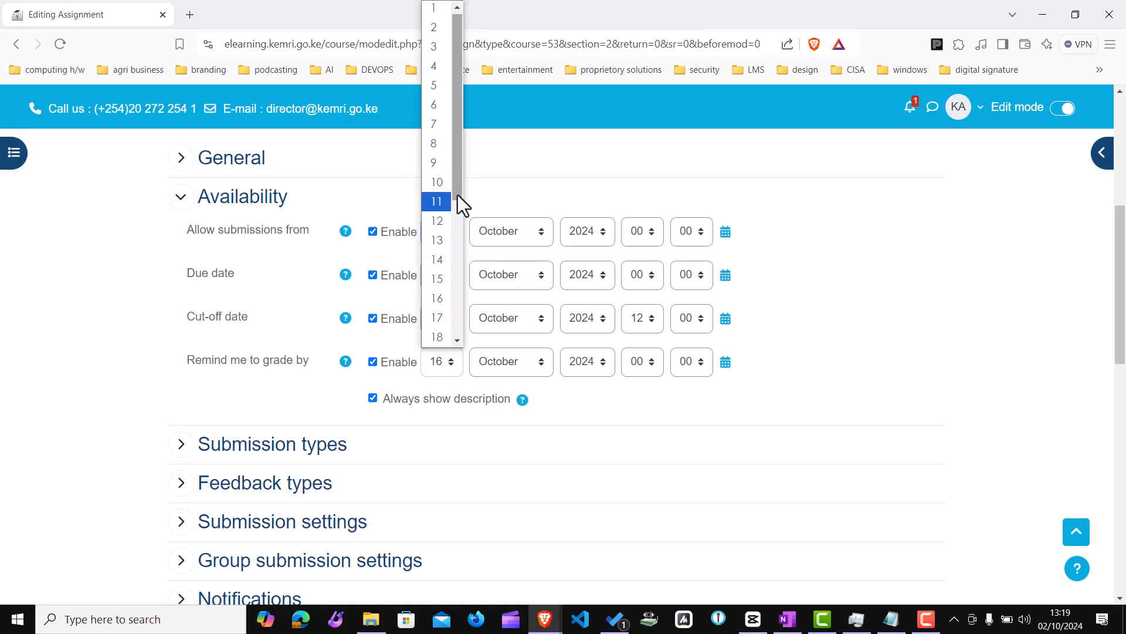
{"action": "left_click_drag", "start_coordinate": [458, 203], "coordinate": [451, 253]}
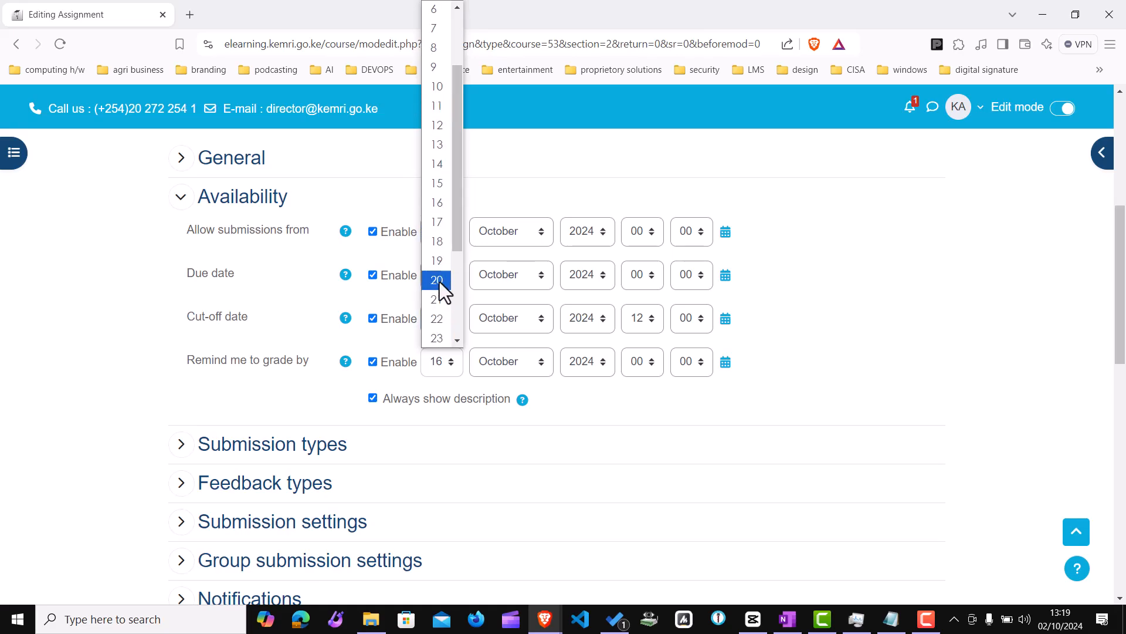
{"action": "left_click", "coordinate": [439, 281]}
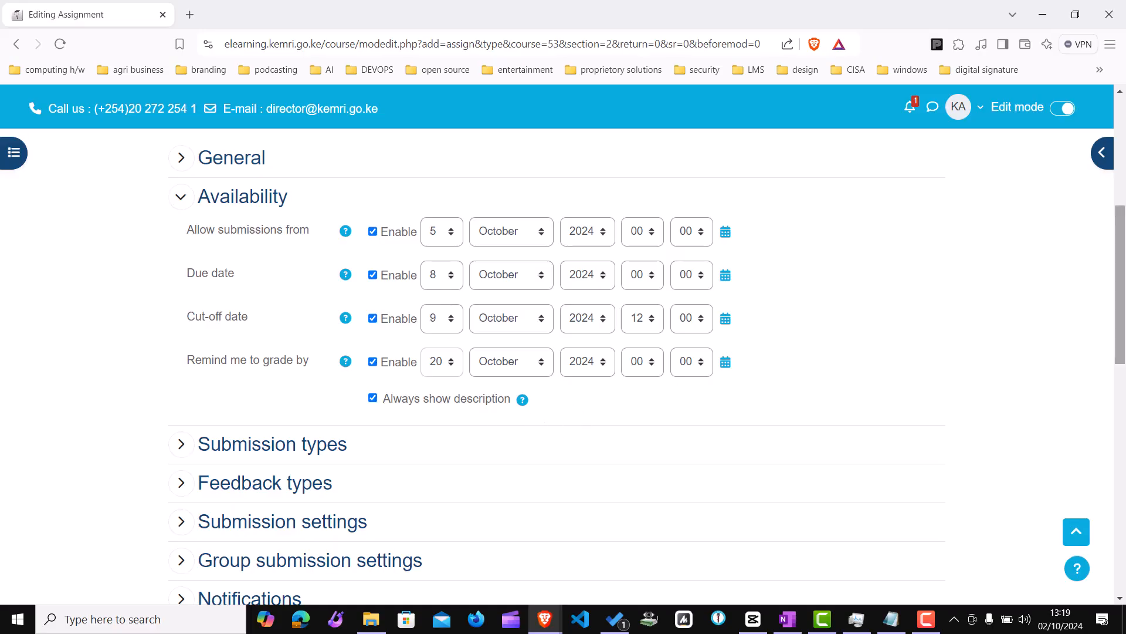
{"action": "left_click_drag", "start_coordinate": [1124, 327], "coordinate": [1124, 365]}
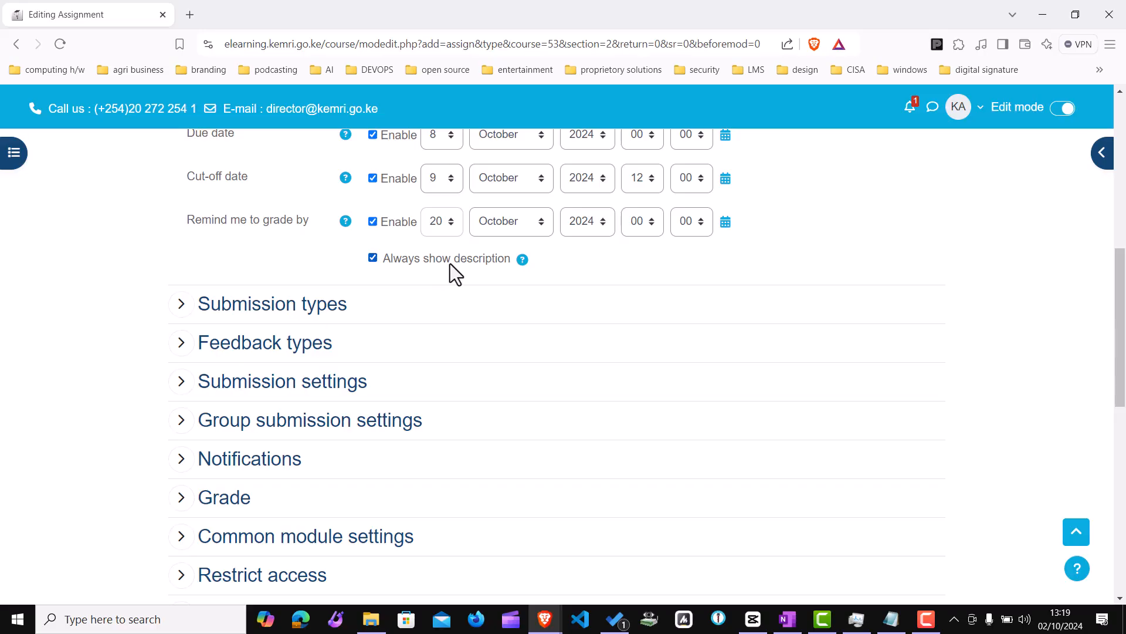
{"action": "left_click", "coordinate": [373, 258]}
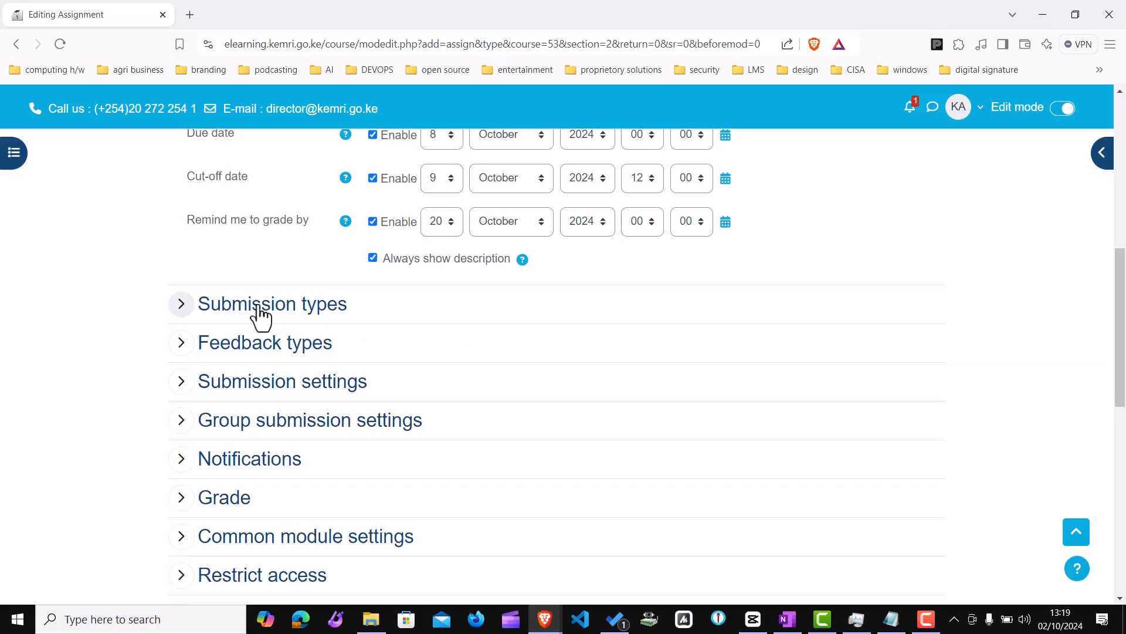
Expand Submission types and set Maximum number of uploaded files to 1.
{"action": "left_click", "coordinate": [182, 305]}
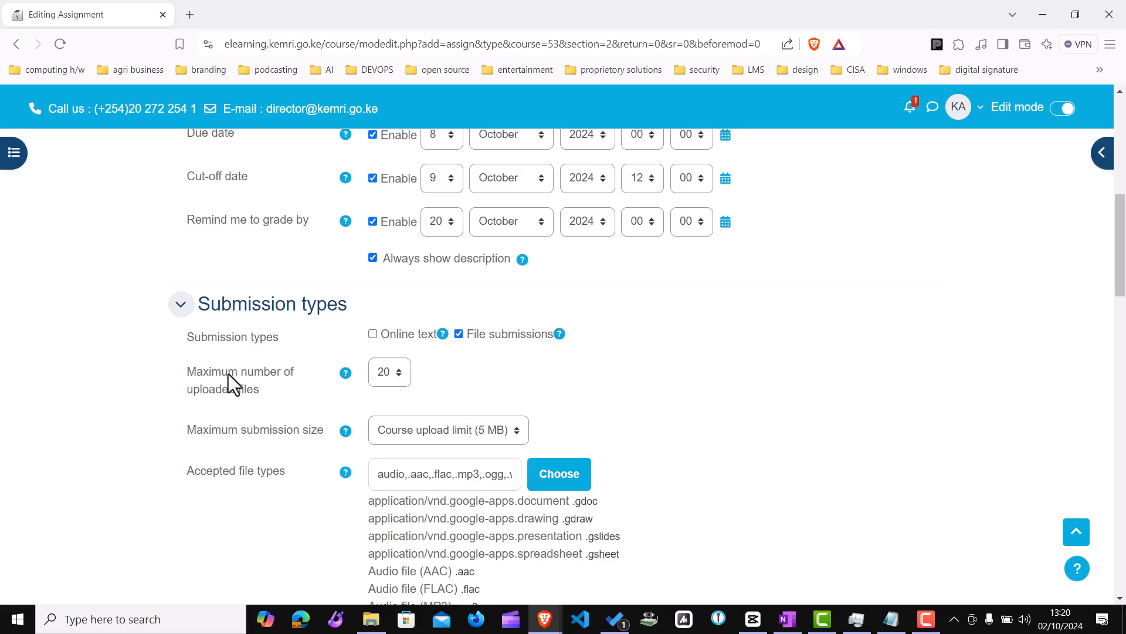
{"action": "left_click", "coordinate": [388, 373]}
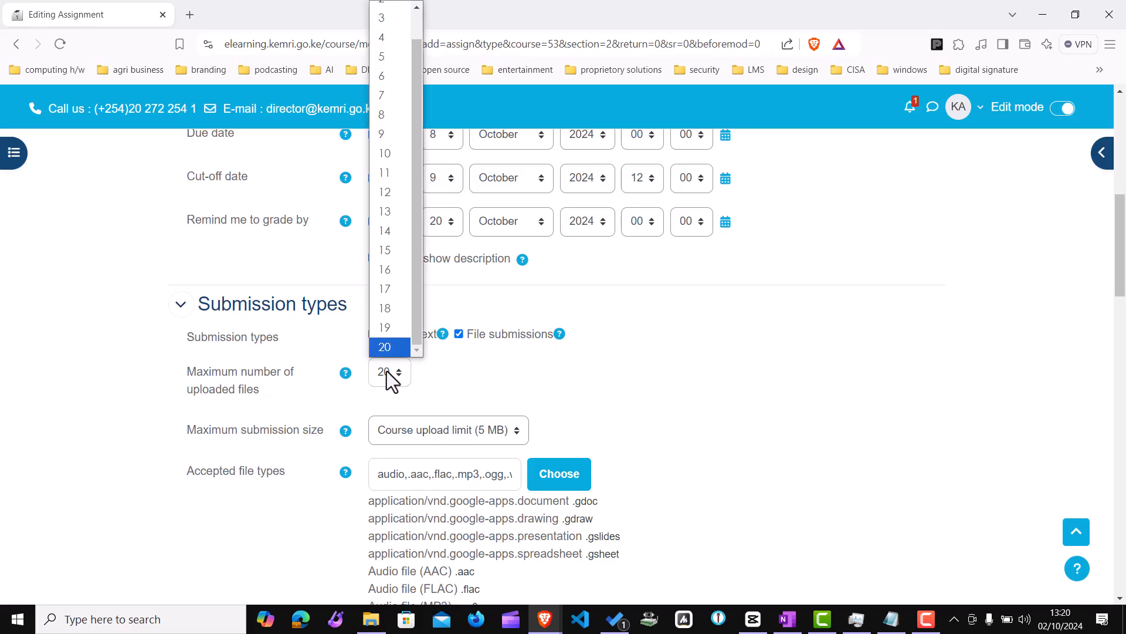
{"action": "left_click_drag", "start_coordinate": [418, 82], "coordinate": [418, 40]}
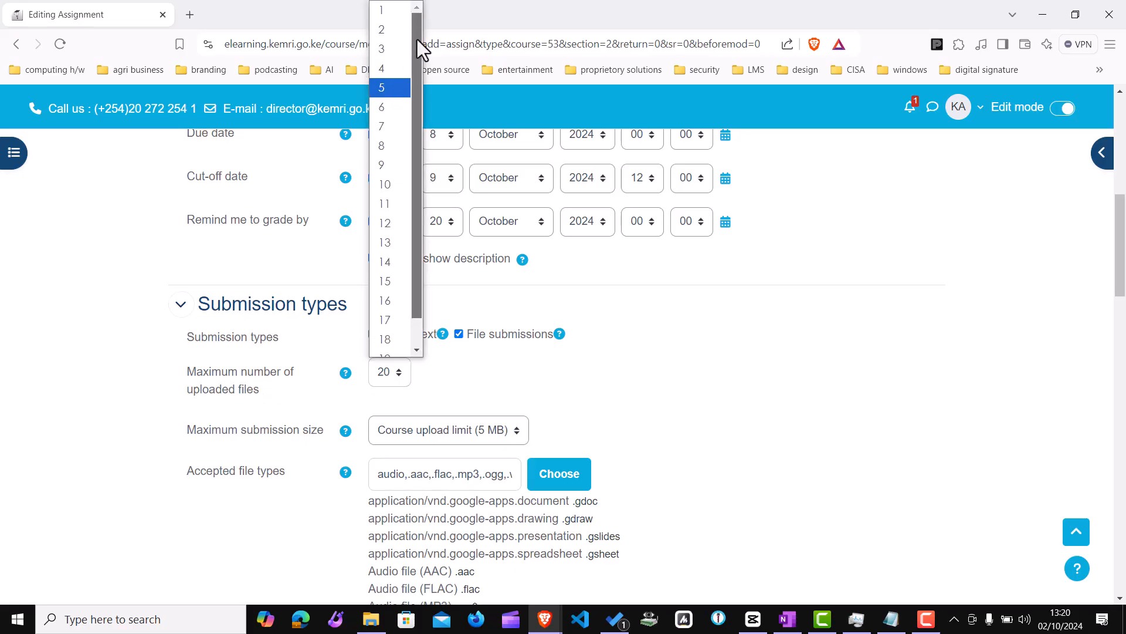
{"action": "left_click", "coordinate": [385, 55]}
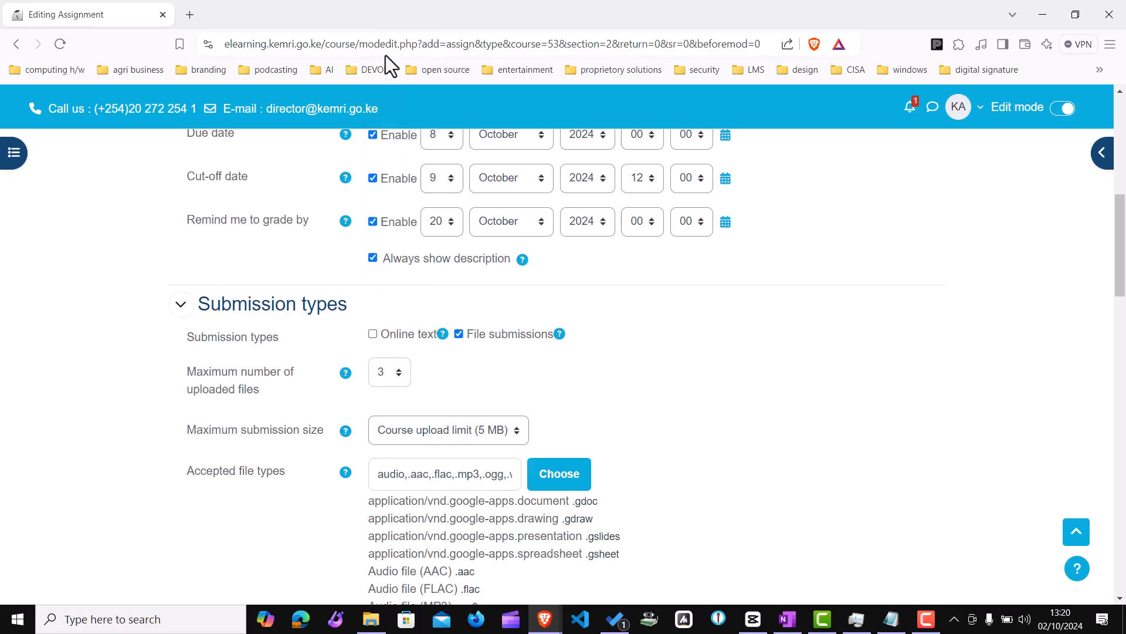
{"action": "left_click", "coordinate": [386, 376]}
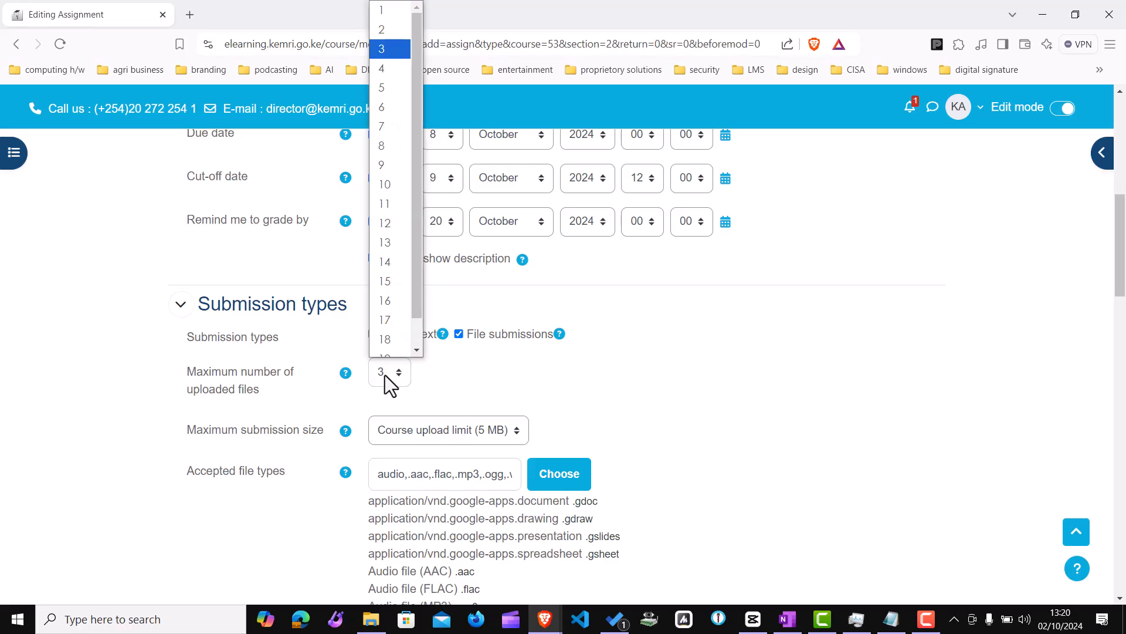
{"action": "type", "text": "10"}
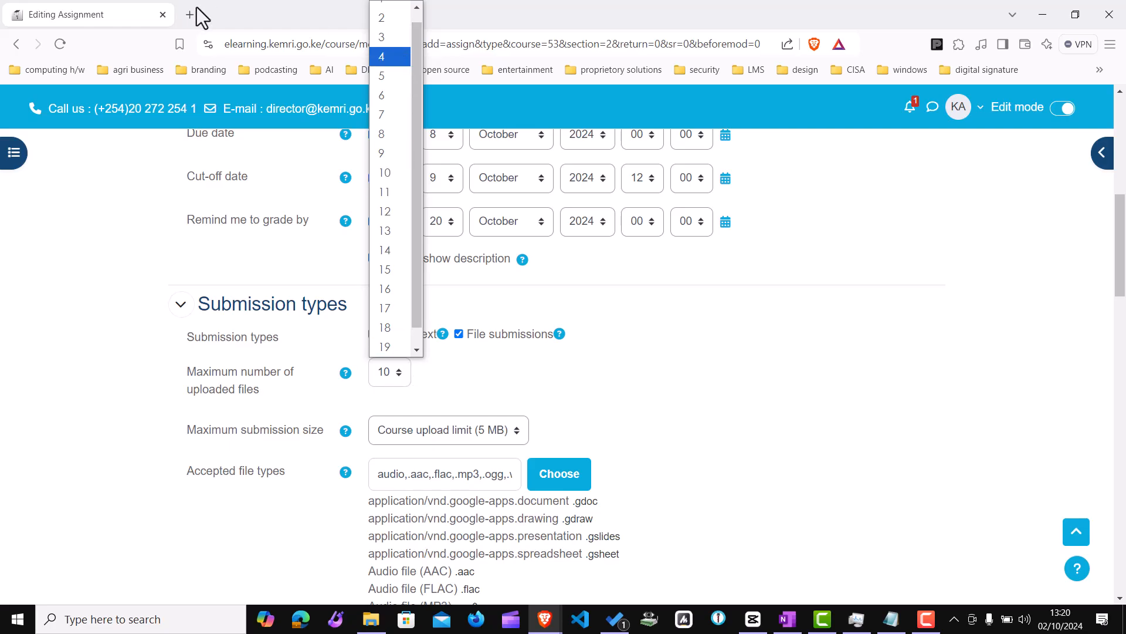
{"action": "left_click", "coordinate": [217, 3]}
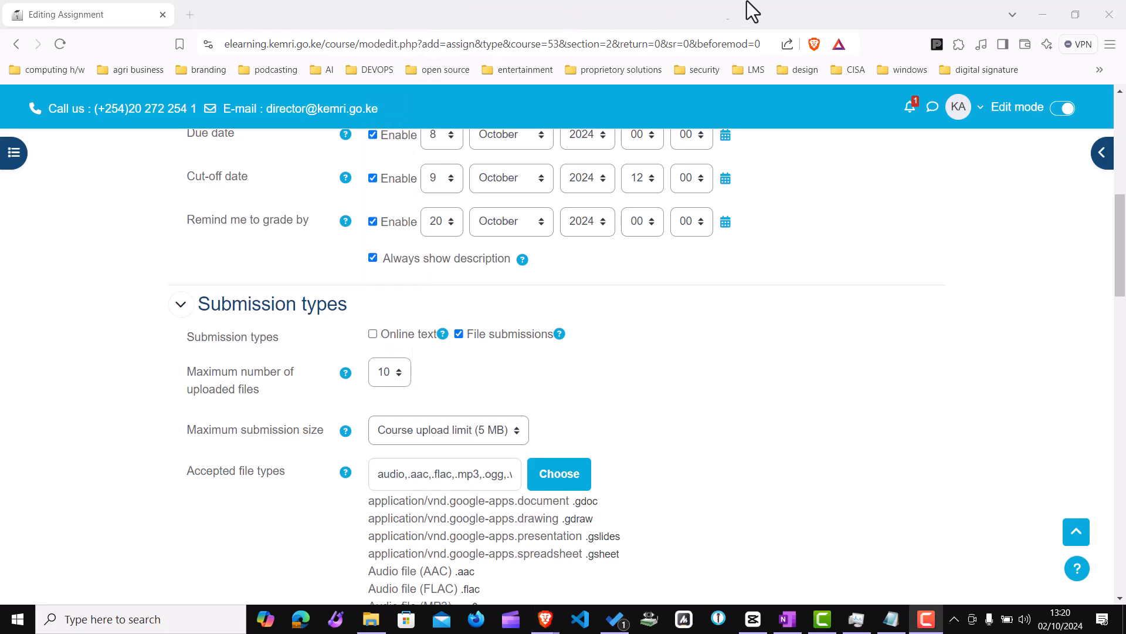
{"action": "left_click", "coordinate": [392, 372]}
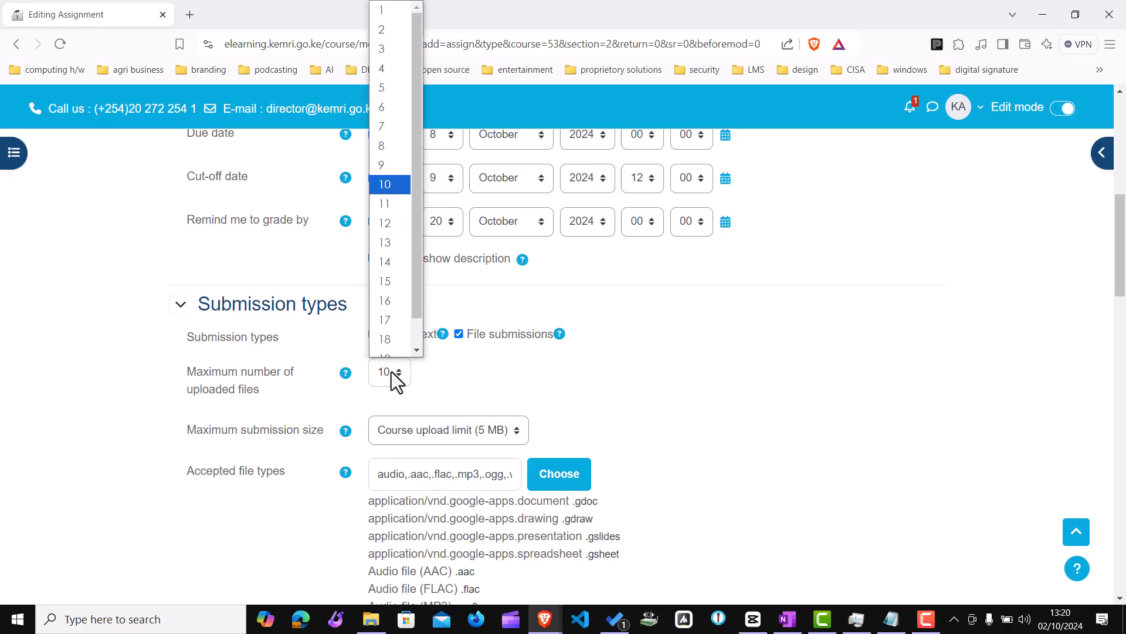
{"action": "left_click", "coordinate": [380, 5]}
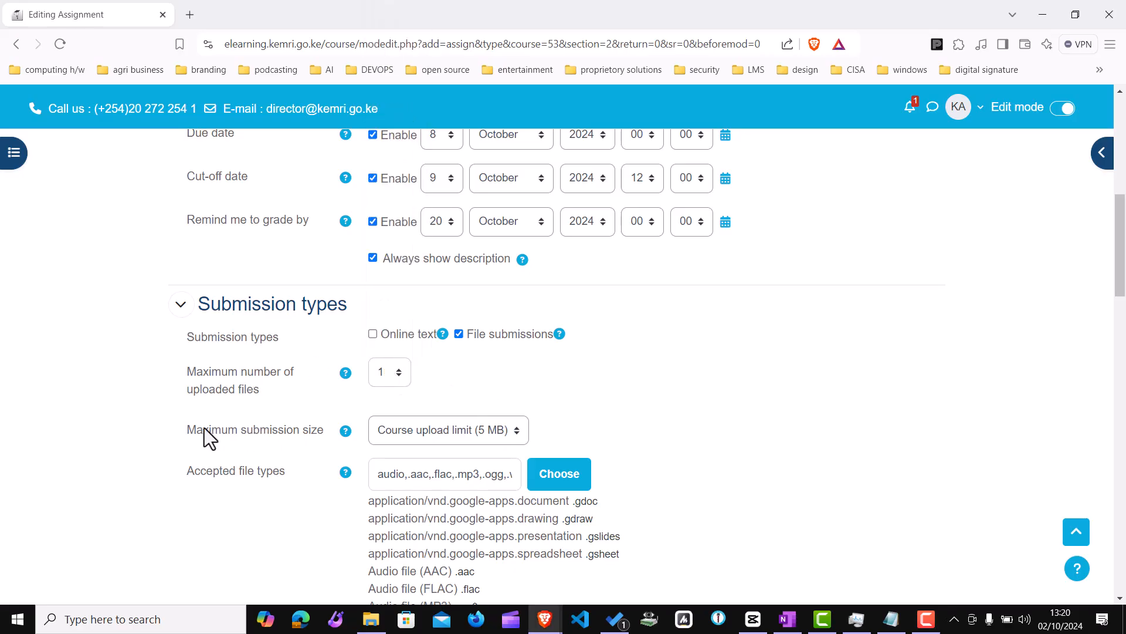
Set the Maximum submission size dropdown to 5 MB.
{"action": "left_click", "coordinate": [417, 428]}
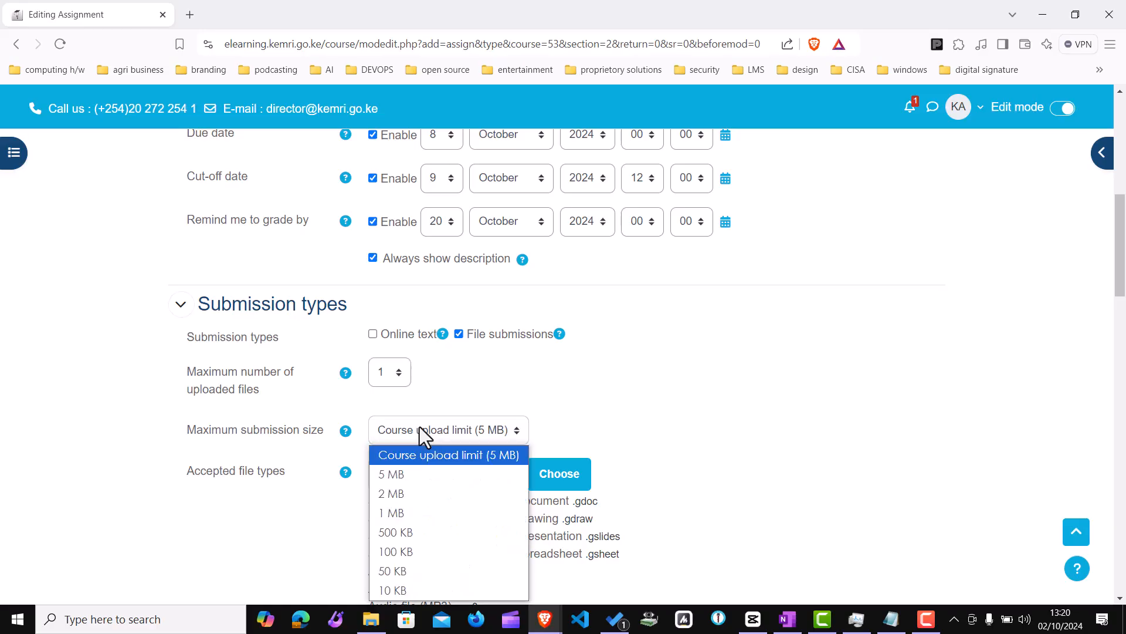
{"action": "left_click", "coordinate": [416, 491]}
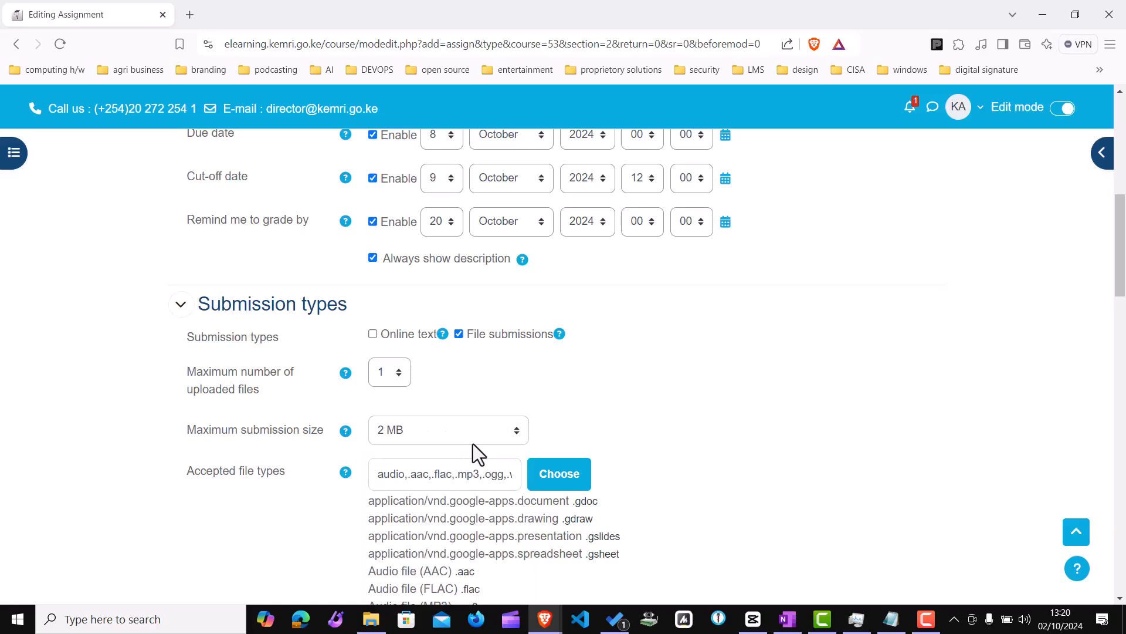
{"action": "left_click", "coordinate": [439, 438]}
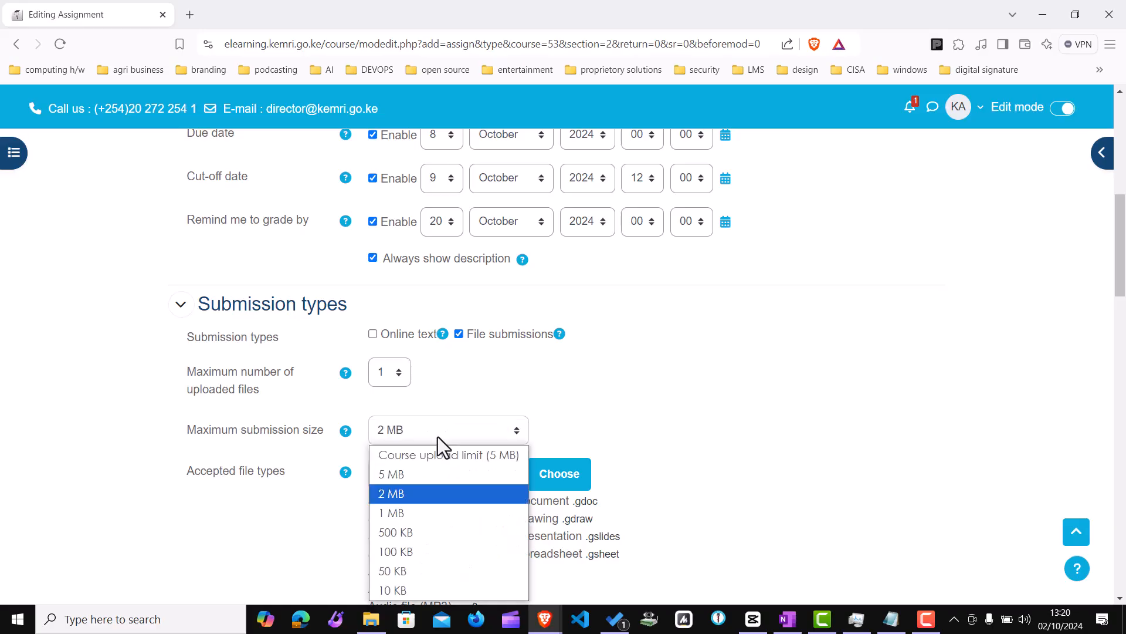
{"action": "left_click", "coordinate": [415, 475]}
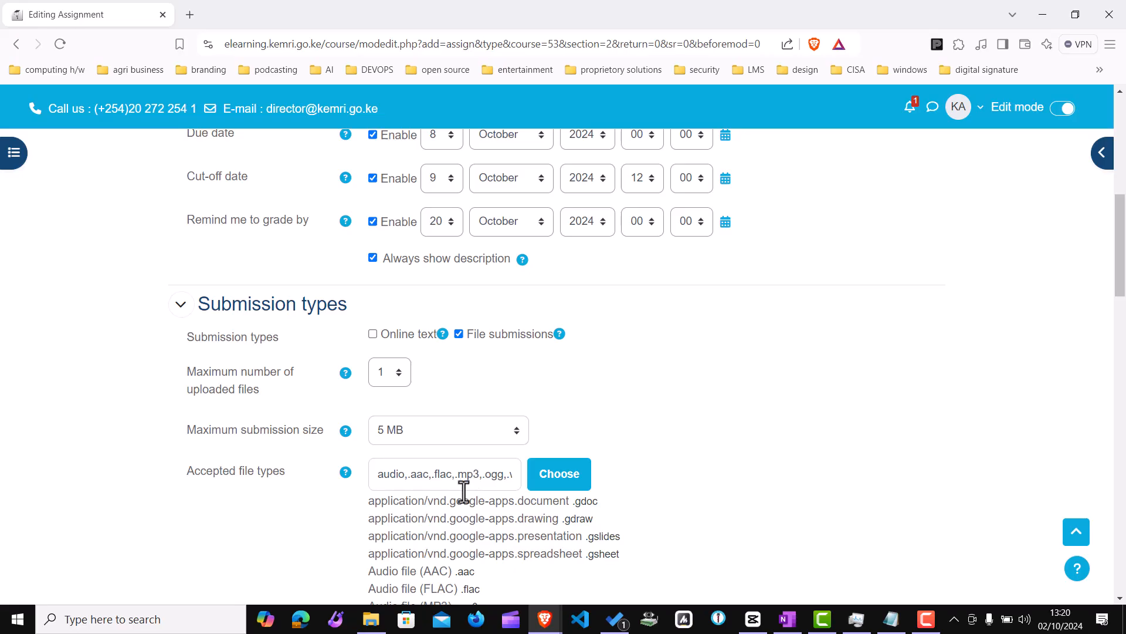
Replace the existing accepted file types list with .pdf.
{"action": "left_click", "coordinate": [445, 483]}
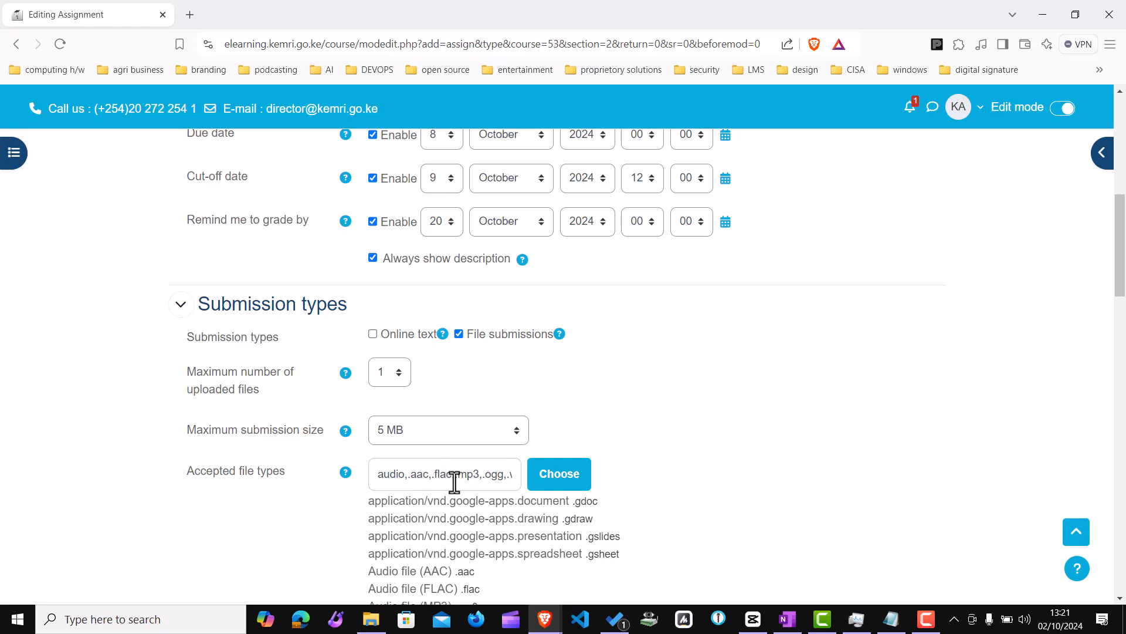
{"action": "key", "text": "ctrl+a"}
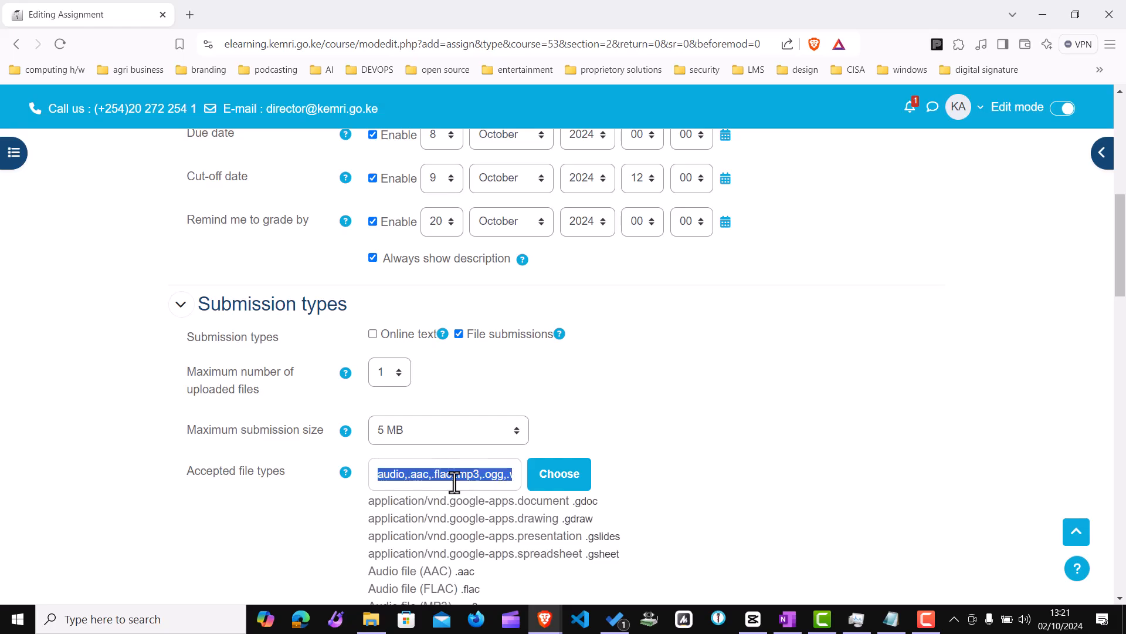
{"action": "key", "text": "BackSpace"}
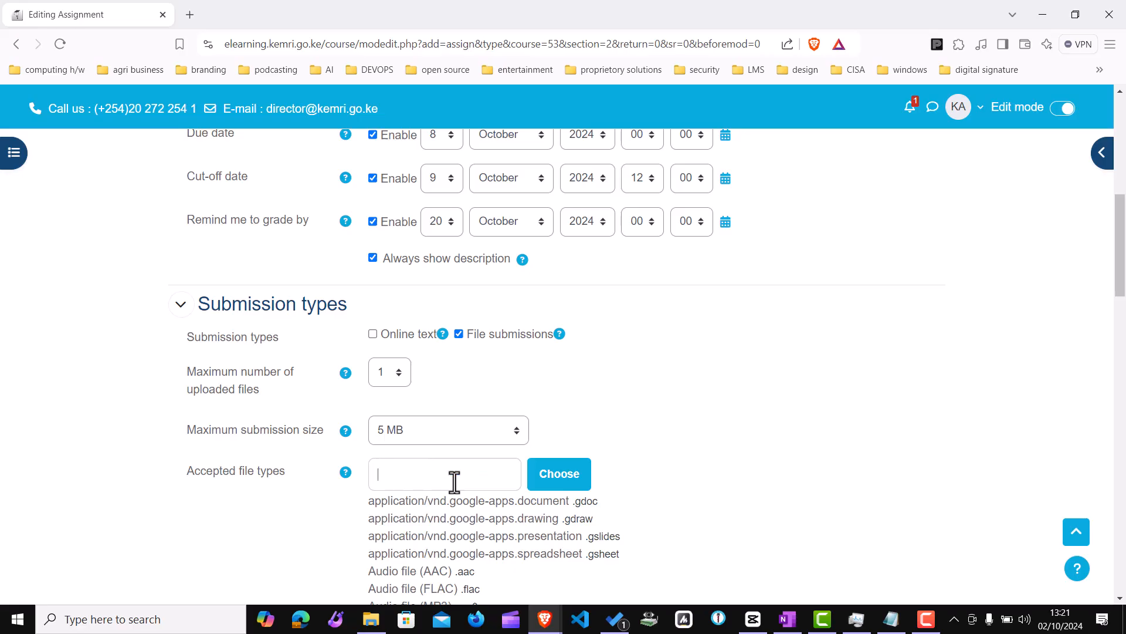
{"action": "type", "text": ".pdf"}
Verify PDF document is ticked under Document files in the file-type chooser and save.
{"action": "left_click", "coordinate": [559, 474]}
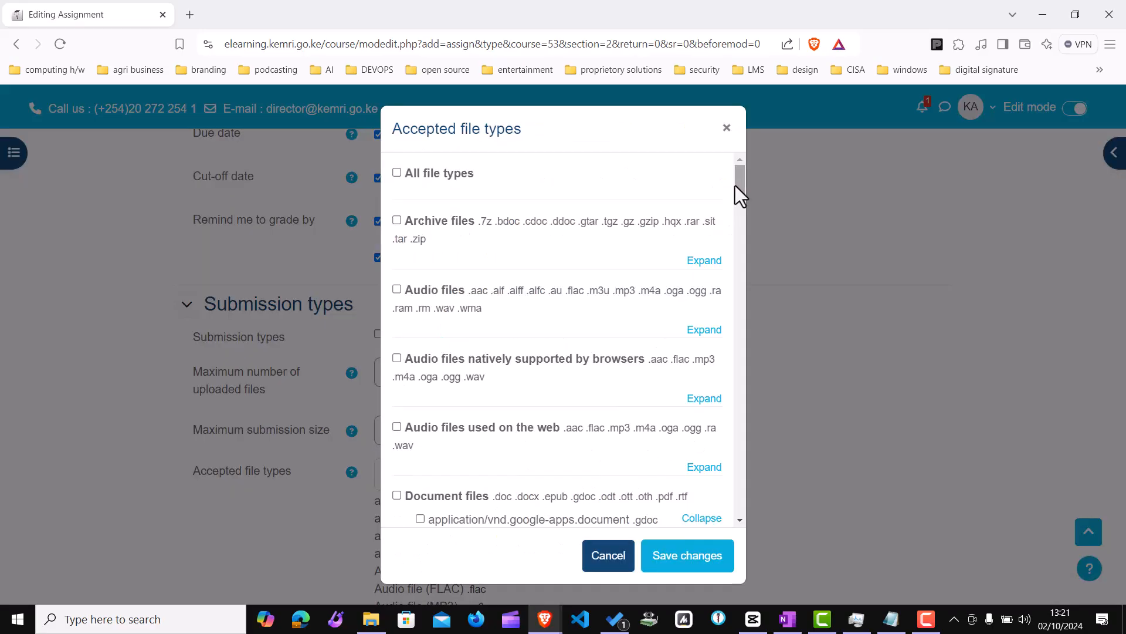
{"action": "left_click_drag", "start_coordinate": [740, 185], "coordinate": [742, 218]}
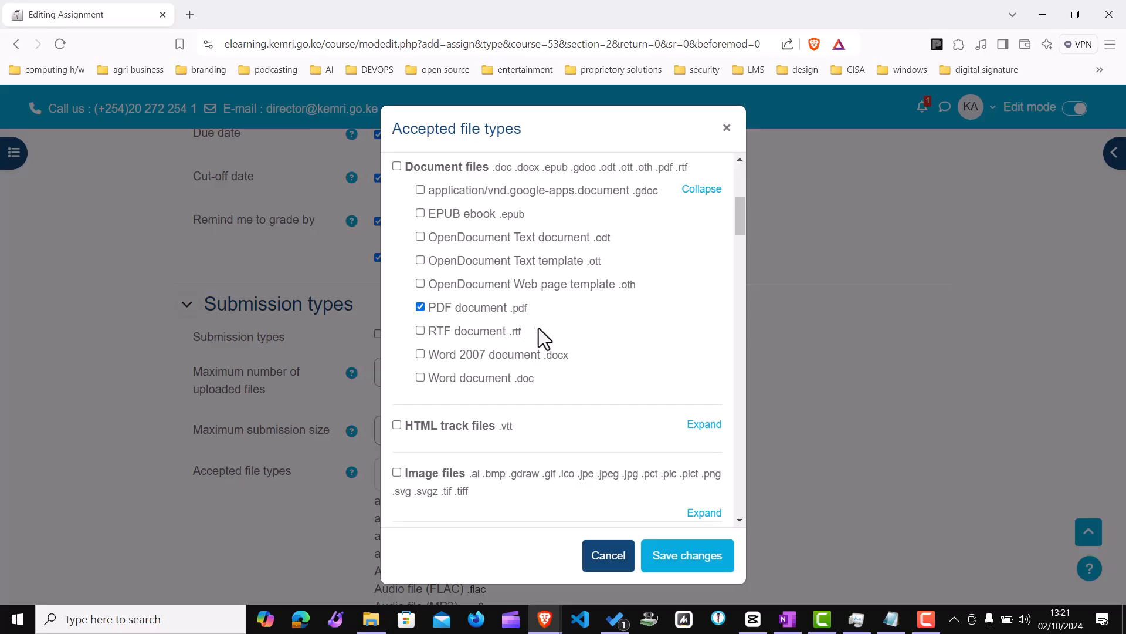
{"action": "left_click", "coordinate": [678, 557]}
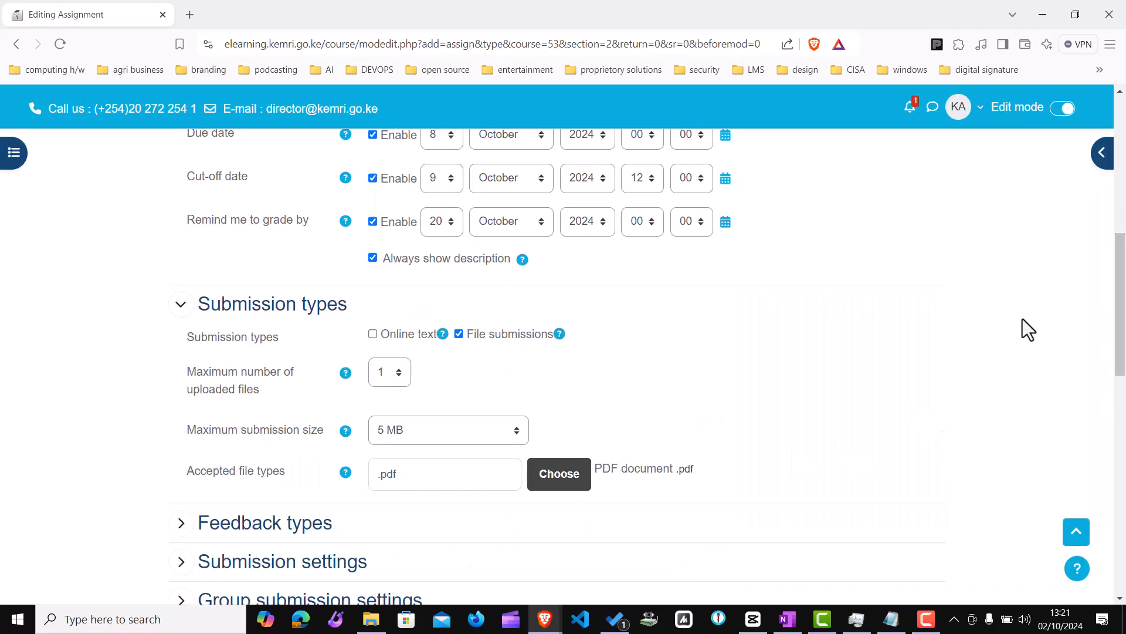
{"action": "scroll", "coordinate": [1118, 302], "scroll_direction": "down", "scroll_amount": 4}
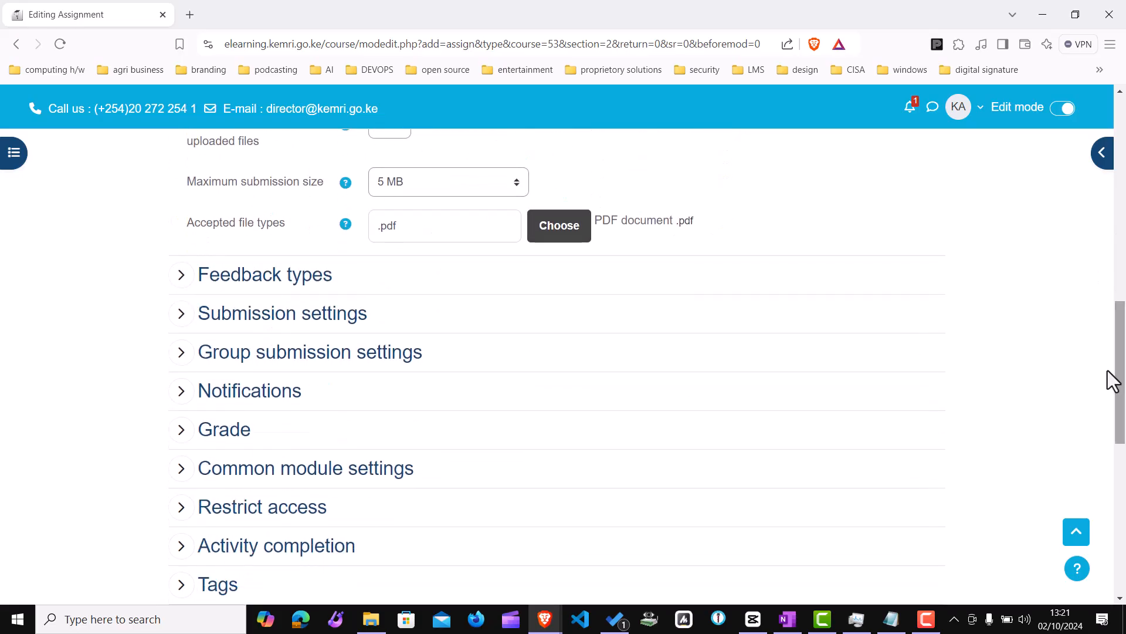
Expand Feedback types, with Feedback comments and Annotate PDF enabled, then expand Submission settings.
{"action": "left_click", "coordinate": [183, 274]}
{"action": "left_click", "coordinate": [183, 275]}
{"action": "left_click", "coordinate": [183, 274]}
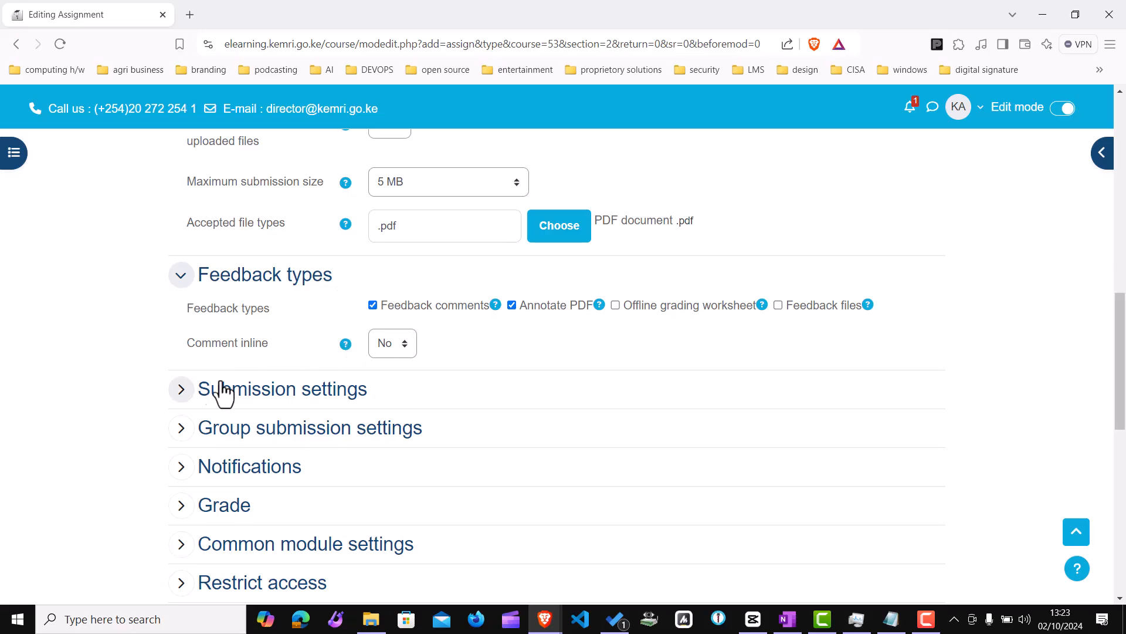
{"action": "left_click", "coordinate": [186, 395]}
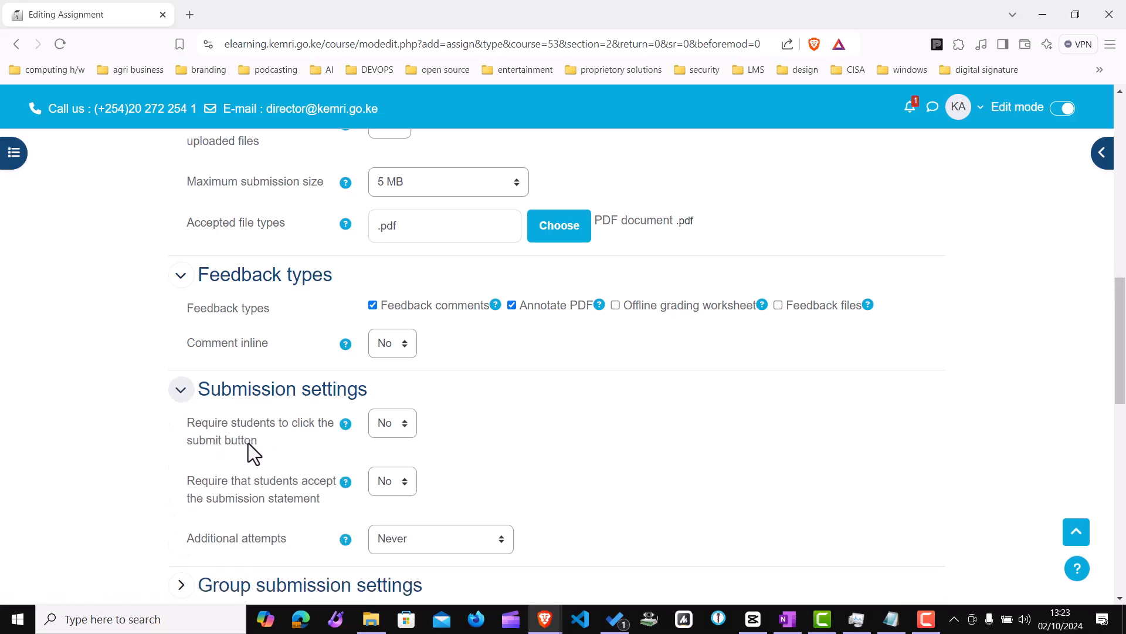
Set 'Require students to click the submit button' and 'accept the submission statement' to Yes.
{"action": "left_click", "coordinate": [396, 425]}
{"action": "left_click", "coordinate": [388, 466]}
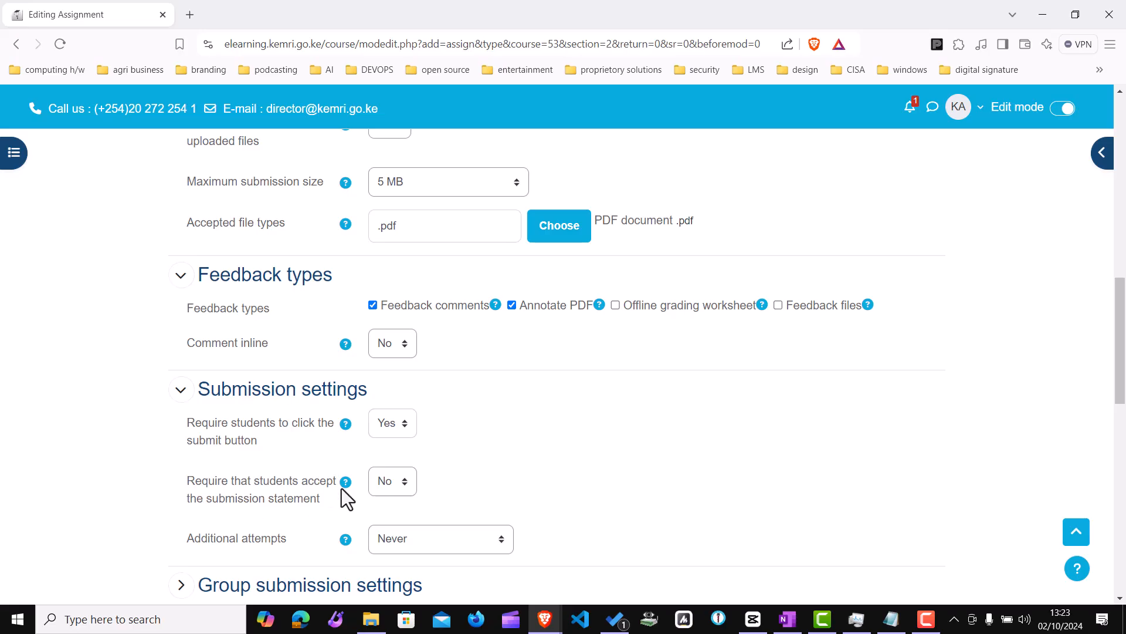
{"action": "left_click", "coordinate": [387, 481]}
{"action": "left_click", "coordinate": [390, 524]}
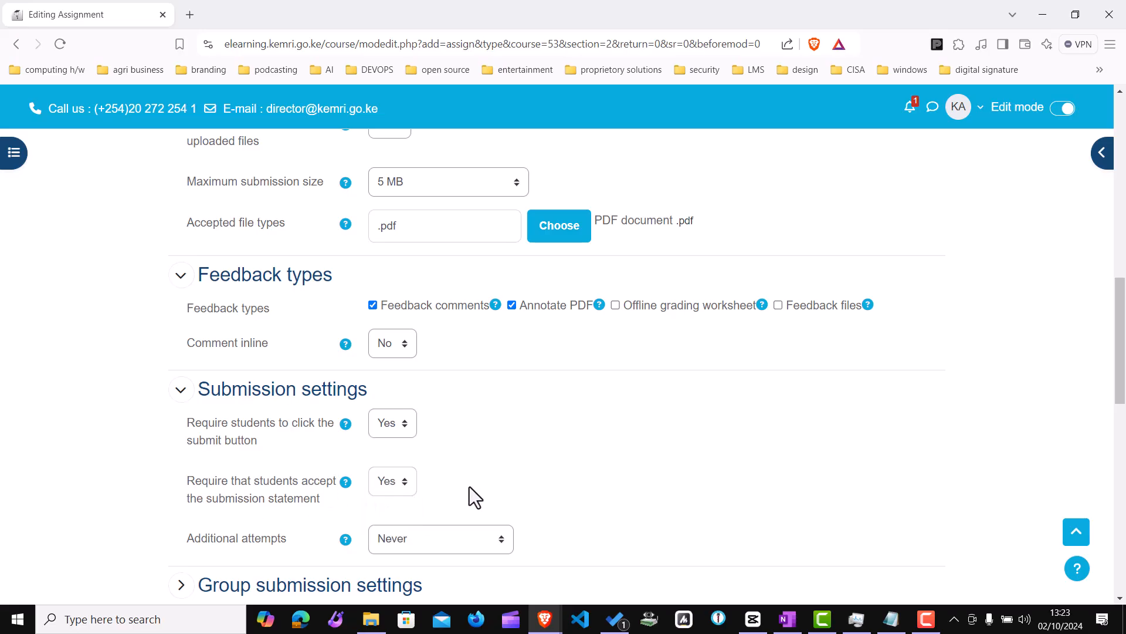
{"action": "left_click_drag", "start_coordinate": [1121, 389], "coordinate": [1119, 440]}
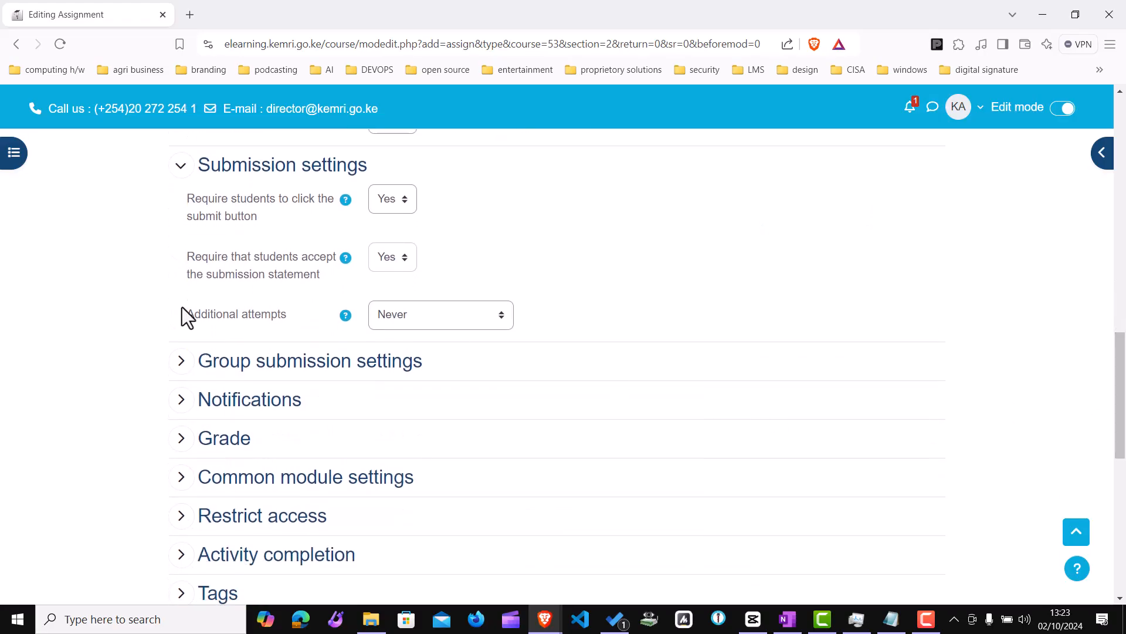
{"action": "left_click", "coordinate": [406, 315]}
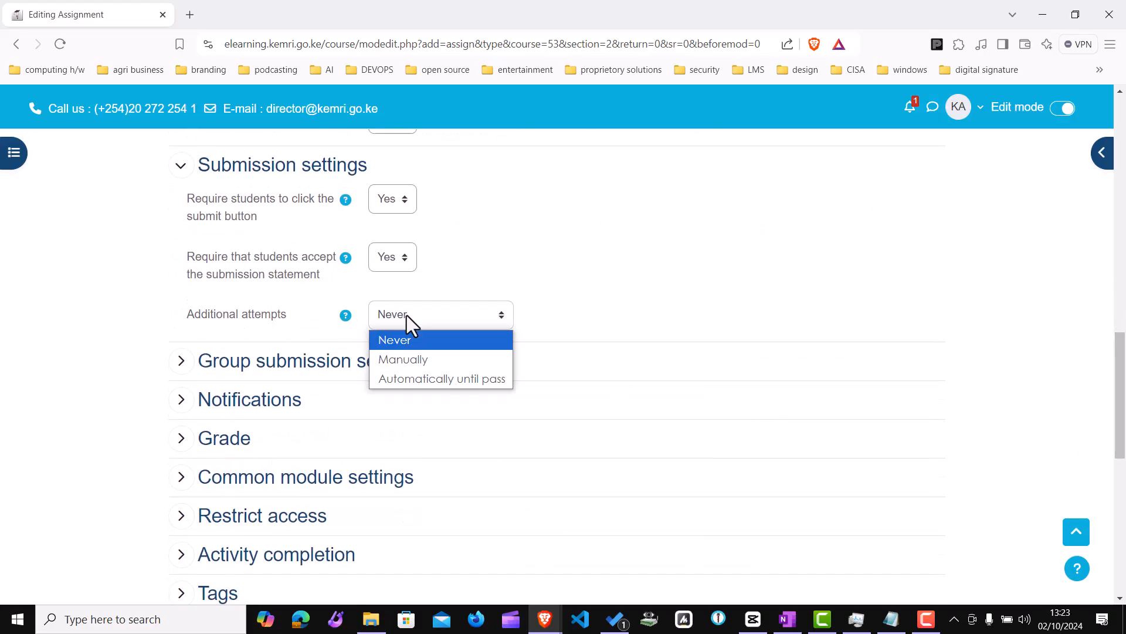
Set Additional attempts to Manually with Maximum attempts of 1.
{"action": "left_click", "coordinate": [410, 358]}
{"action": "left_click", "coordinate": [414, 361]}
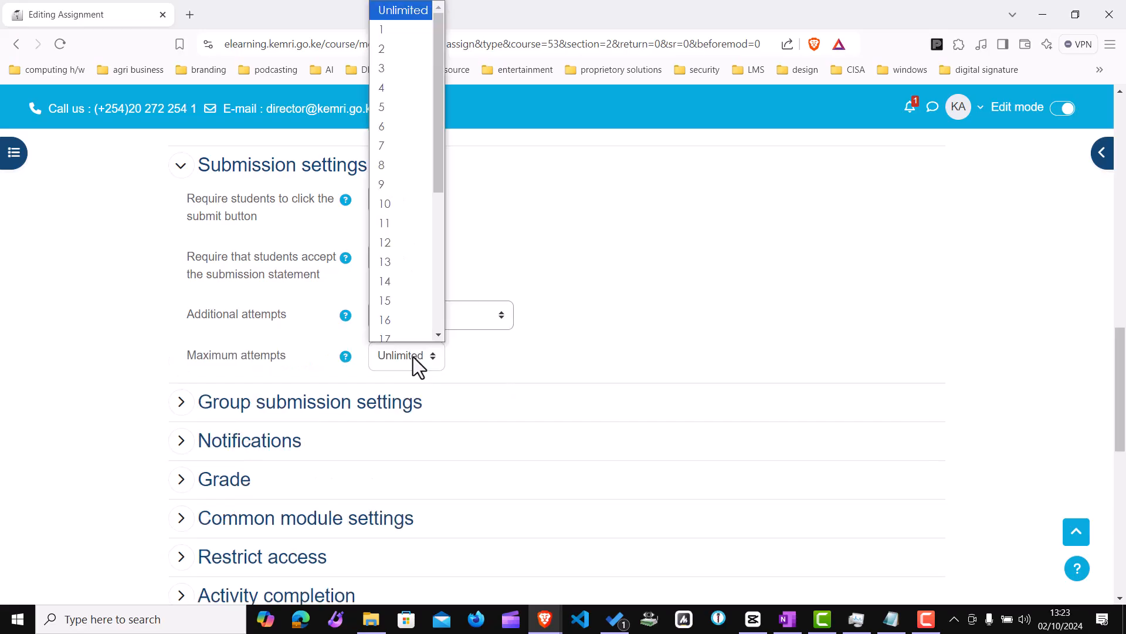
{"action": "left_click", "coordinate": [377, 21]}
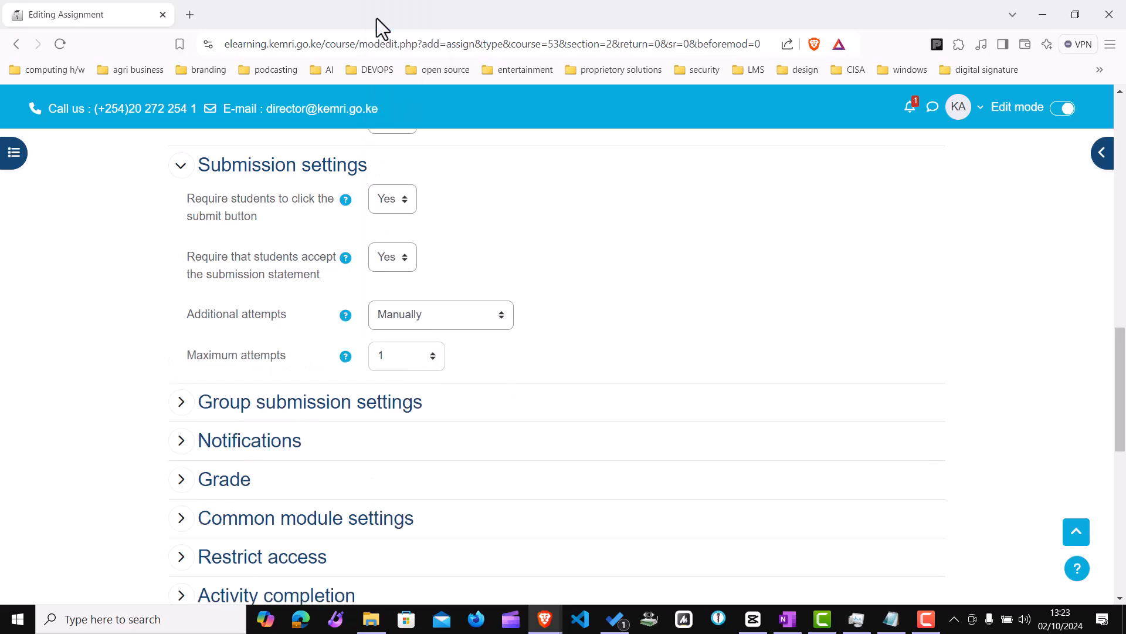
{"action": "left_click", "coordinate": [407, 358]}
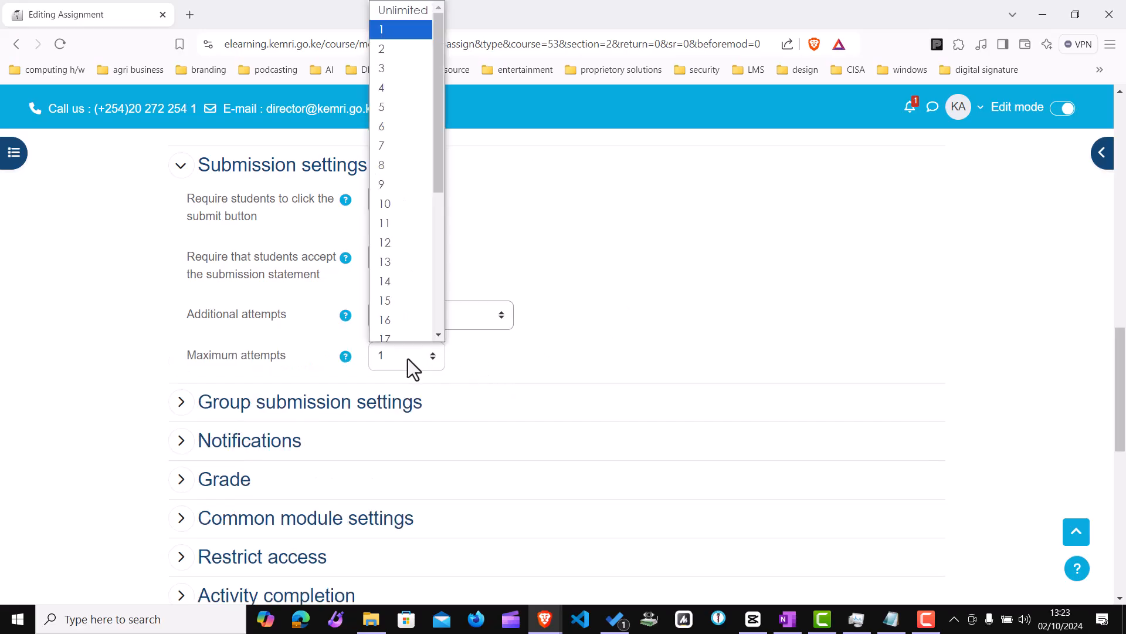
{"action": "left_click", "coordinate": [386, 27]}
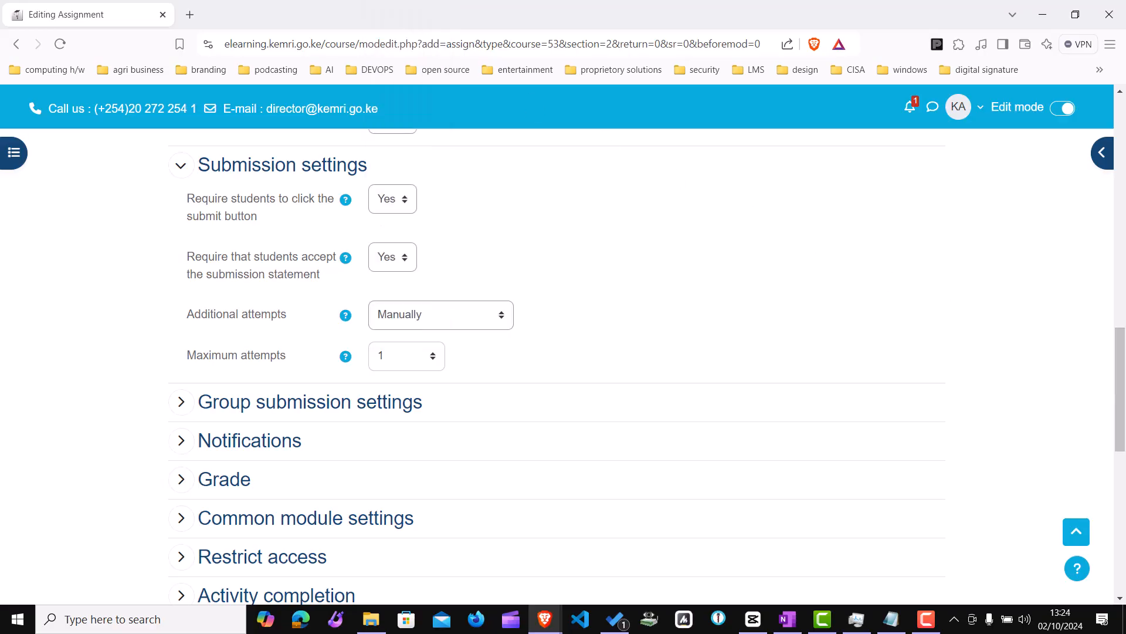
{"action": "left_click_drag", "start_coordinate": [1117, 377], "coordinate": [1087, 294]}
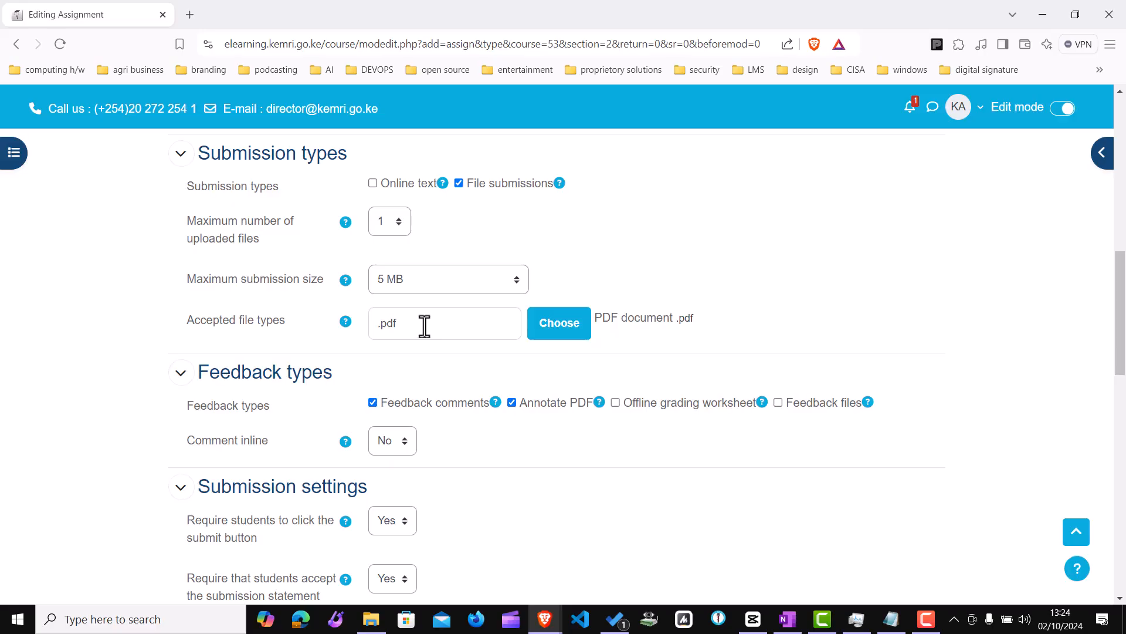
{"action": "left_click_drag", "start_coordinate": [402, 324], "coordinate": [373, 323]}
{"action": "left_click_drag", "start_coordinate": [1119, 322], "coordinate": [1121, 434]}
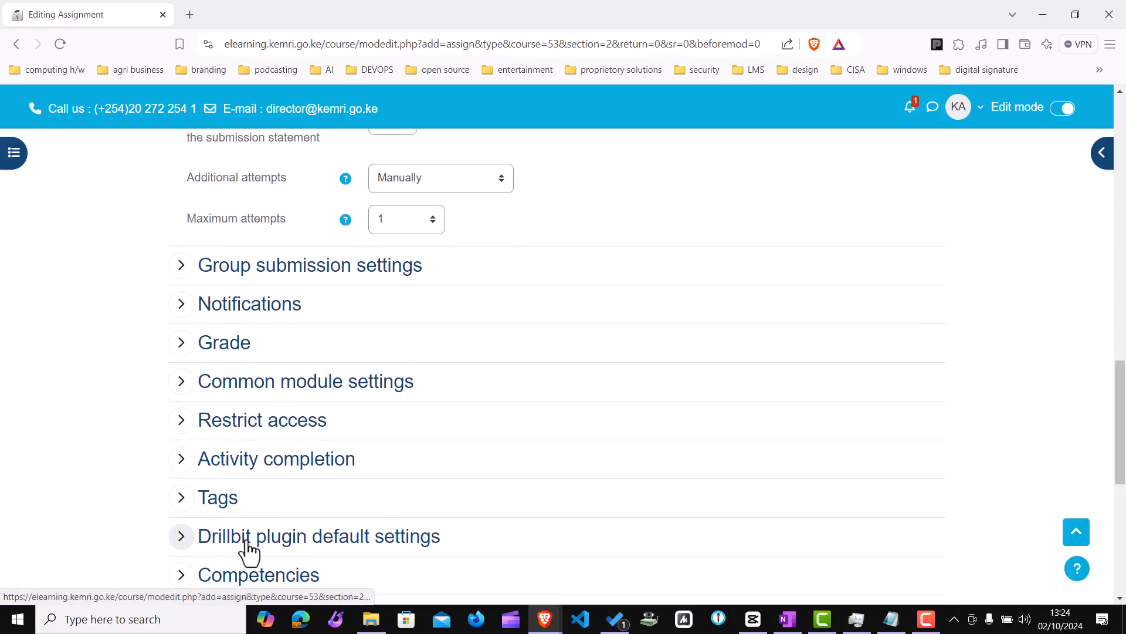
Change the Maximum grade from 100 to 50, then expand Drillbit plugin default settings.
{"action": "left_click", "coordinate": [182, 344]}
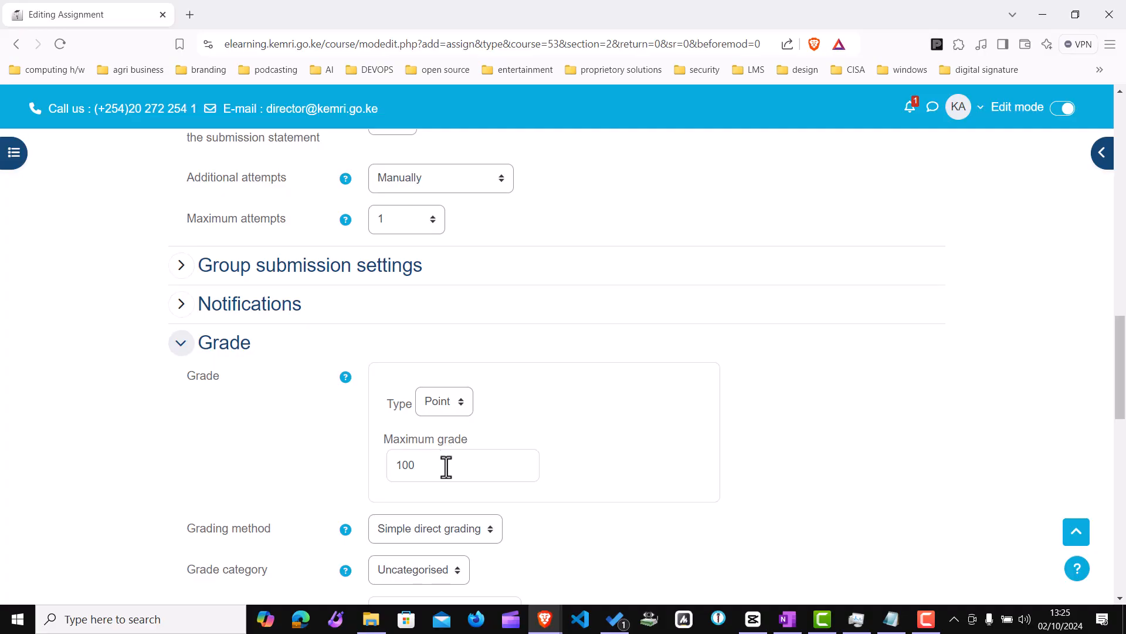
{"action": "left_click", "coordinate": [426, 470]}
{"action": "key", "text": "BackSpace"}
{"action": "key", "text": "BackSpace"}
{"action": "key", "text": "BackSpace"}
{"action": "type", "text": "50"}
{"action": "left_click", "coordinate": [182, 345]}
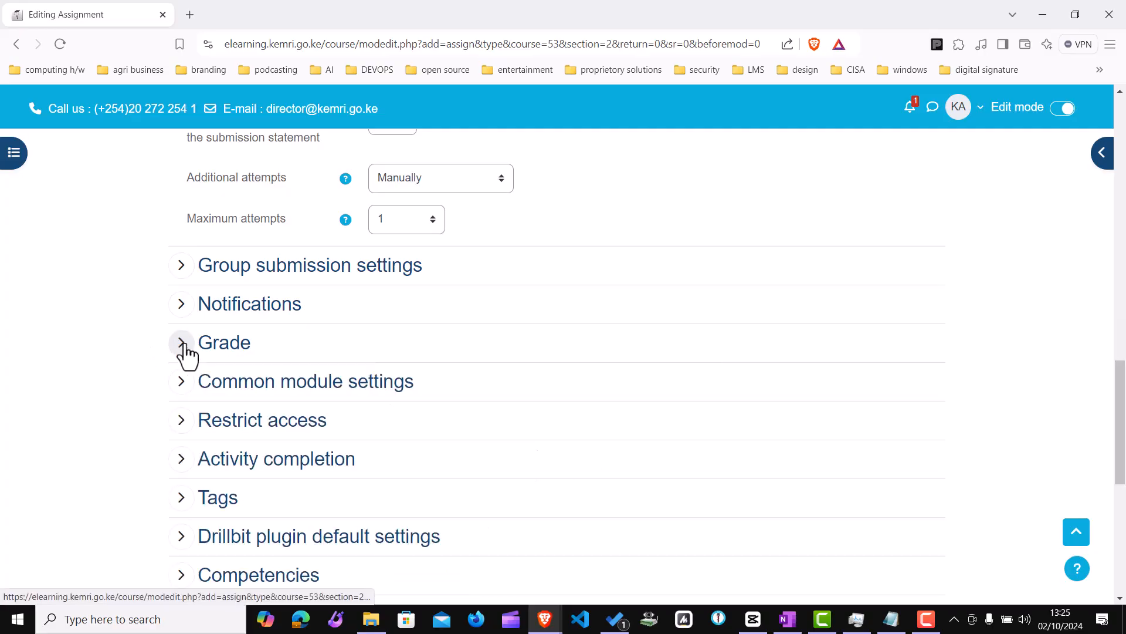
{"action": "left_click", "coordinate": [182, 536]}
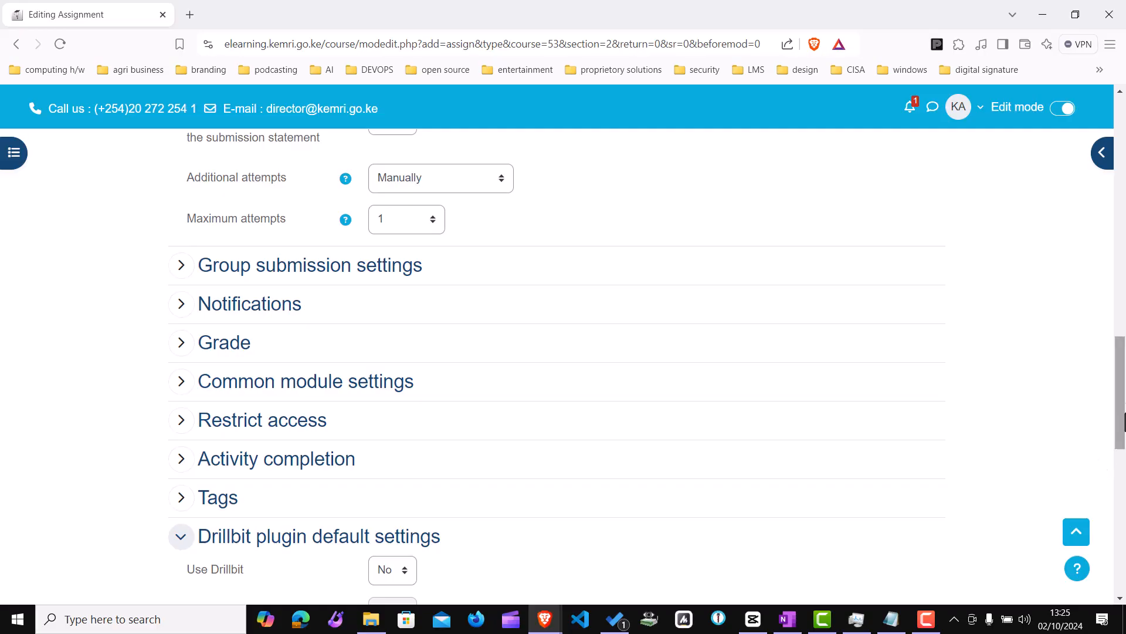
Turn on Drillbit plagiarism checking and set Exclude references to Yes.
{"action": "left_click_drag", "start_coordinate": [1120, 387], "coordinate": [1121, 447]}
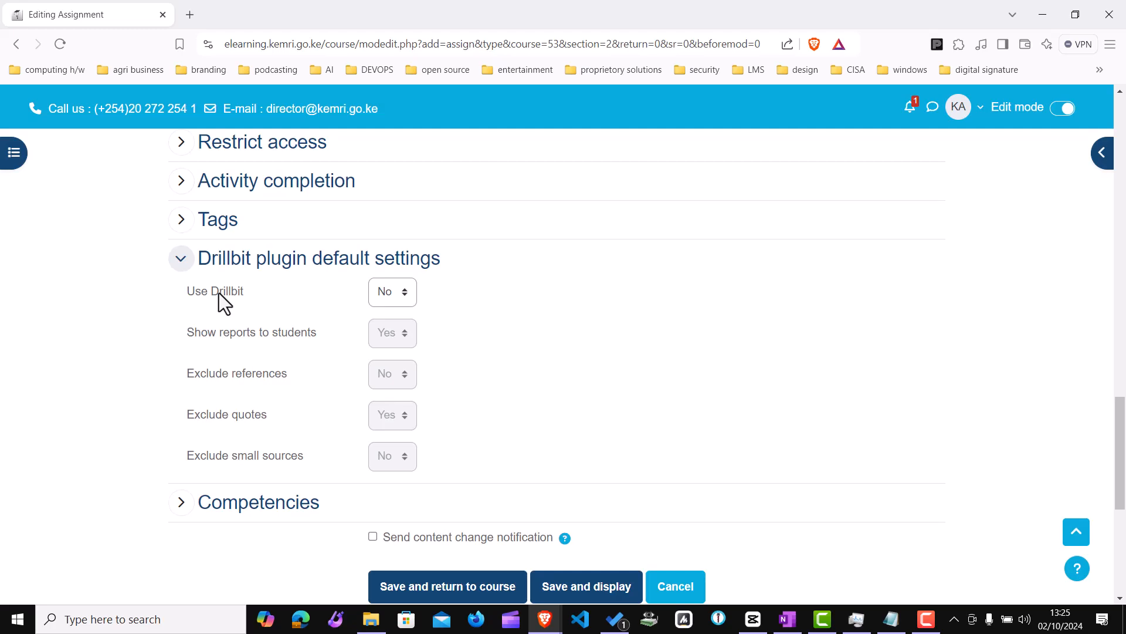
{"action": "left_click", "coordinate": [389, 301]}
{"action": "left_click", "coordinate": [389, 337]}
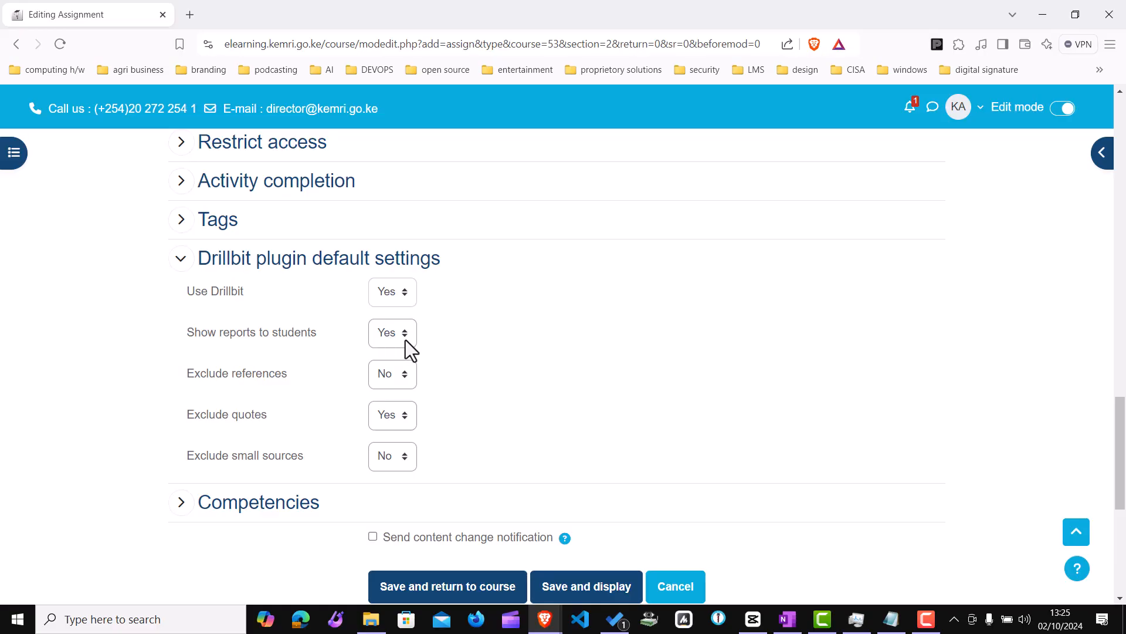
{"action": "left_click", "coordinate": [386, 378]}
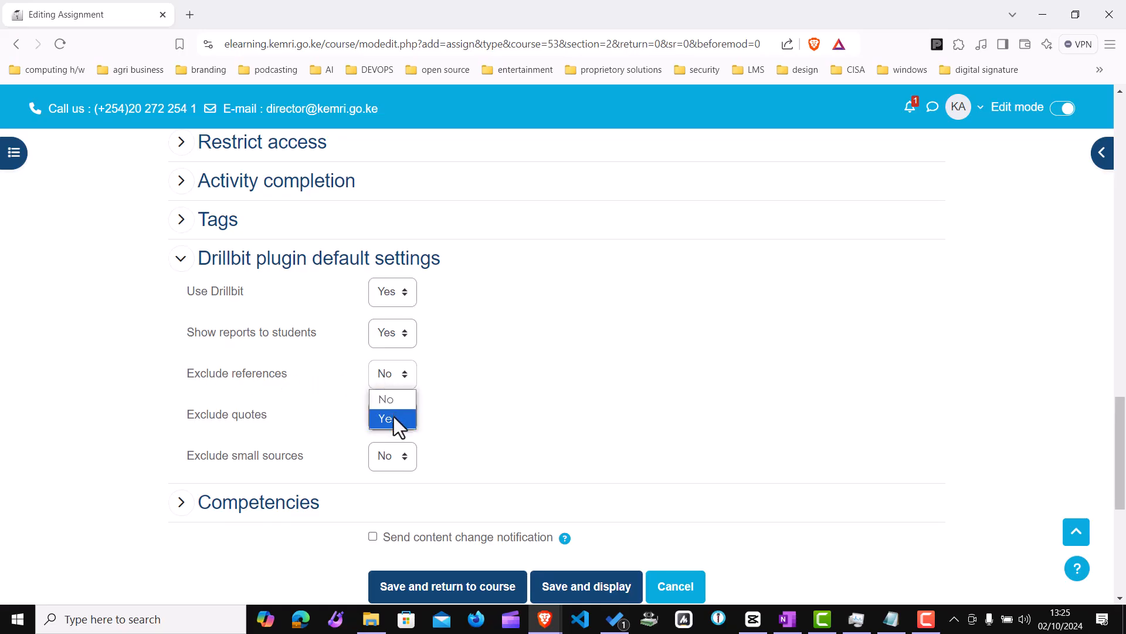
{"action": "left_click", "coordinate": [393, 418]}
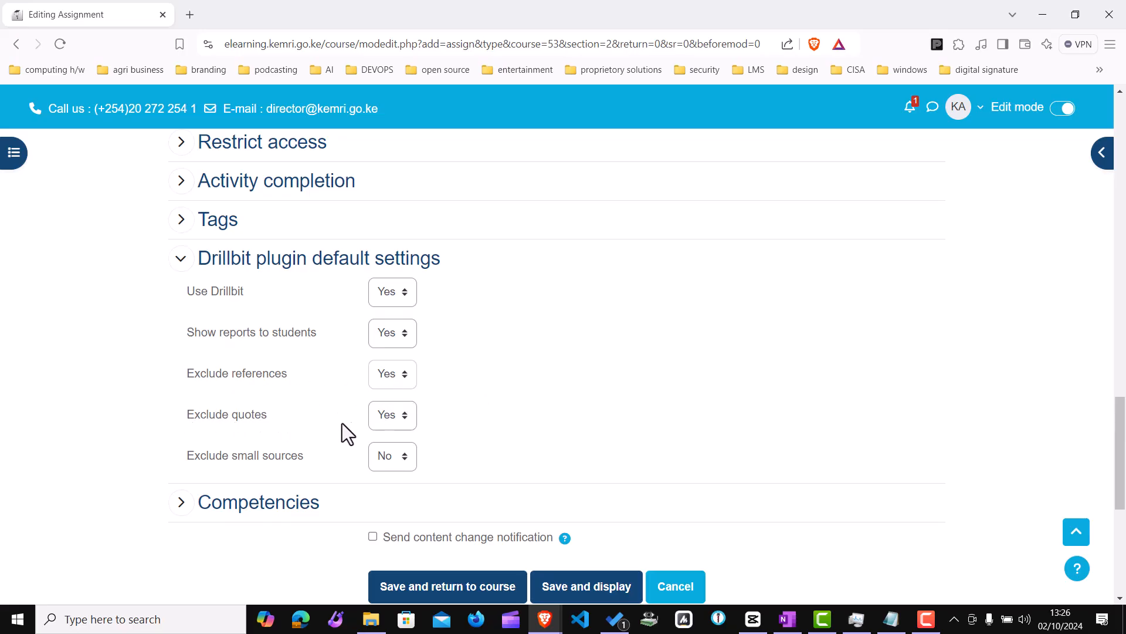
Set Drillbit's Exclude quotes option to Yes.
{"action": "left_click", "coordinate": [385, 422]}
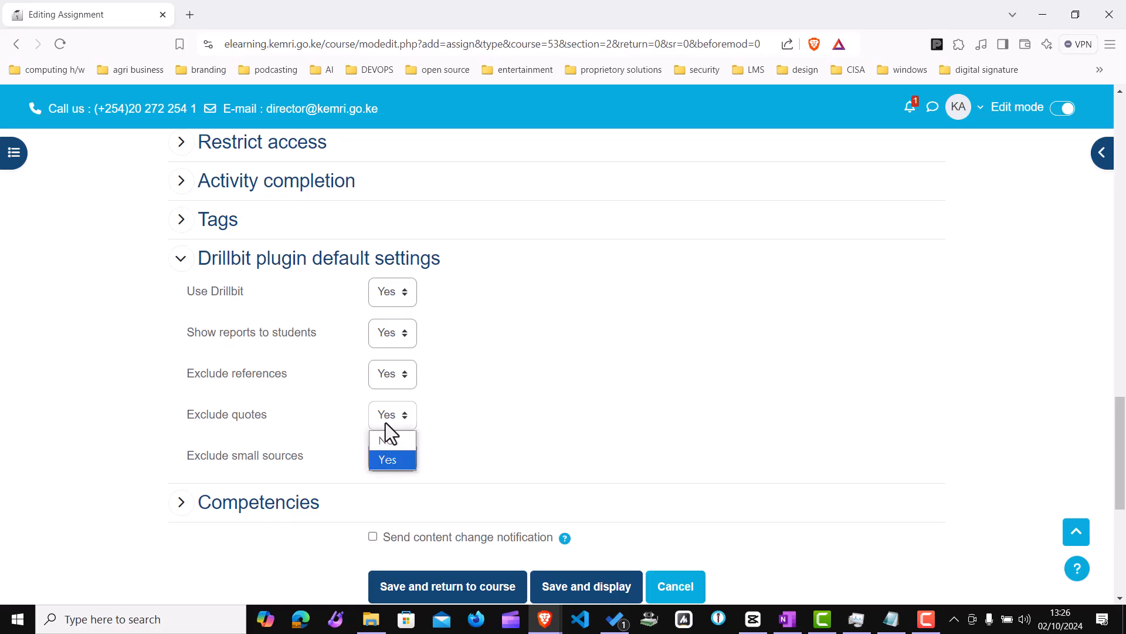
{"action": "left_click", "coordinate": [386, 422]}
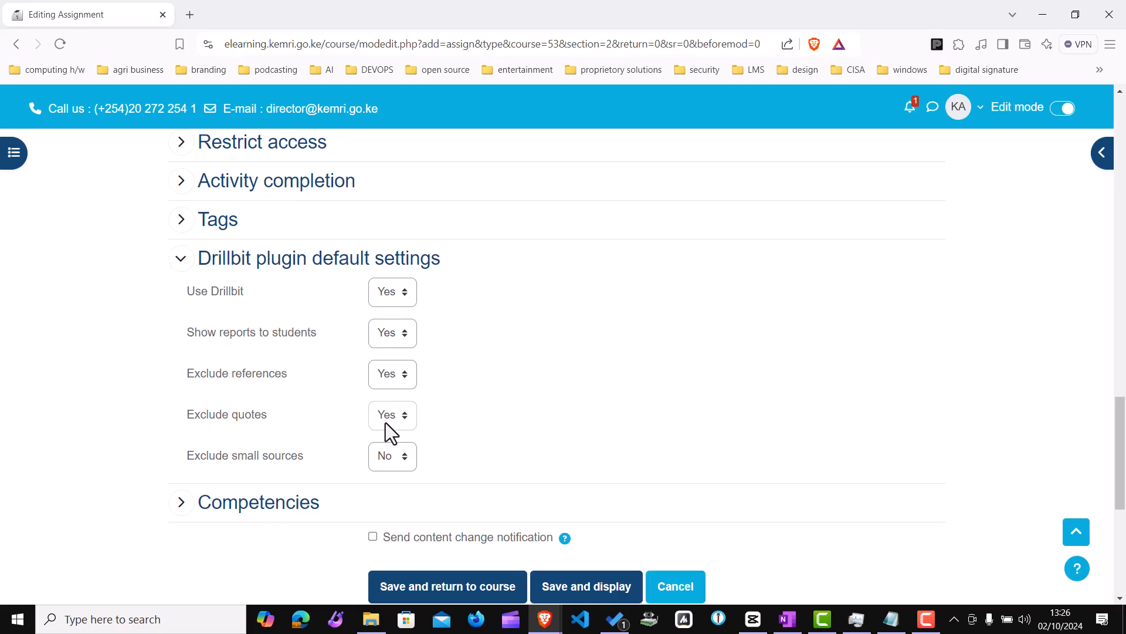
{"action": "left_click", "coordinate": [386, 422]}
{"action": "left_click", "coordinate": [388, 459]}
Save Assignment I from the bottom of the form and return to the course page.
{"action": "scroll", "coordinate": [1121, 491], "scroll_direction": "down", "scroll_amount": 3}
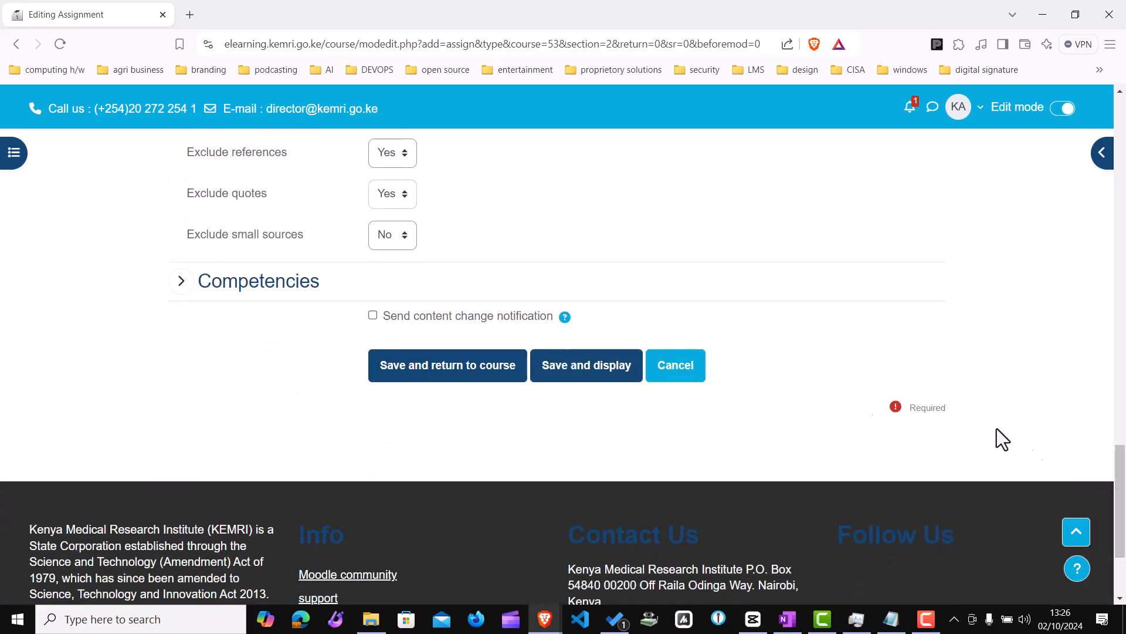
{"action": "mouse_move", "coordinate": [1119, 476]}
{"action": "left_mouse_down"}
{"action": "mouse_move", "coordinate": [1101, 156]}
{"action": "mouse_move", "coordinate": [1113, 382]}
{"action": "mouse_move", "coordinate": [1104, 486]}
{"action": "left_mouse_up"}
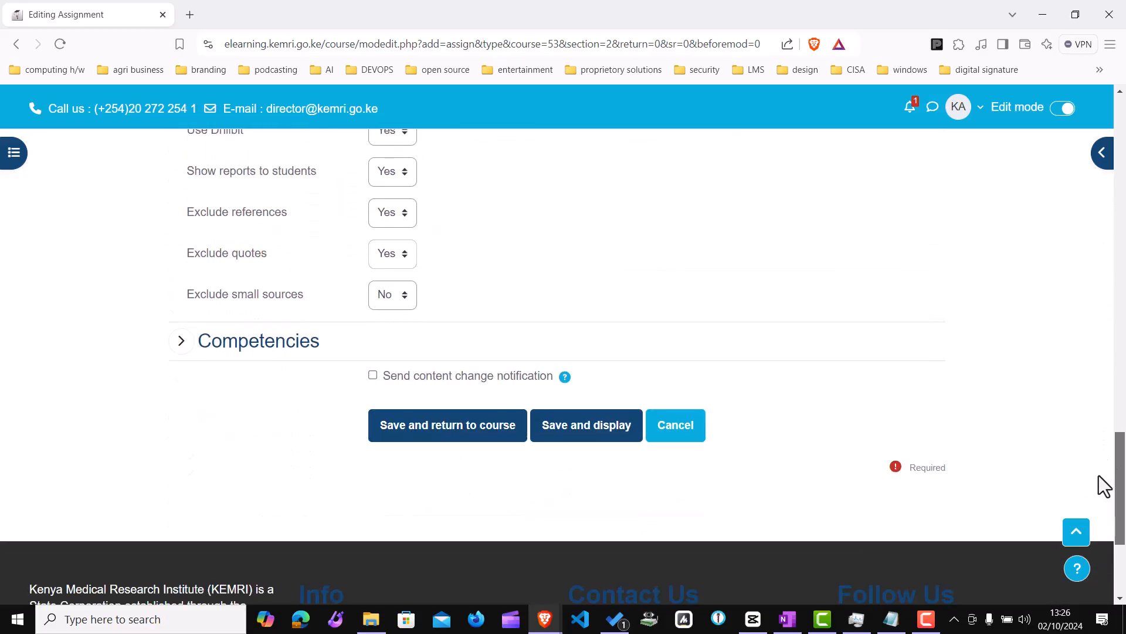
{"action": "left_click", "coordinate": [470, 428]}
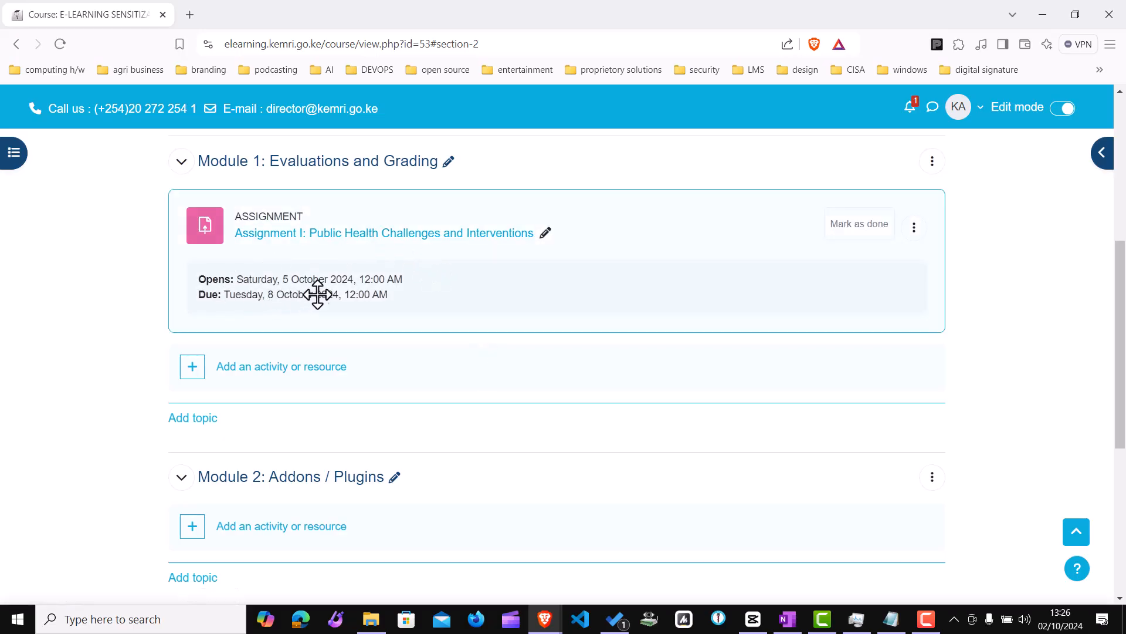
Open Assignment I and highlight its opening and due dates and the two essay problems.
{"action": "left_click", "coordinate": [407, 235]}
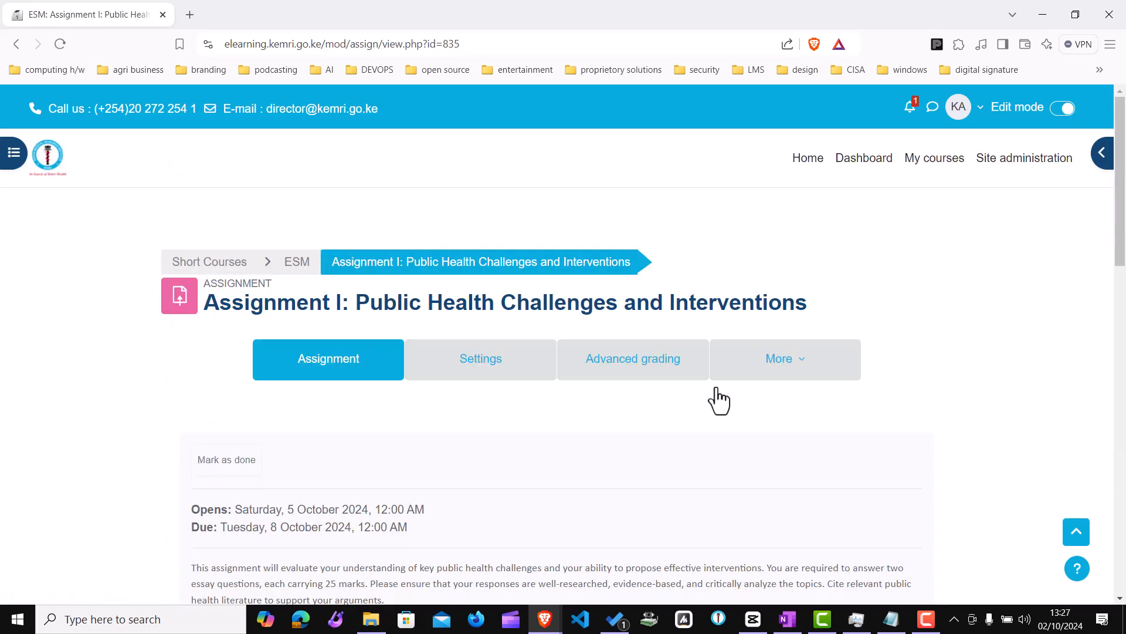
{"action": "left_click_drag", "start_coordinate": [1121, 264], "coordinate": [1120, 351]}
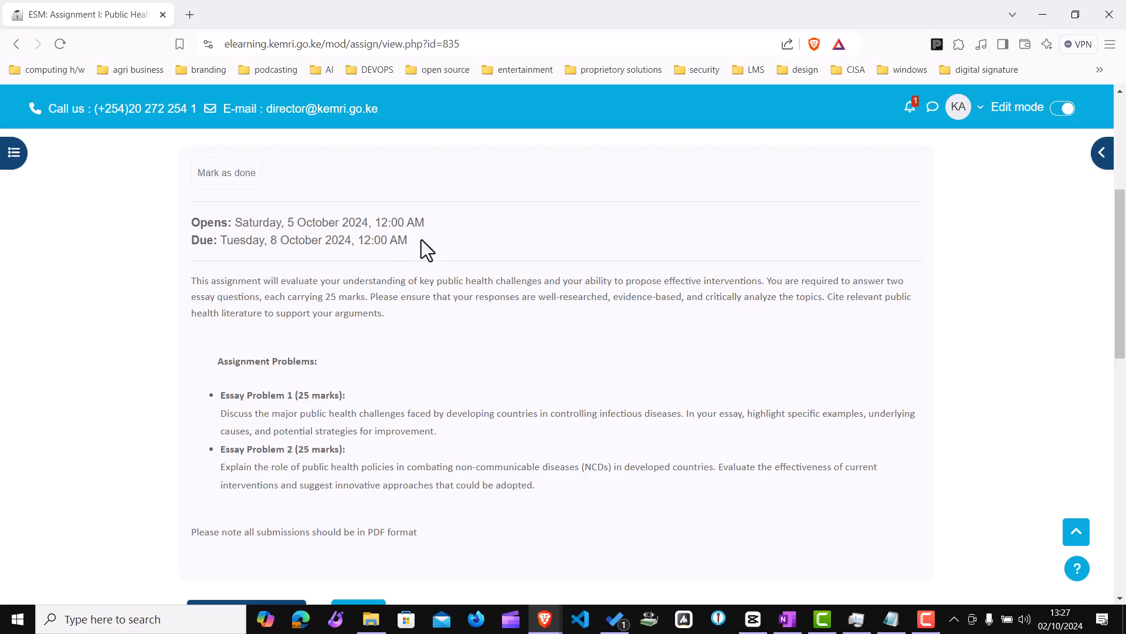
{"action": "left_click_drag", "start_coordinate": [421, 240], "coordinate": [263, 209]}
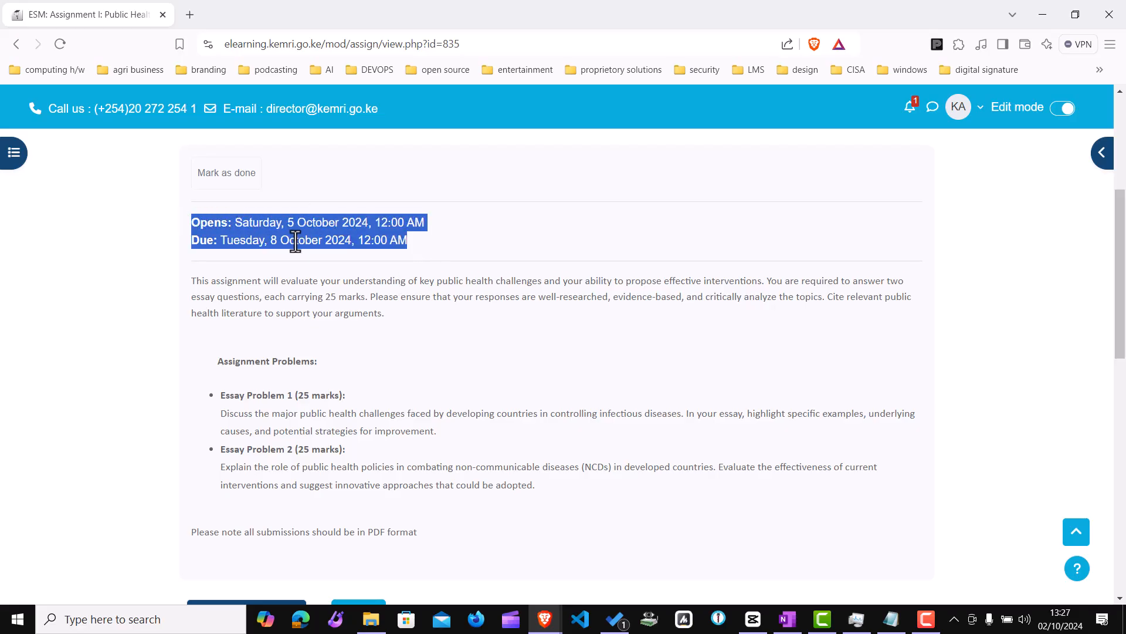
{"action": "left_click", "coordinate": [336, 229]}
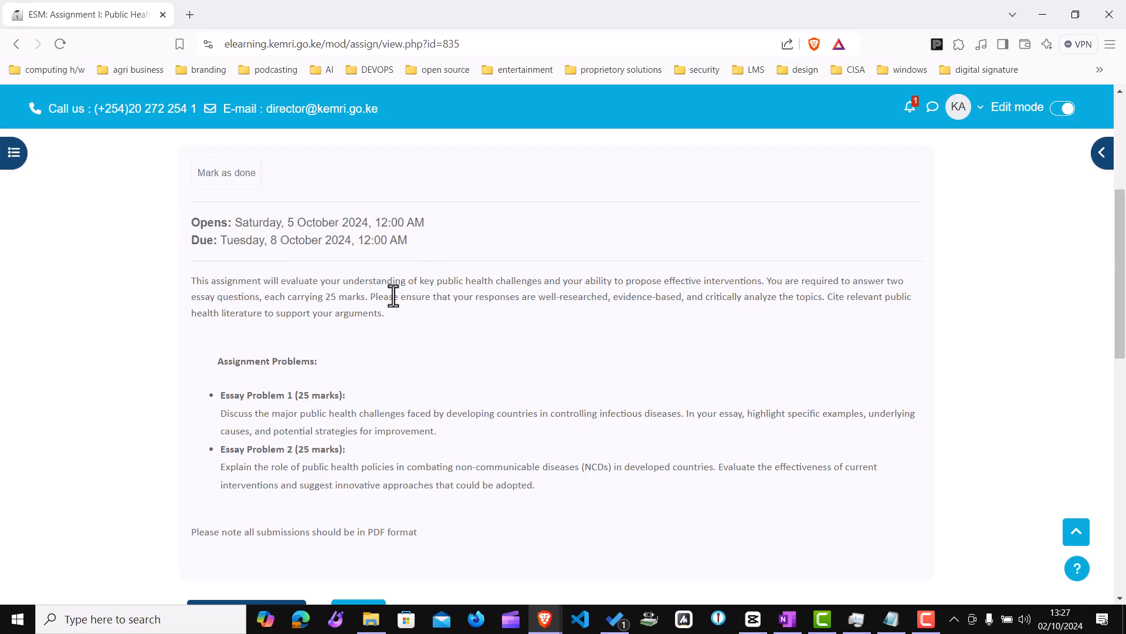
{"action": "left_click_drag", "start_coordinate": [217, 365], "coordinate": [546, 487]}
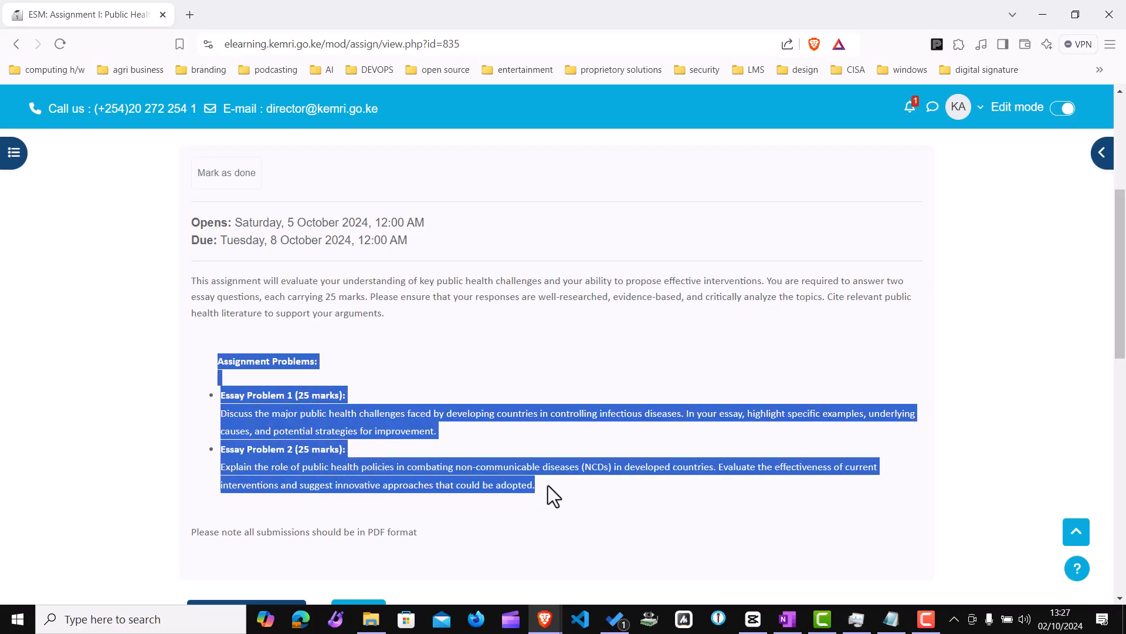
{"action": "left_click", "coordinate": [885, 381]}
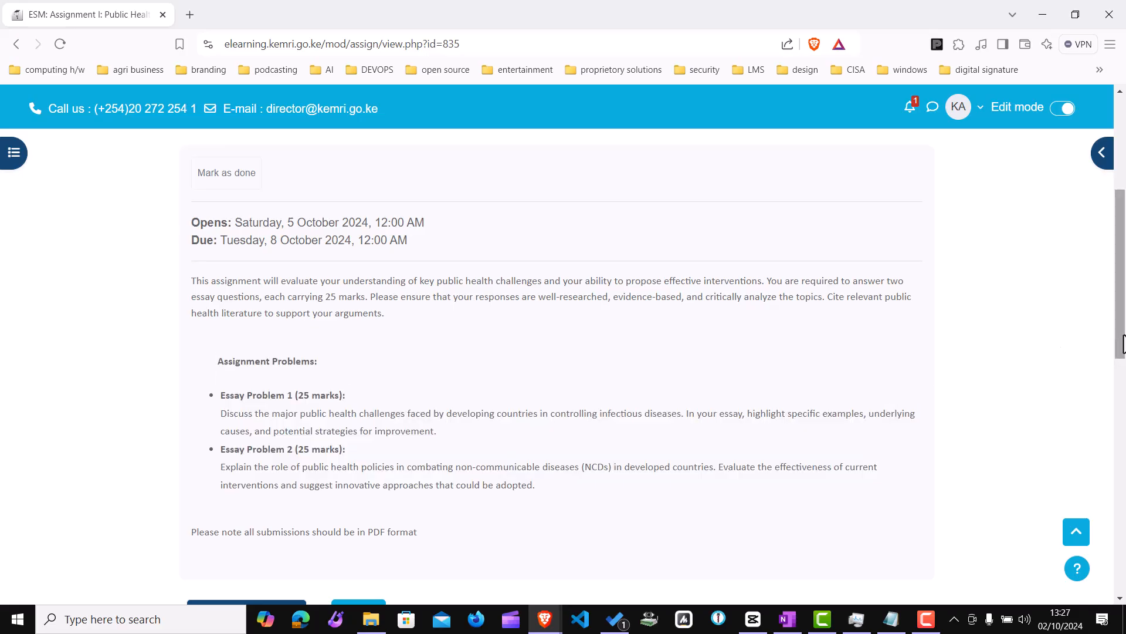
Highlight the opening date line again on the assignment page.
{"action": "left_click_drag", "start_coordinate": [1120, 343], "coordinate": [1116, 318]}
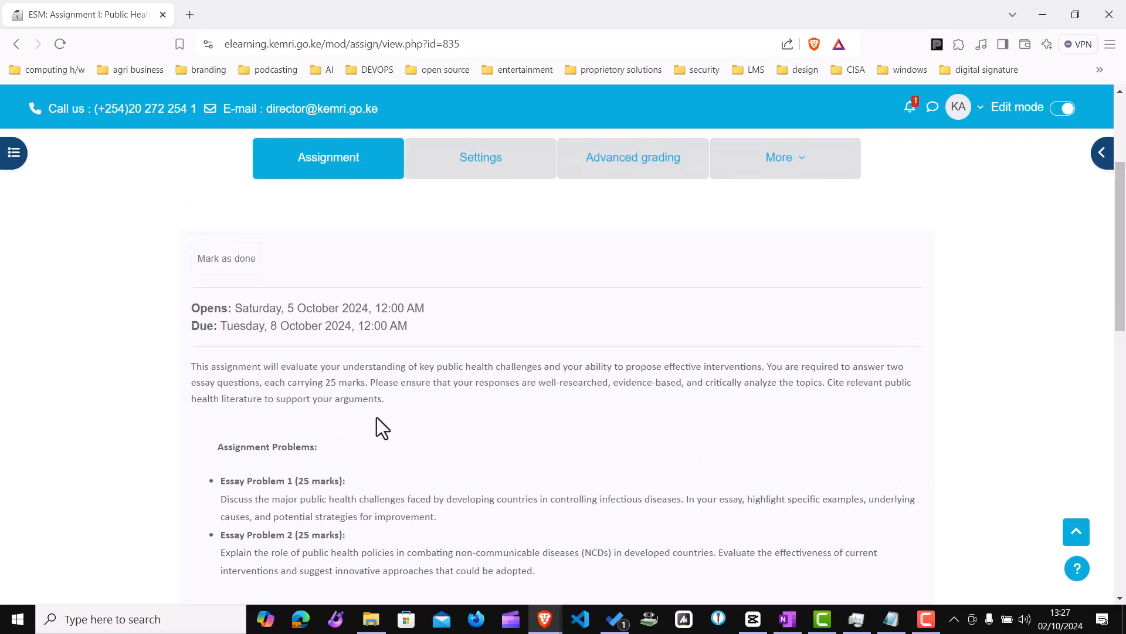
{"action": "left_click_drag", "start_coordinate": [427, 308], "coordinate": [191, 310]}
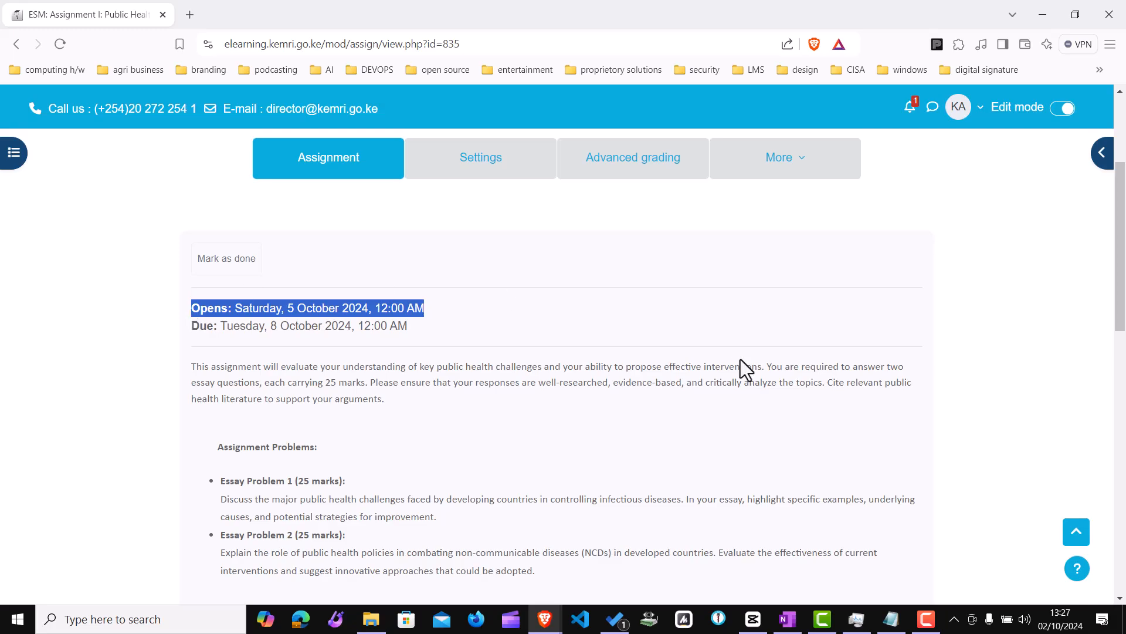
{"action": "left_click", "coordinate": [803, 292]}
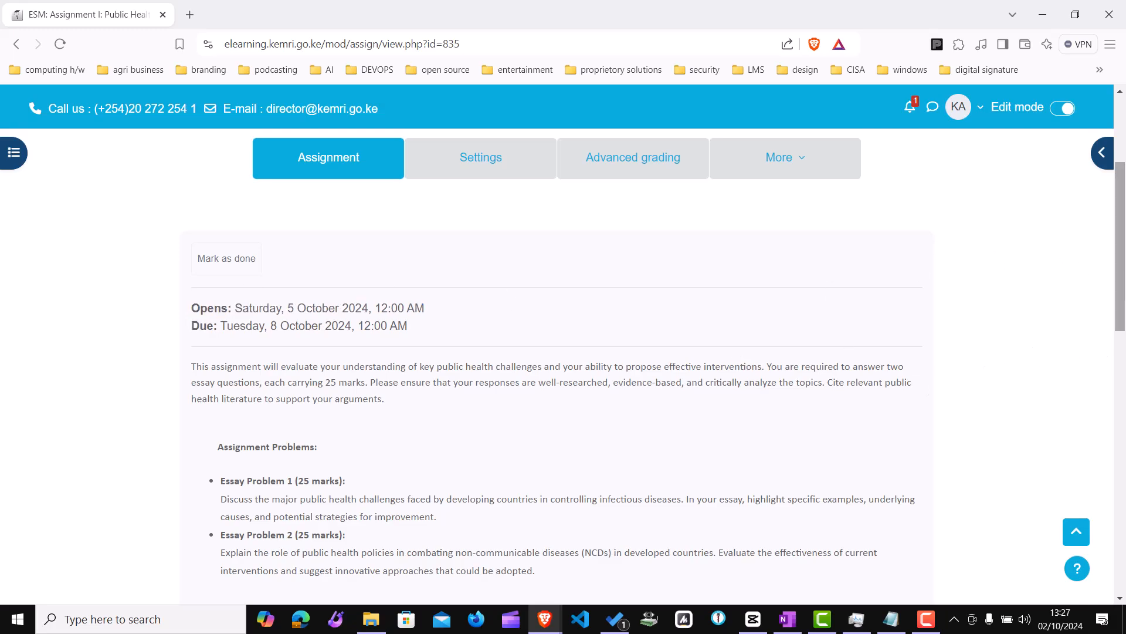
{"action": "left_click_drag", "start_coordinate": [1119, 286], "coordinate": [1124, 346]}
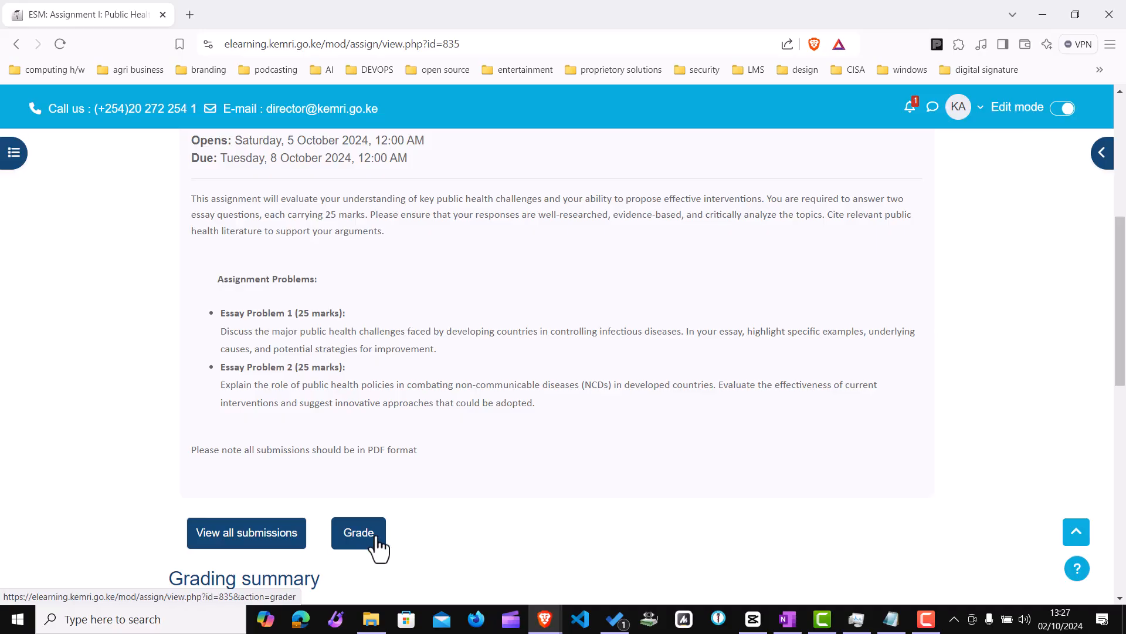
Open Assignment I's grader and view all submissions, which reads 'Nothing to display'.
{"action": "left_click", "coordinate": [366, 539]}
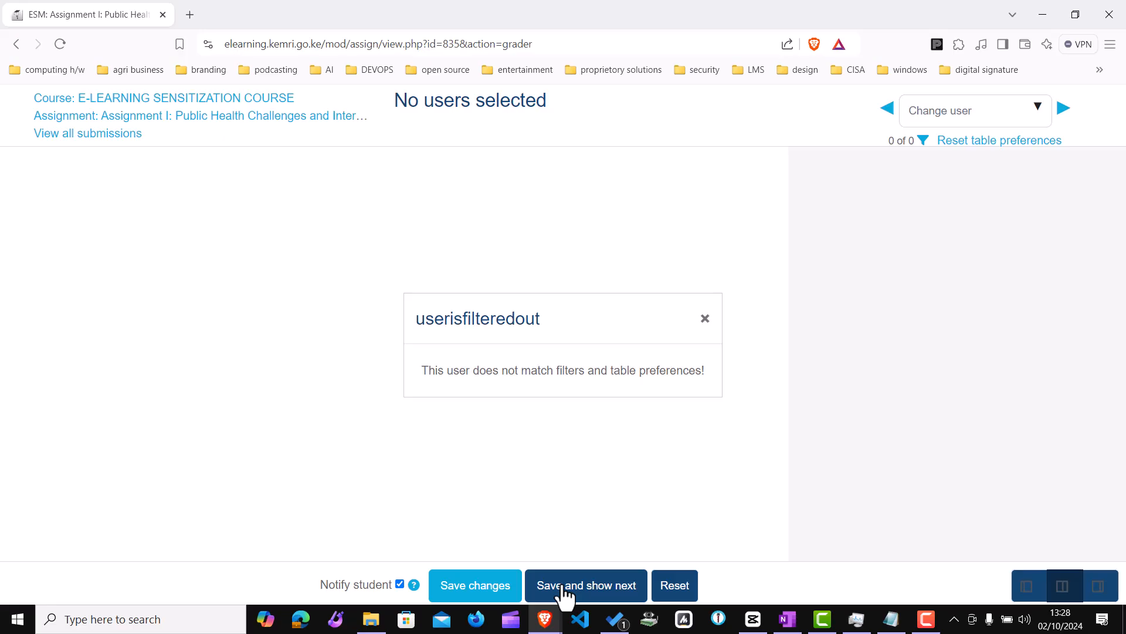
{"action": "left_click", "coordinate": [55, 141]}
{"action": "left_click_drag", "start_coordinate": [1121, 216], "coordinate": [1112, 358]}
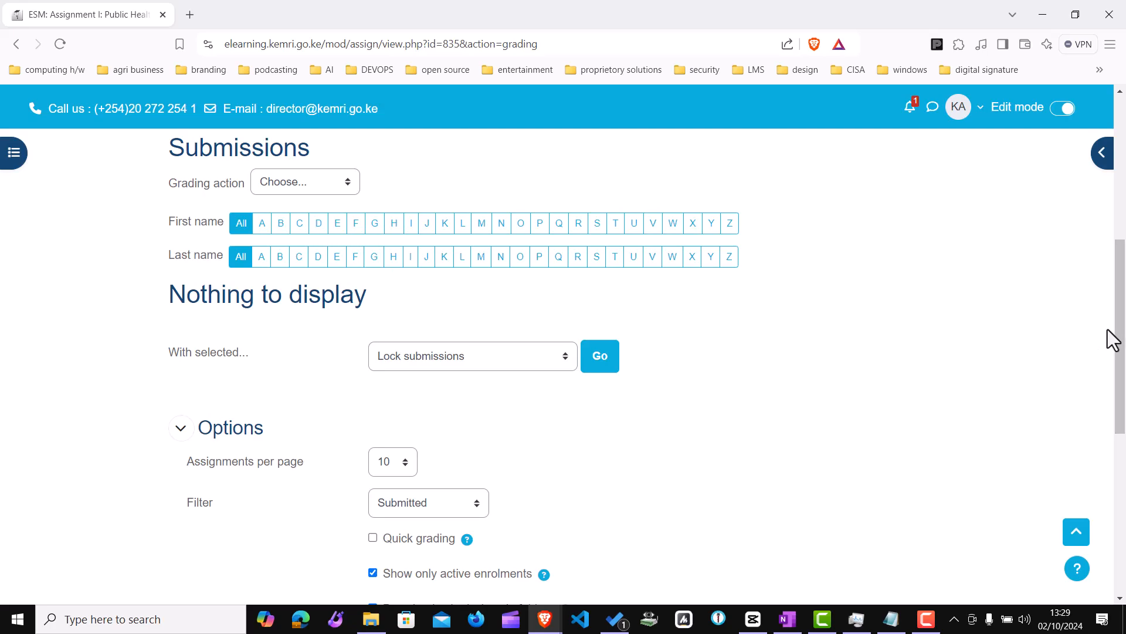
Reopen Assignment I via My courses and E-LEARNING SENSITIZATION COURSE: 1 participant, 0 submitted.
{"action": "left_click_drag", "start_coordinate": [1118, 327], "coordinate": [1115, 182]}
{"action": "left_click", "coordinate": [916, 160]}
{"action": "left_click", "coordinate": [246, 542]}
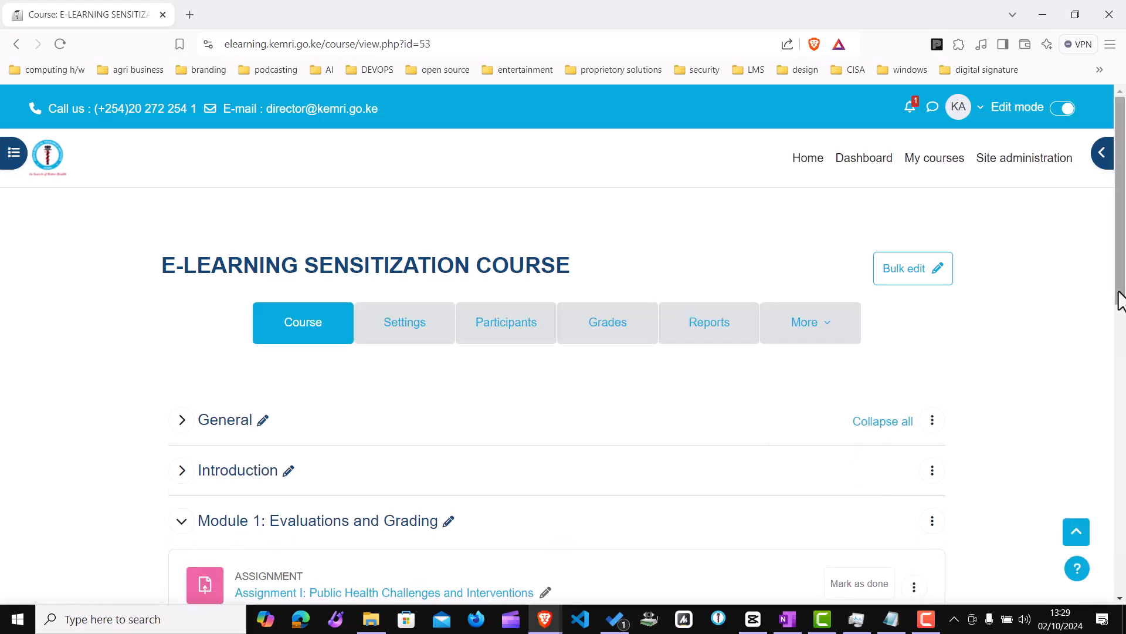
{"action": "mouse_move", "coordinate": [1121, 297]}
{"action": "left_mouse_down"}
{"action": "mouse_move", "coordinate": [1121, 375]}
{"action": "mouse_move", "coordinate": [1119, 313]}
{"action": "left_mouse_up"}
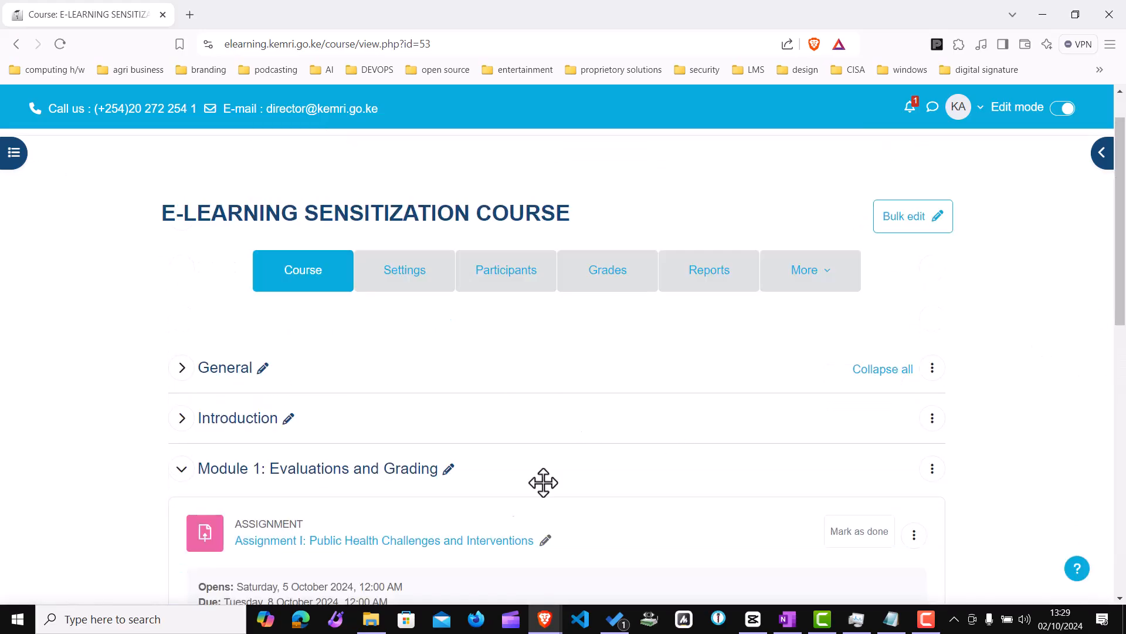
{"action": "left_click", "coordinate": [411, 540]}
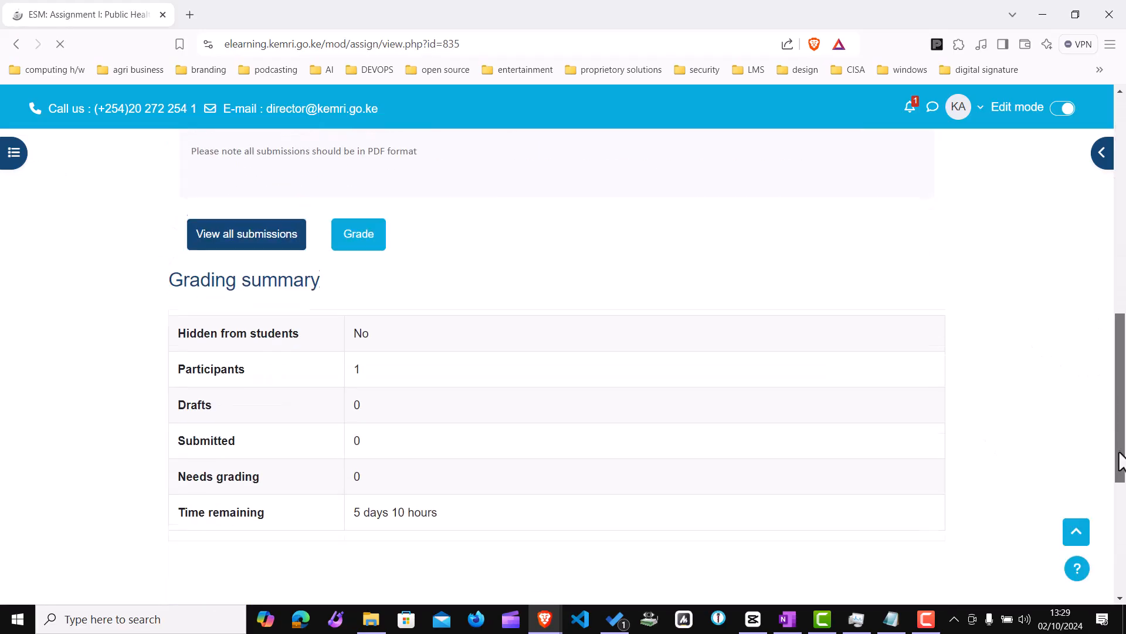
{"action": "left_click_drag", "start_coordinate": [1120, 450], "coordinate": [1119, 454]}
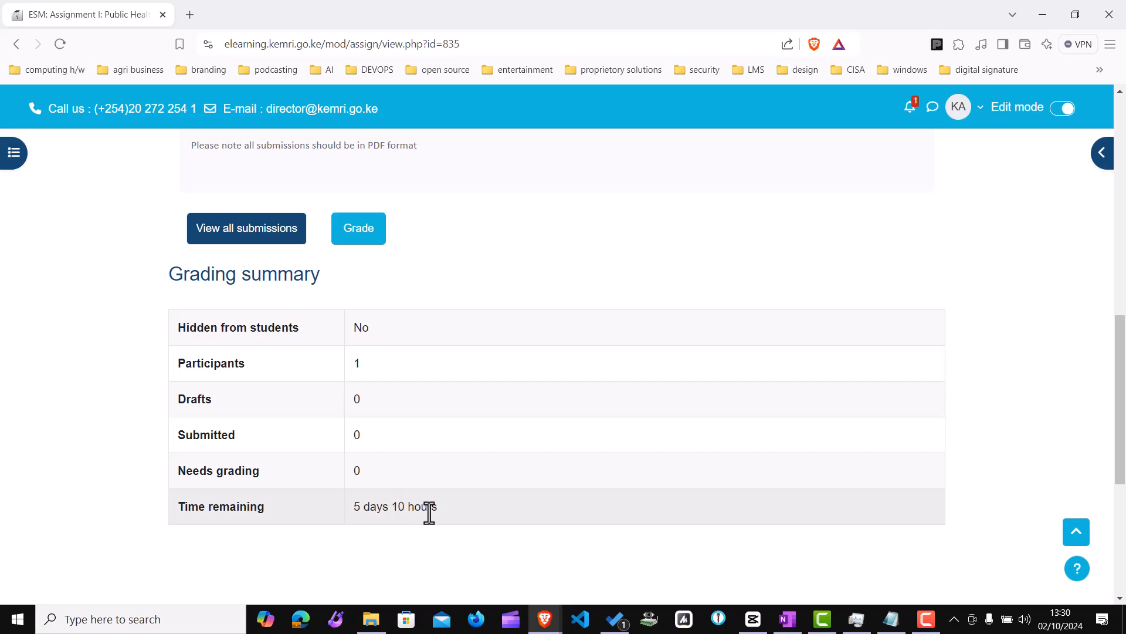
{"action": "left_click_drag", "start_coordinate": [1124, 457], "coordinate": [1121, 487]}
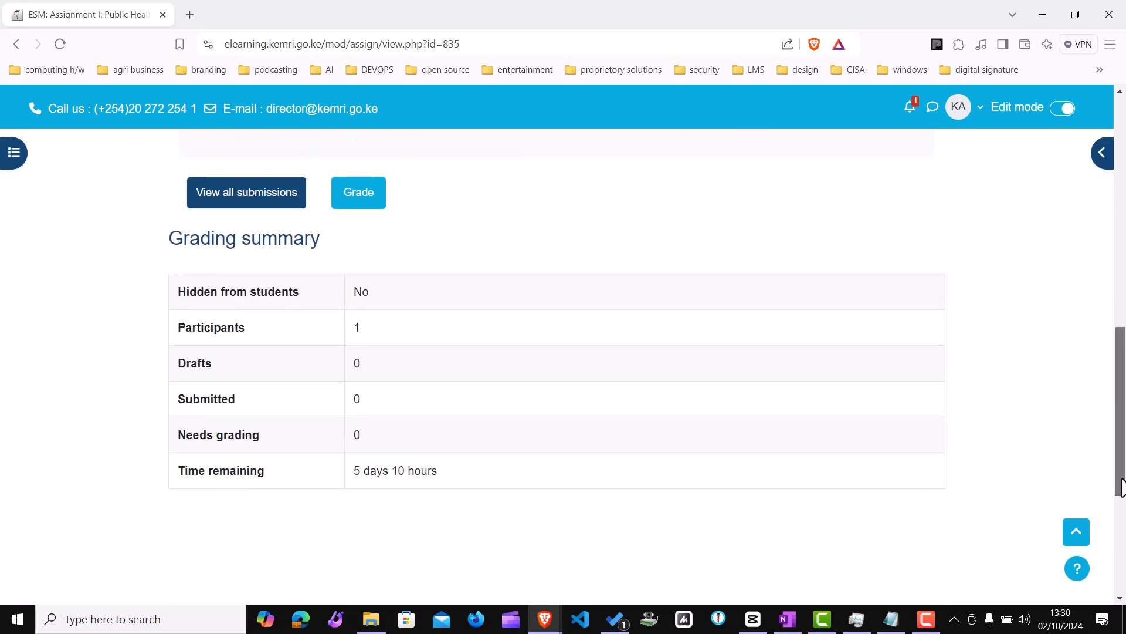
{"action": "scroll", "coordinate": [1122, 487], "scroll_direction": "down", "scroll_amount": 1}
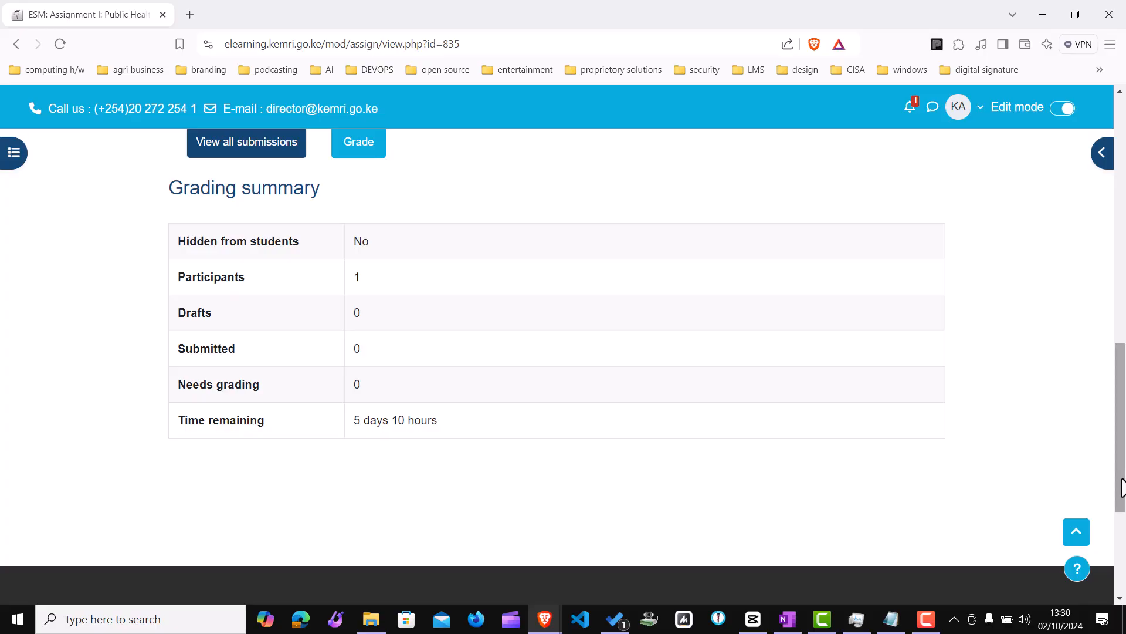
{"action": "left_click_drag", "start_coordinate": [1122, 487], "coordinate": [1120, 359]}
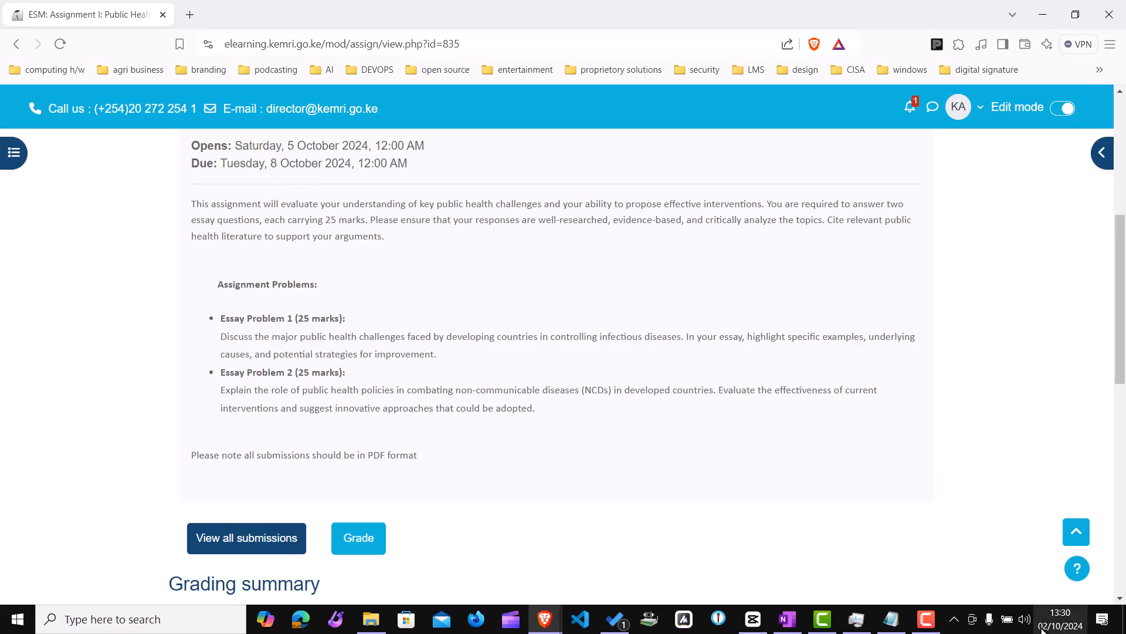
{"action": "mouse_move", "coordinate": [1042, 627]}
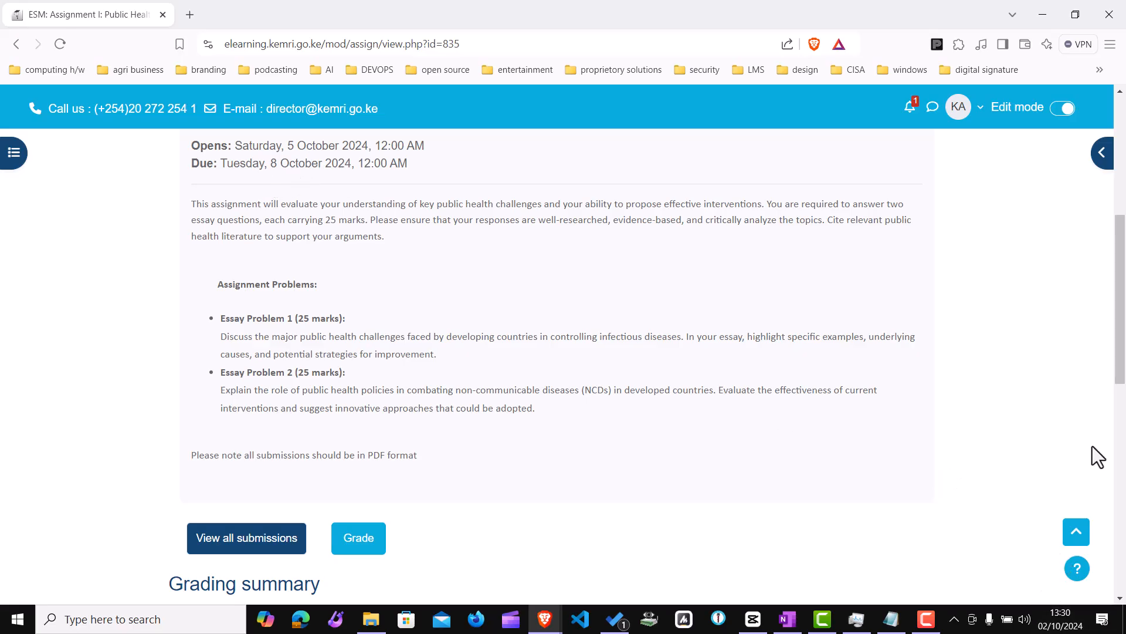
{"action": "left_click_drag", "start_coordinate": [1121, 368], "coordinate": [1122, 490]}
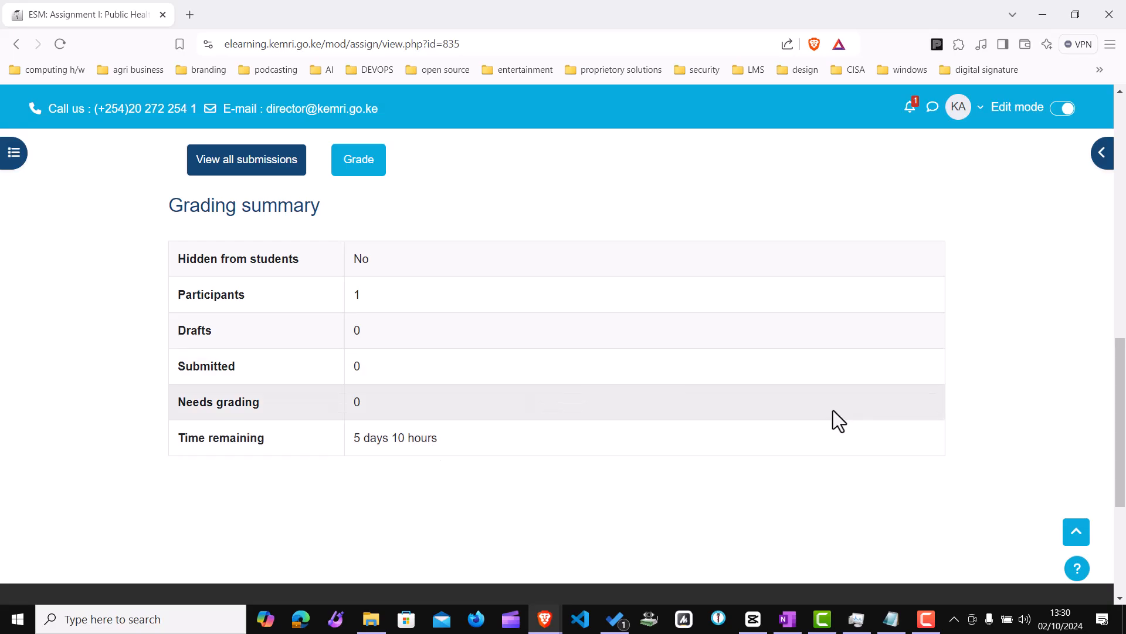
{"action": "left_click_drag", "start_coordinate": [1119, 414], "coordinate": [1124, 240]}
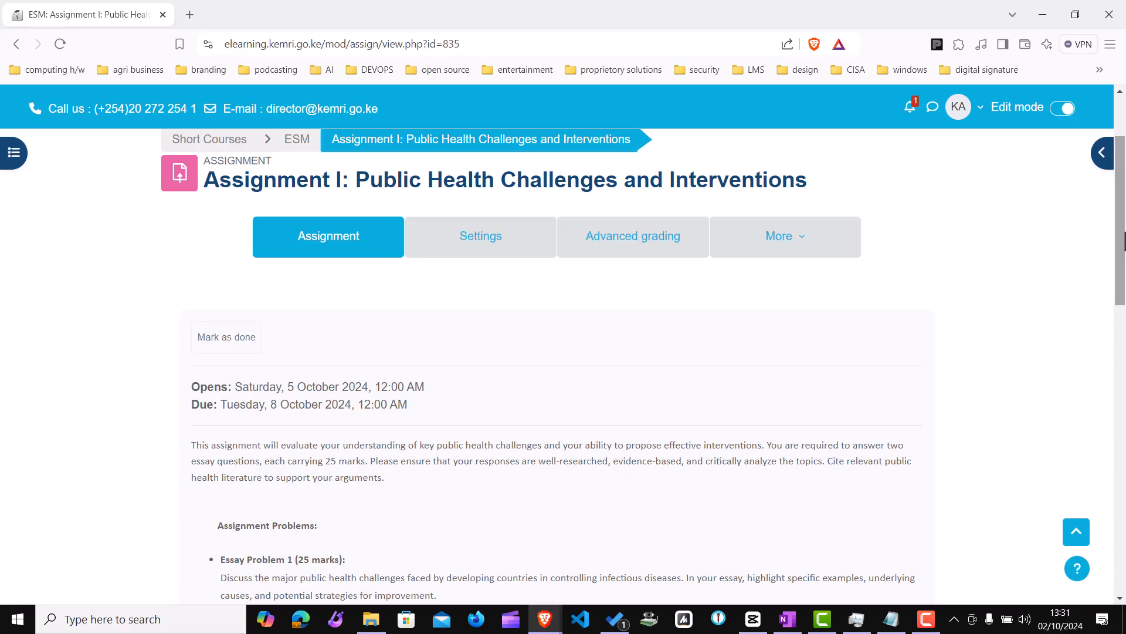
{"action": "mouse_move", "coordinate": [1118, 261]}
{"action": "left_mouse_down"}
{"action": "mouse_move", "coordinate": [1114, 455]}
{"action": "mouse_move", "coordinate": [1117, 284]}
{"action": "left_mouse_up"}
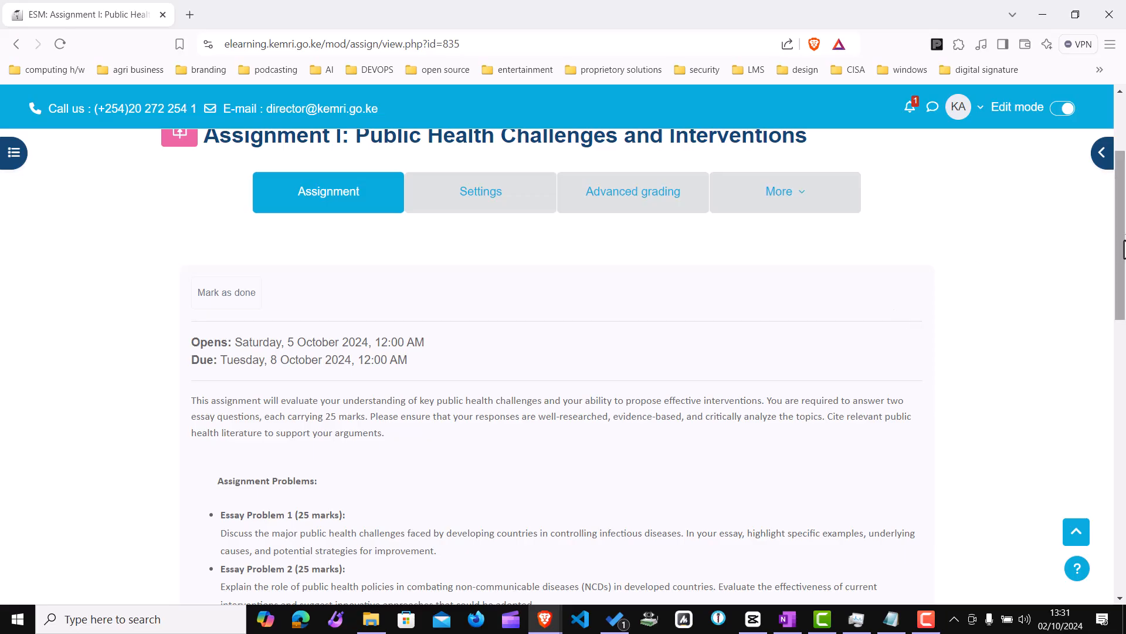
{"action": "scroll", "coordinate": [1120, 243], "scroll_direction": "down", "scroll_amount": 1}
{"action": "left_click_drag", "start_coordinate": [1121, 251], "coordinate": [1121, 205]}
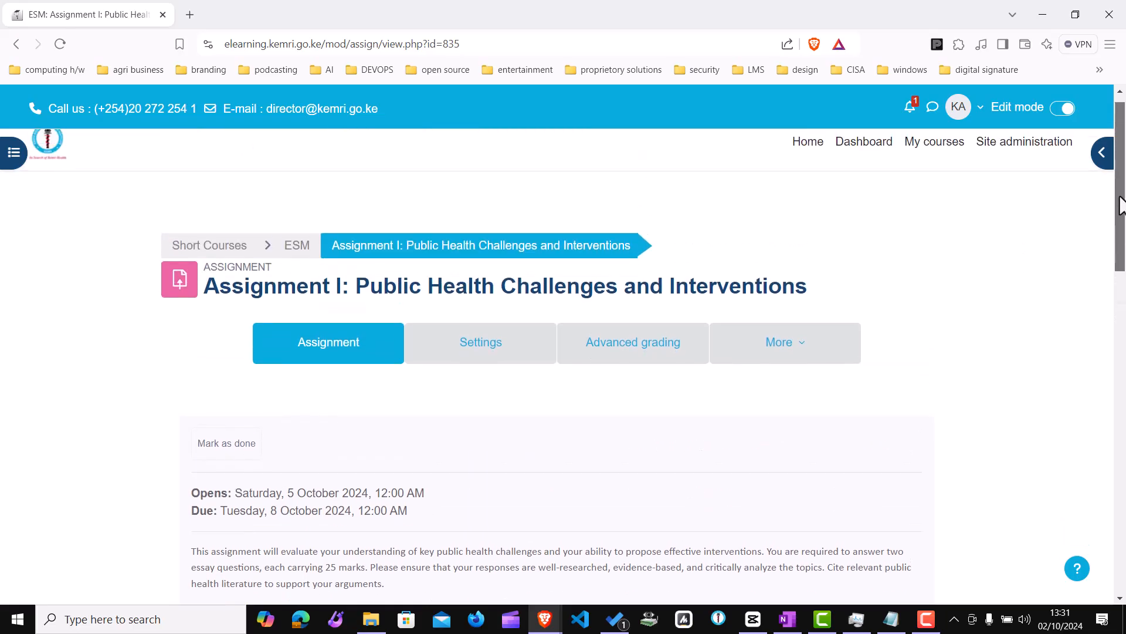